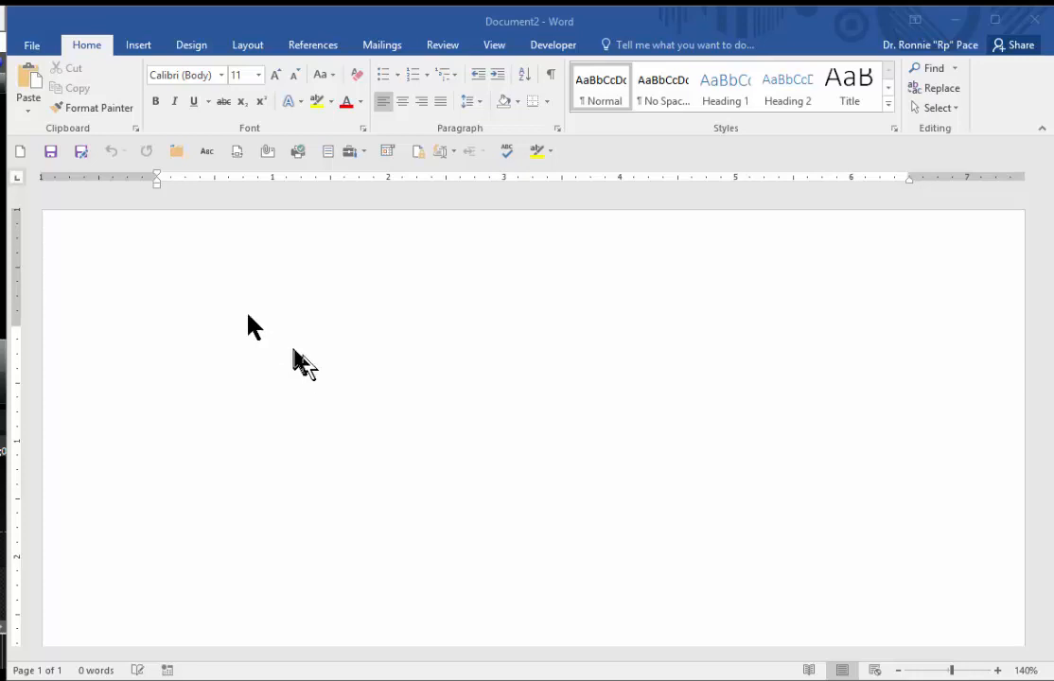
# Step: Set the paragraph line spacing to Double and the spacing after paragraphs to 0 pt
pyautogui.click(90, 54)
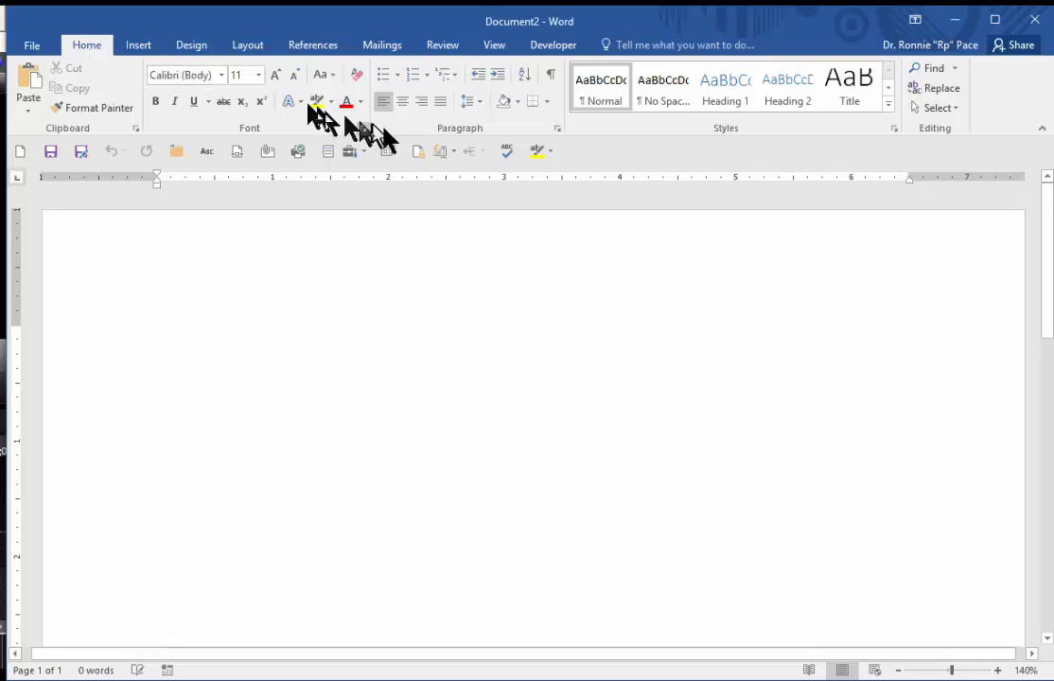
pyautogui.click(556, 128)
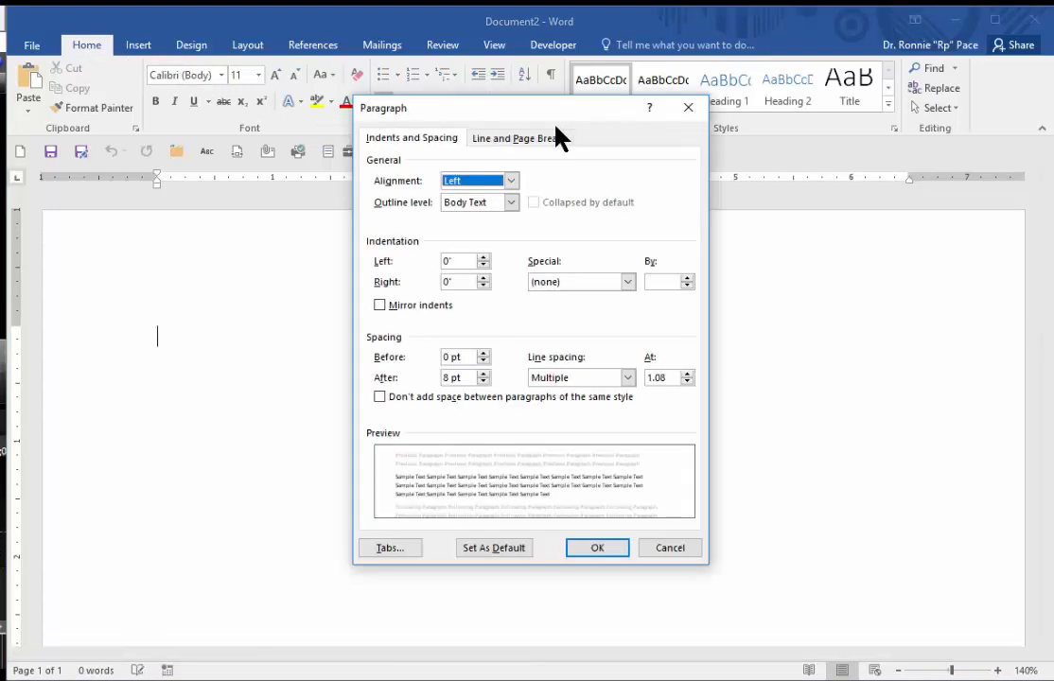
pyautogui.click(626, 378)
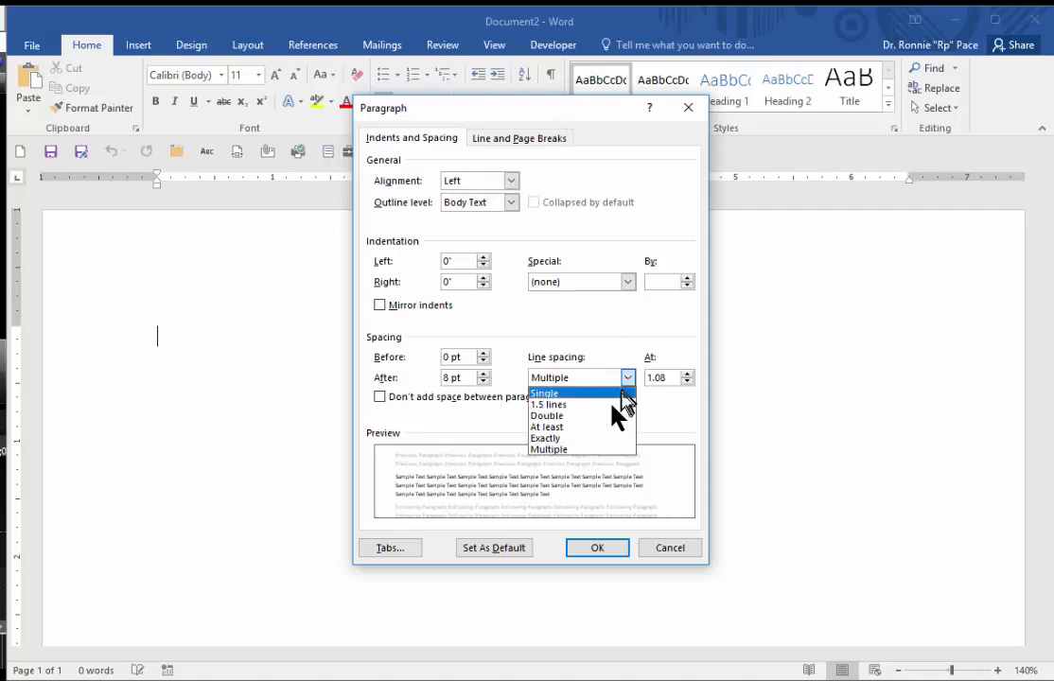
pyautogui.click(611, 415)
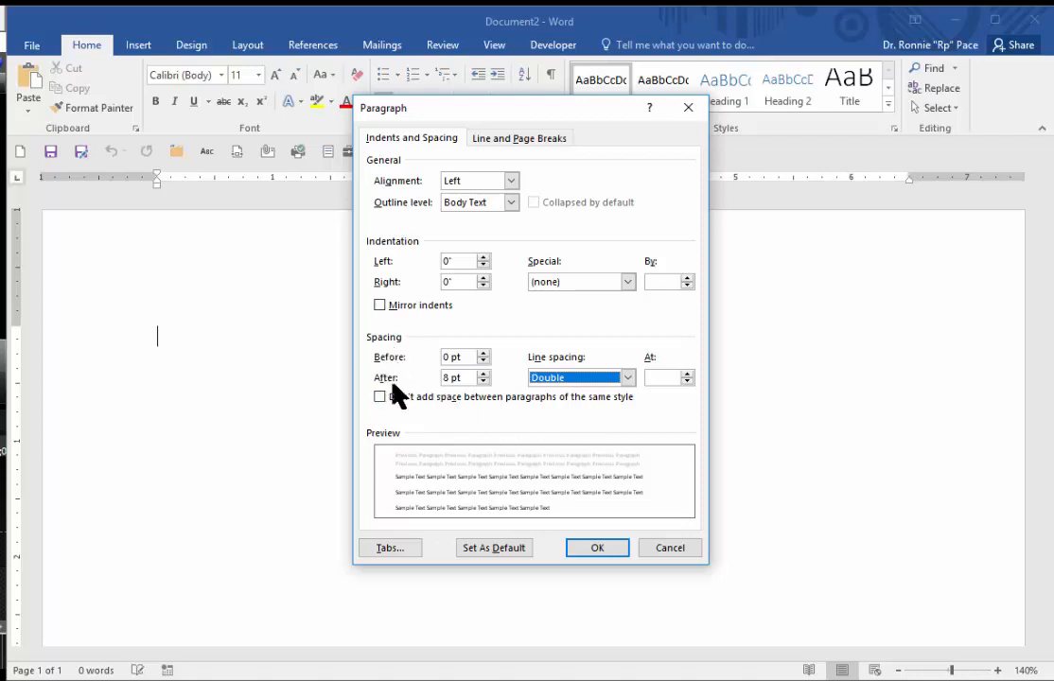
pyautogui.click(483, 381)
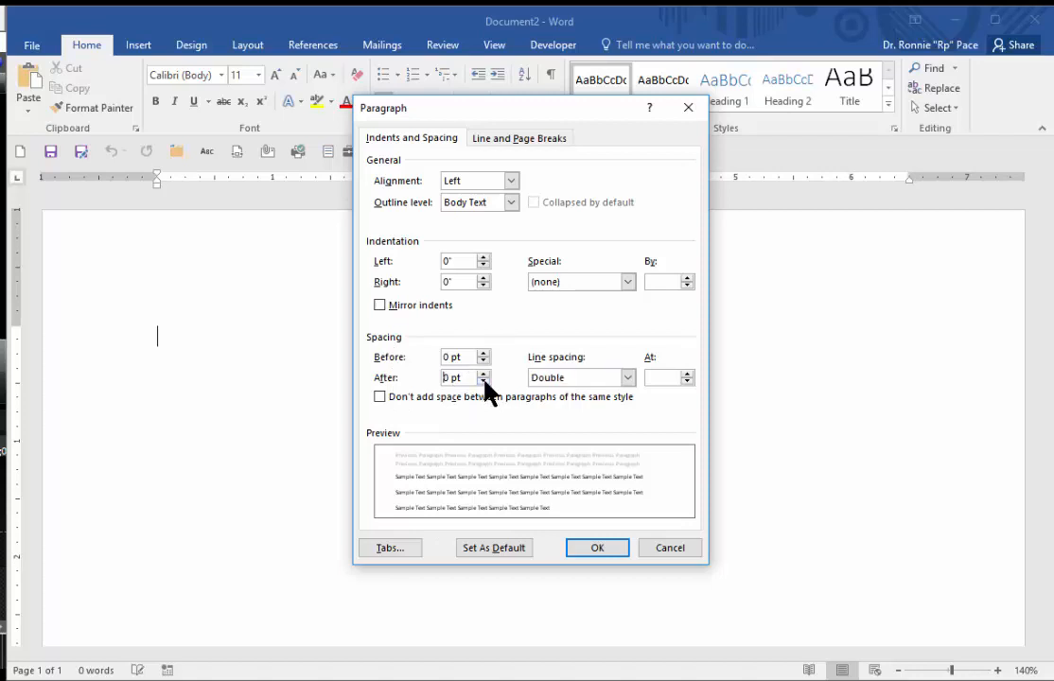
pyautogui.click(598, 548)
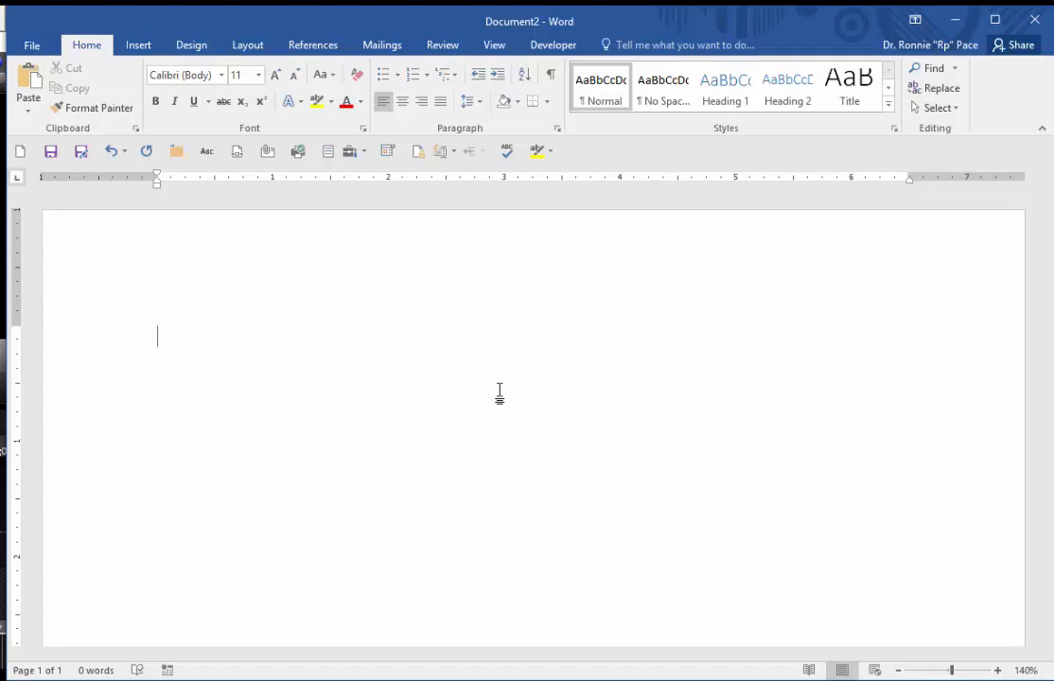
# Step: Set the whole document's font to Times New Roman, size 12
pyautogui.hotkey('ctrl', 'a')
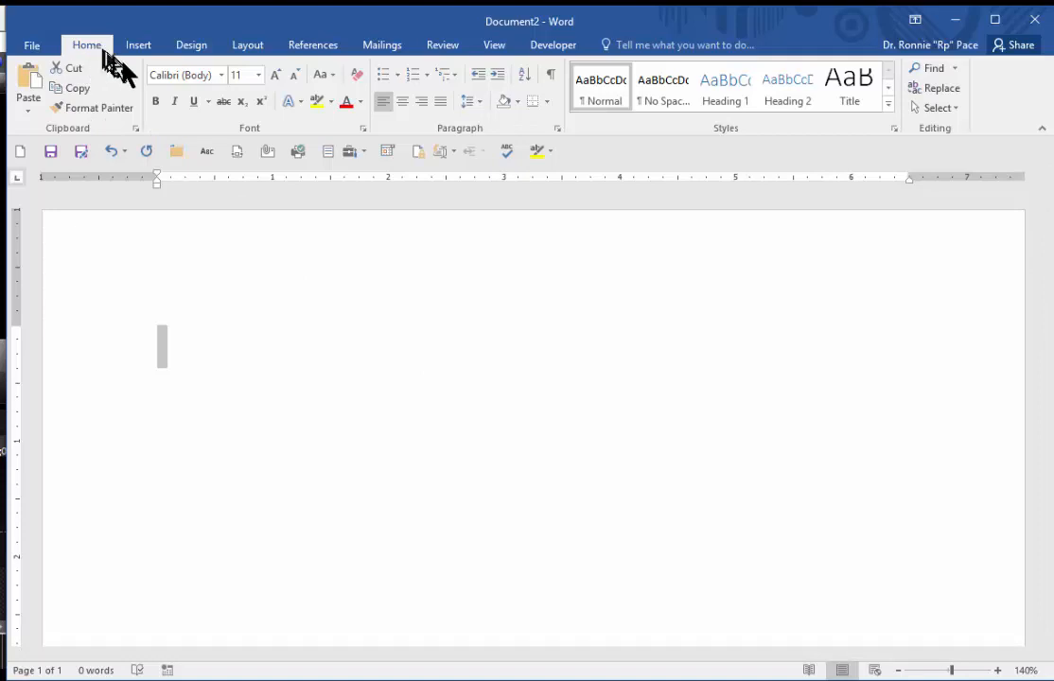
pyautogui.click(220, 79)
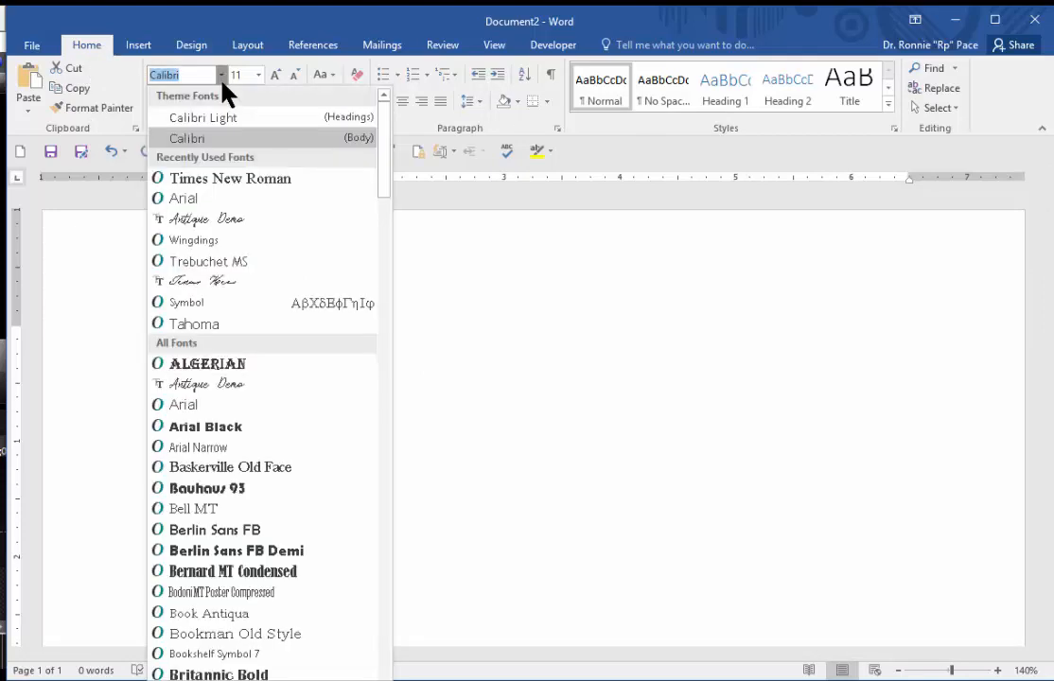
pyautogui.click(228, 179)
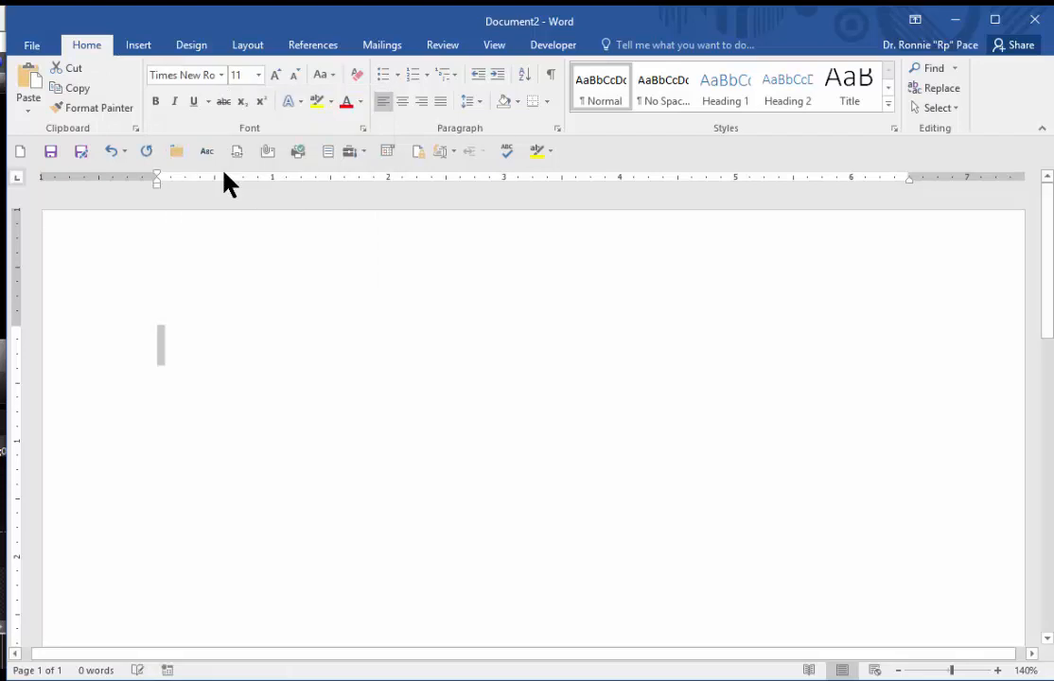
pyautogui.click(258, 76)
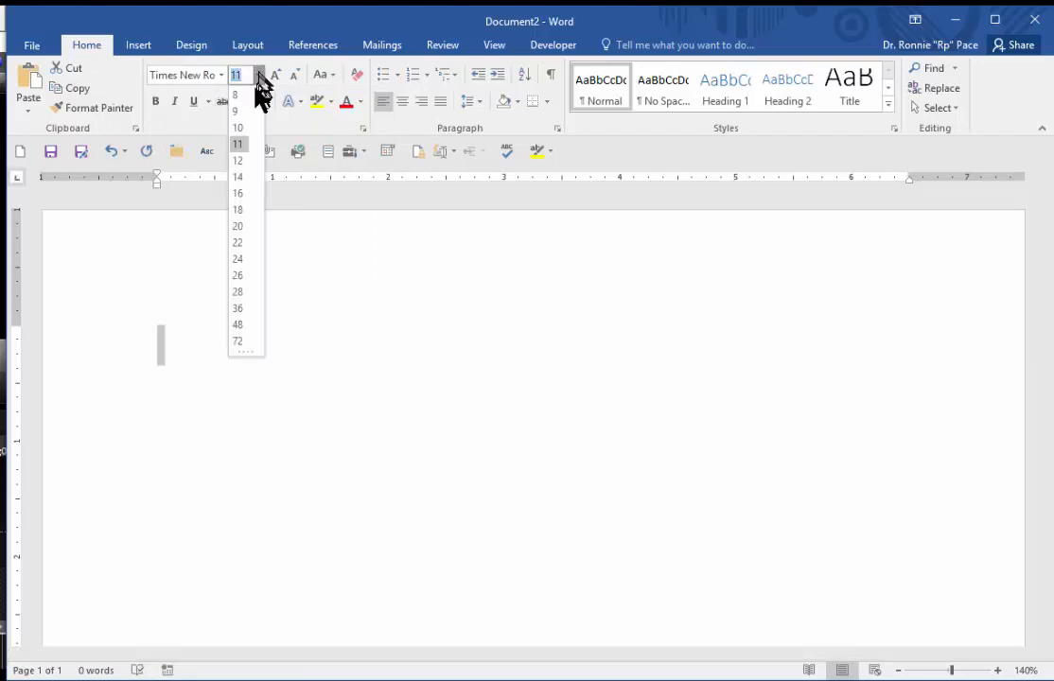
pyautogui.click(241, 160)
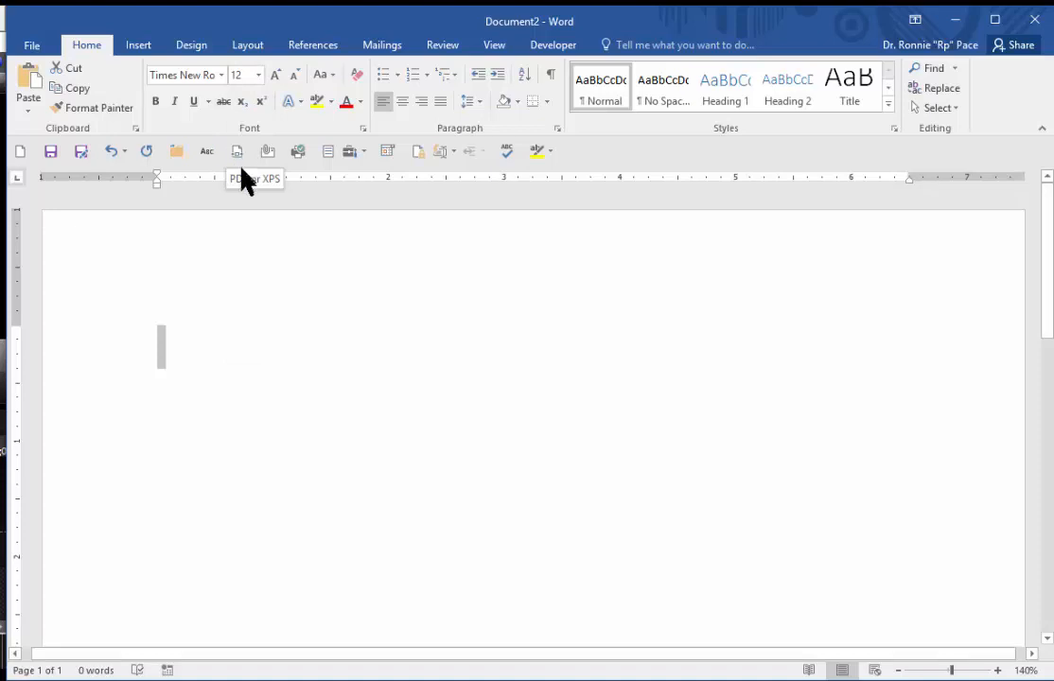
pyautogui.click(249, 347)
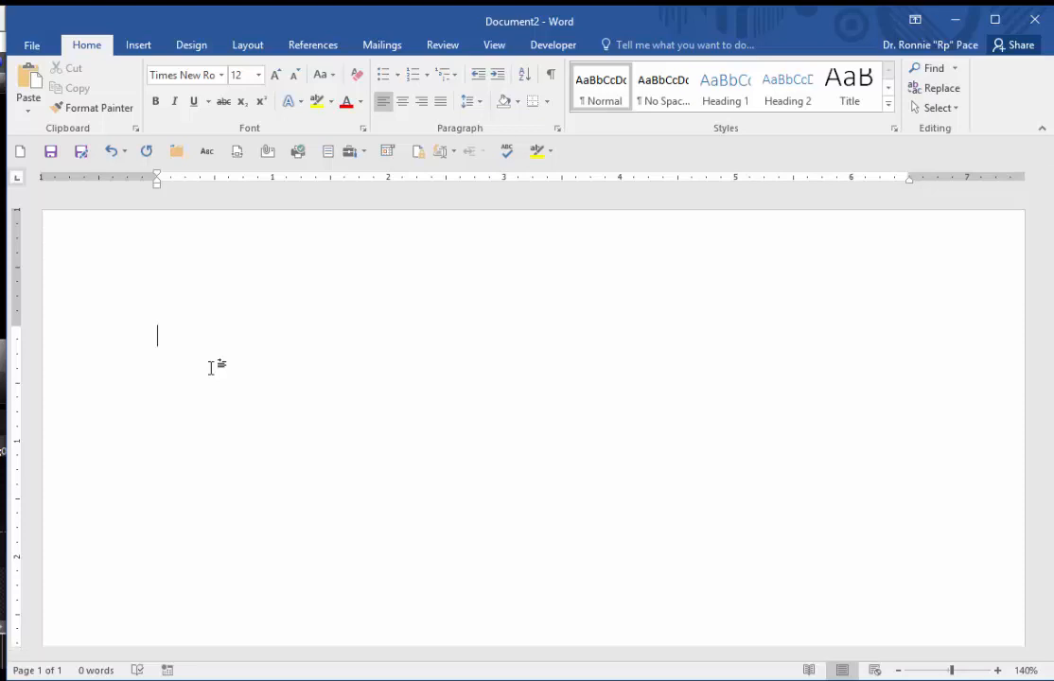
# Step: Give the first page a different header and enter "Running head: APA FORMATTING INSTRUCTIONS" in it
pyautogui.doubleClick(506, 257)
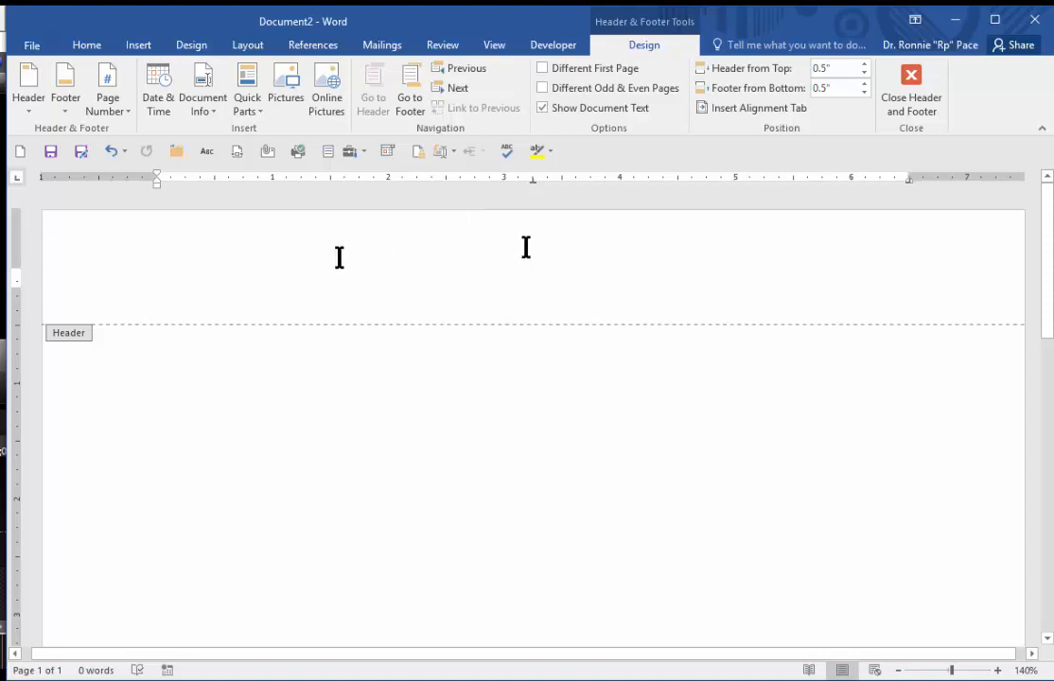
pyautogui.click(542, 70)
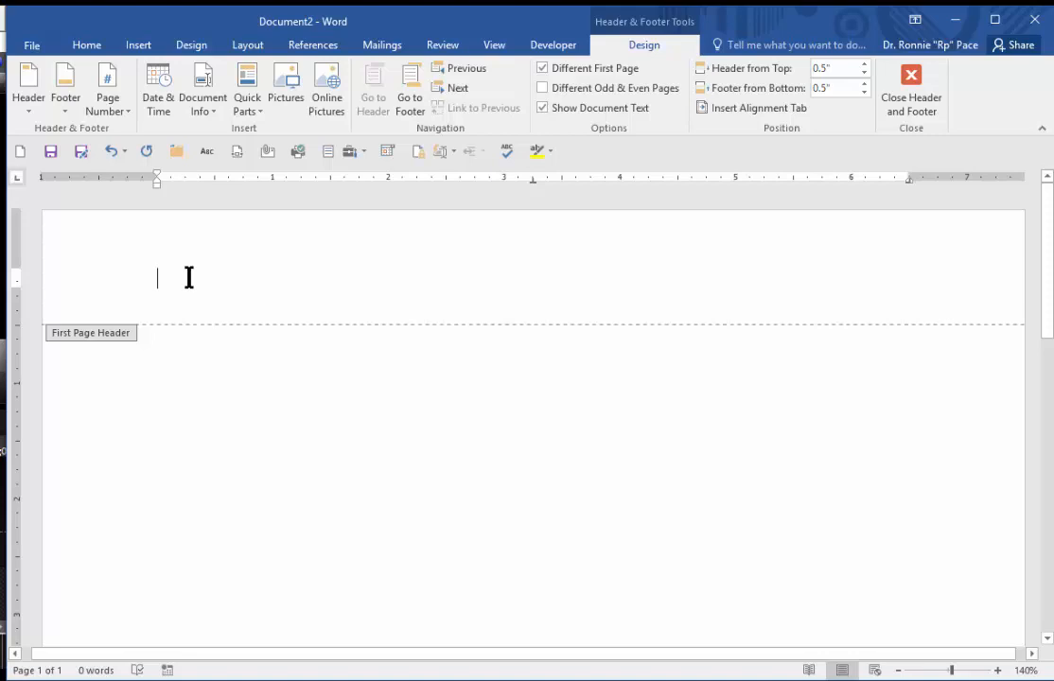
pyautogui.write('Run')
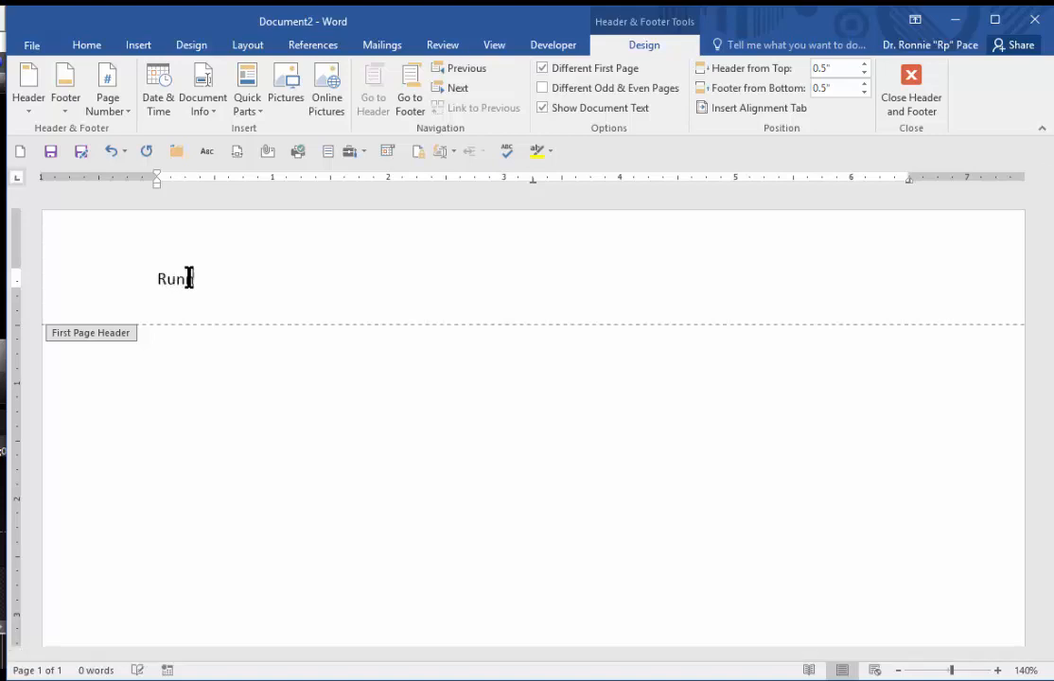
pyautogui.write('ning head: APA FOR')
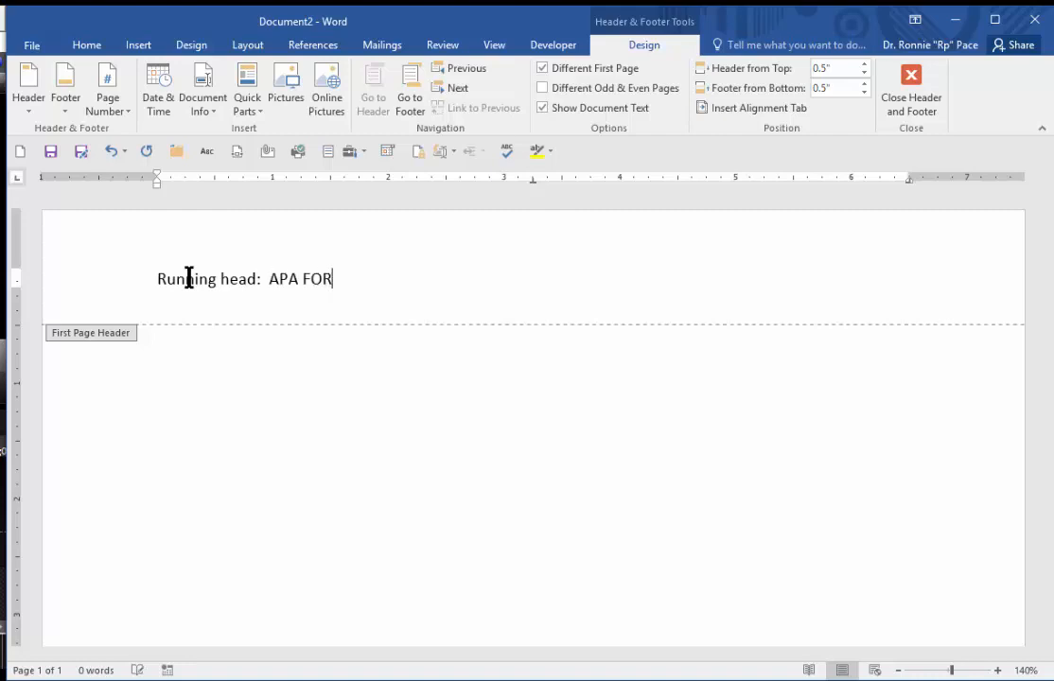
pyautogui.write('MATTING IN')
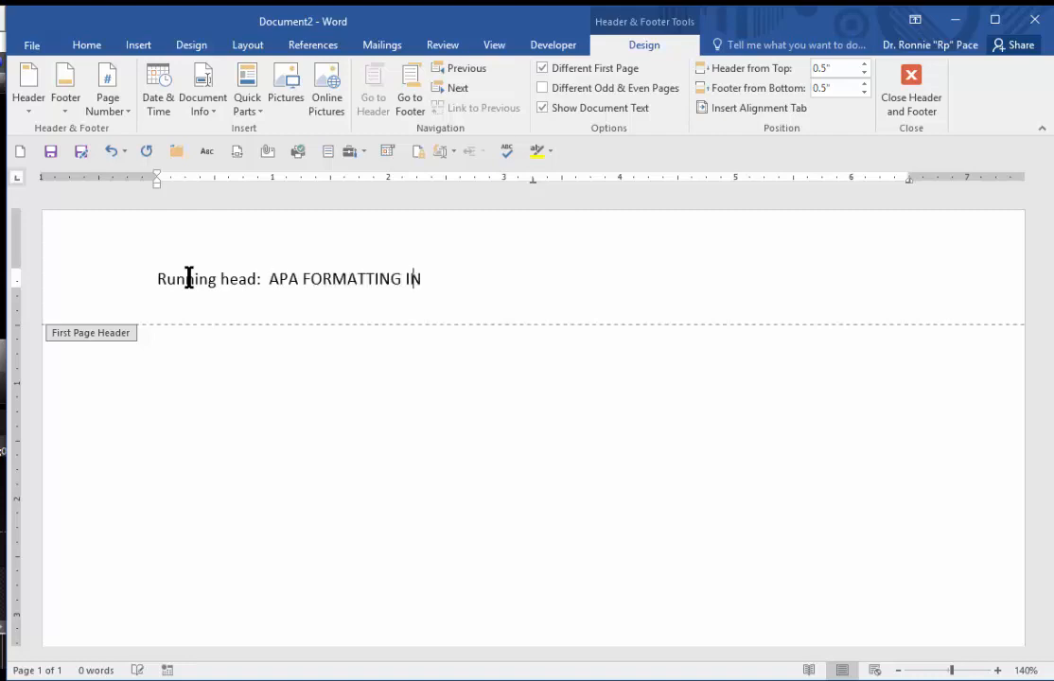
pyautogui.write('STRUCTIONS')
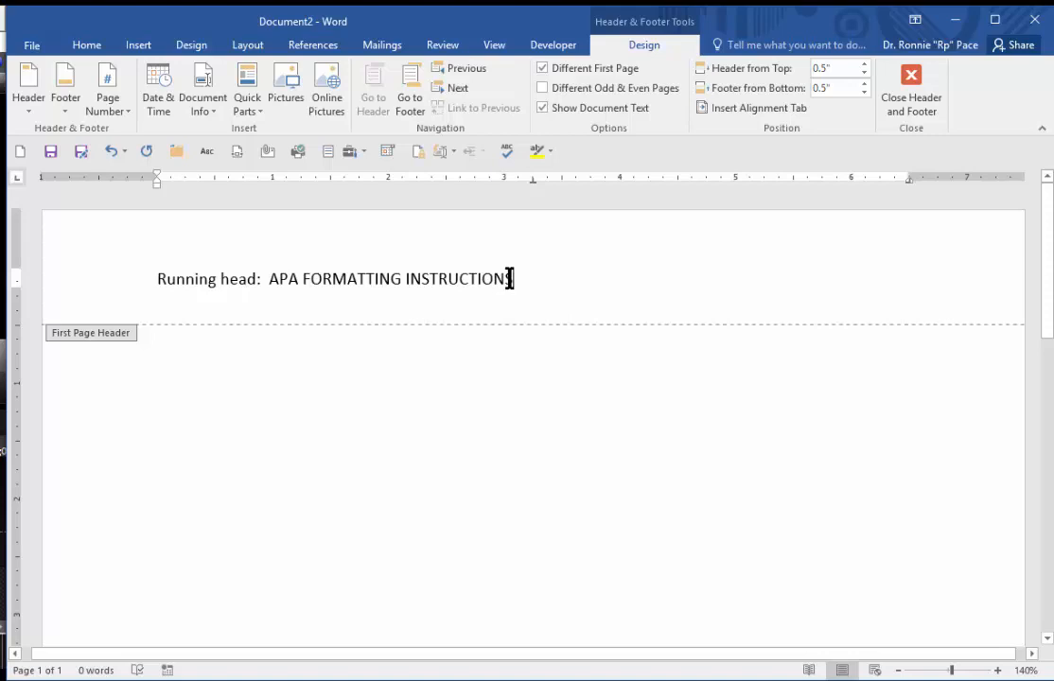
# Step: Format the running head text in the first page header as Times New Roman, size 12
pyautogui.moveTo(485, 280); pyautogui.dragTo(174, 283)
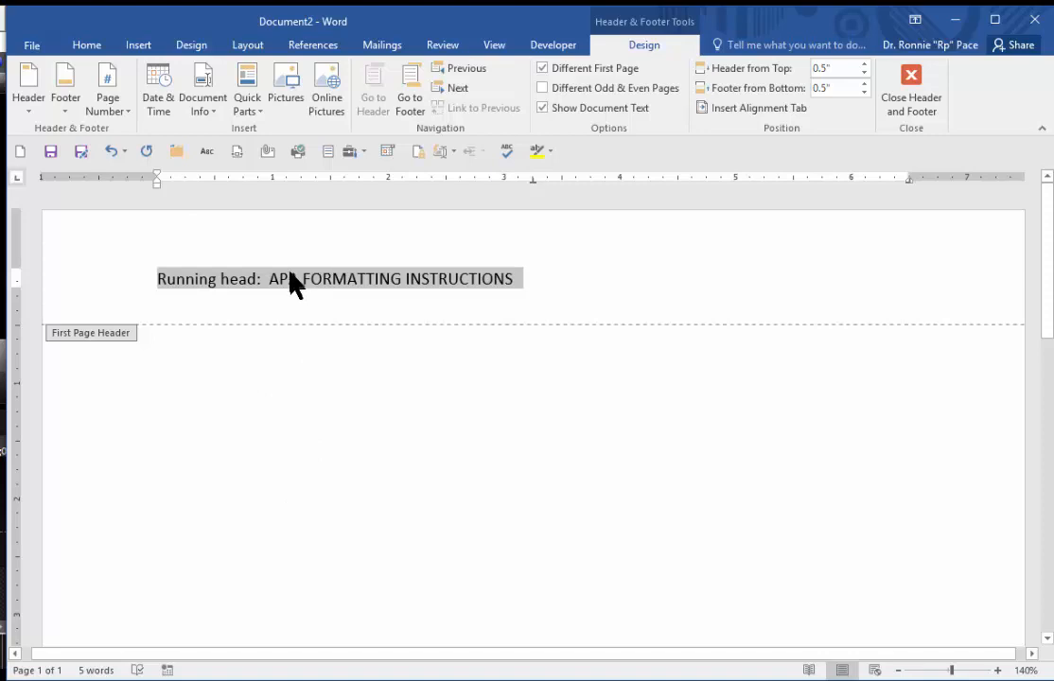
pyautogui.click(85, 47)
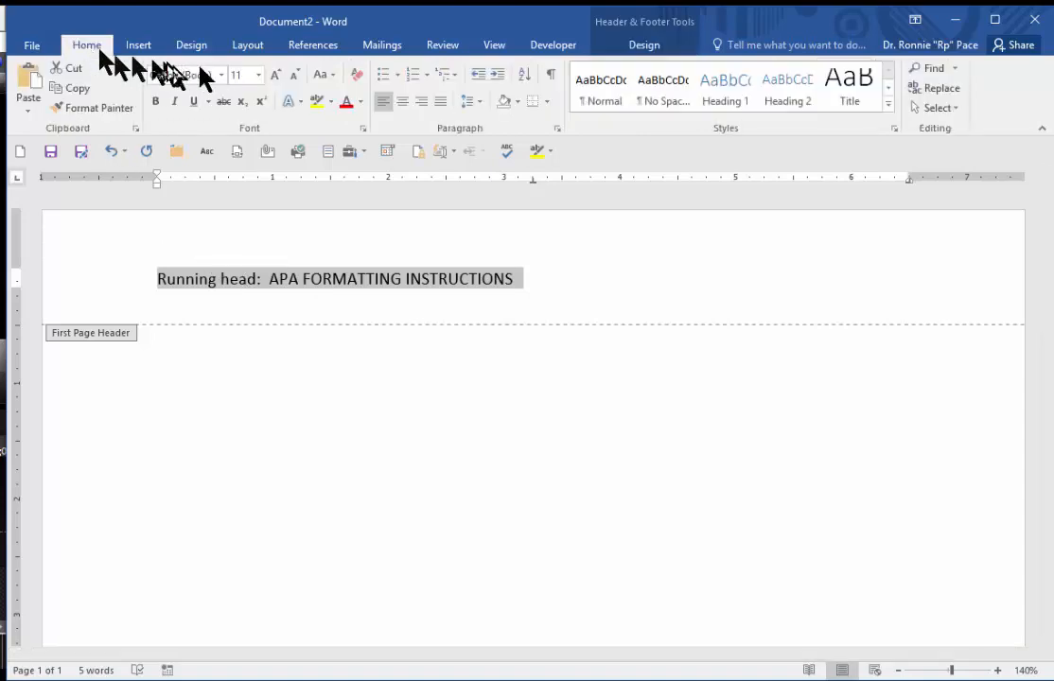
pyautogui.click(219, 74)
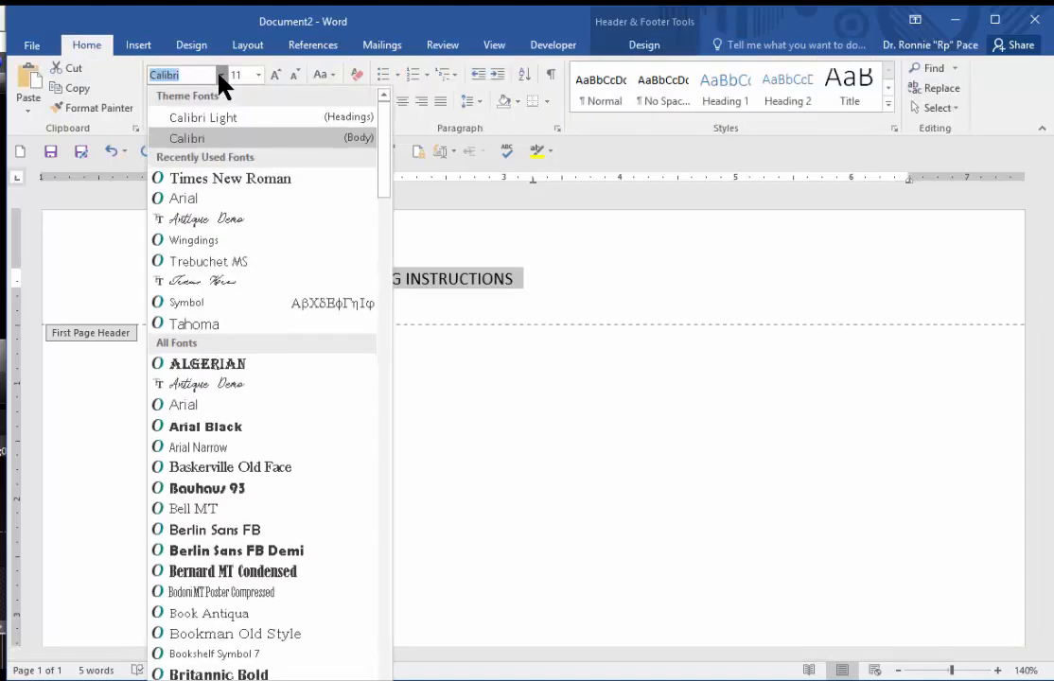
pyautogui.click(237, 177)
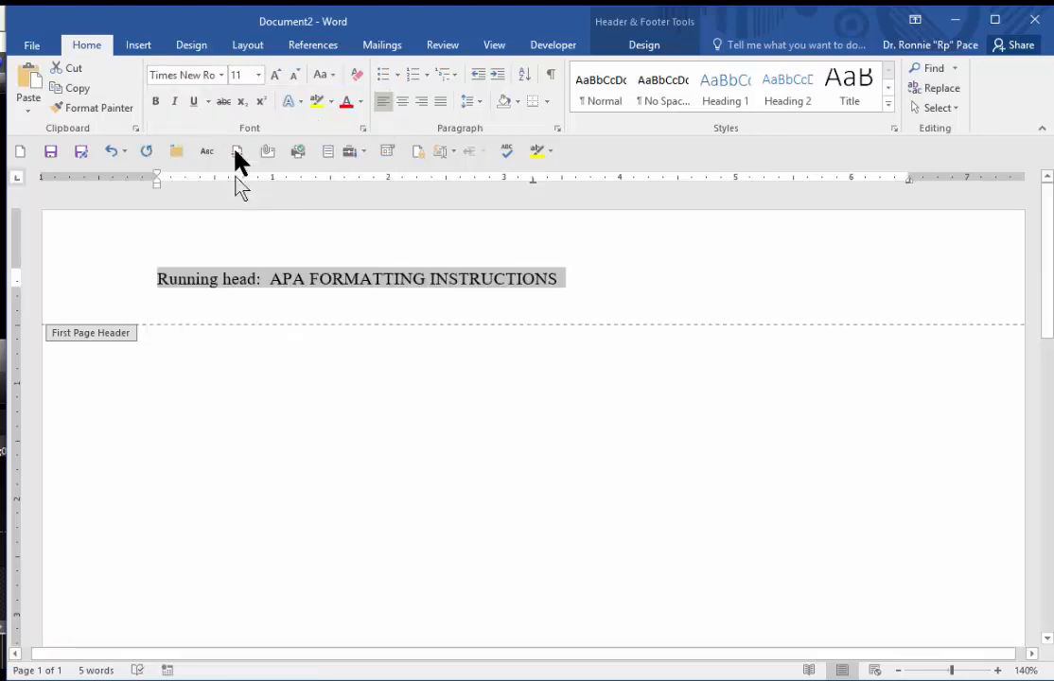
pyautogui.click(258, 74)
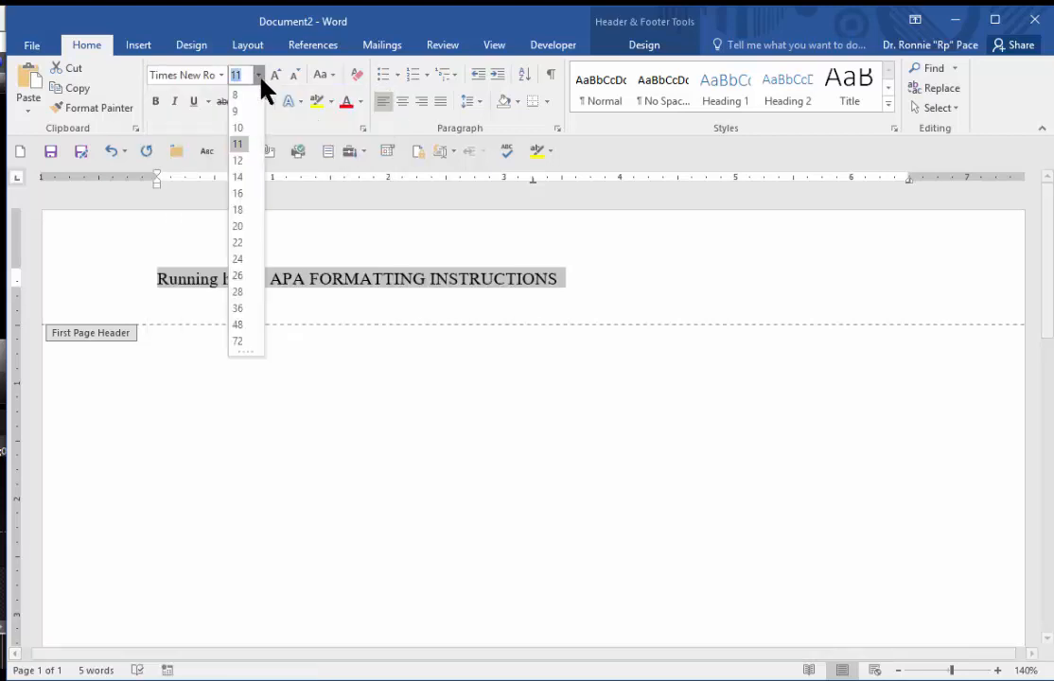
pyautogui.click(243, 162)
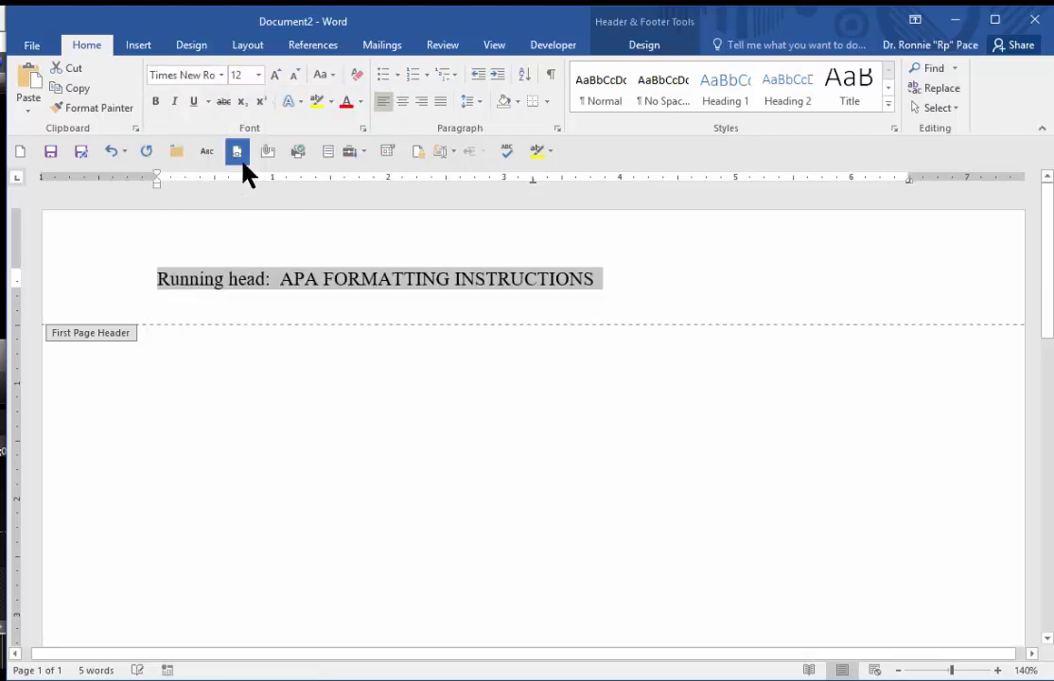
pyautogui.click(298, 280)
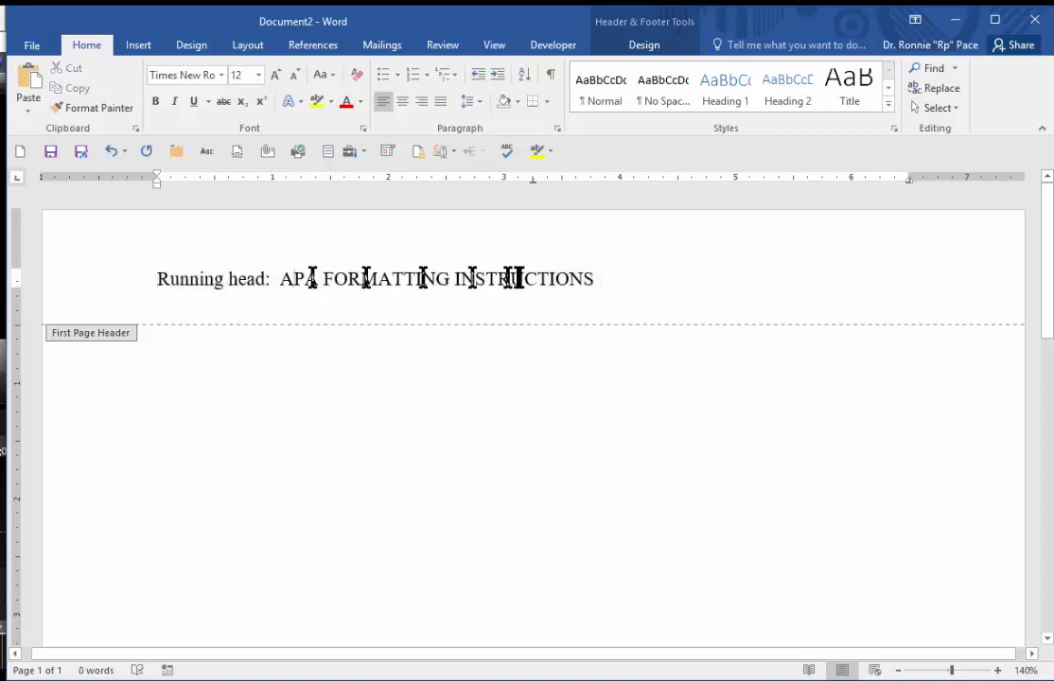
# Step: Insert a plain page number at the right margin of the running head line and return to the document body
pyautogui.click(591, 275)
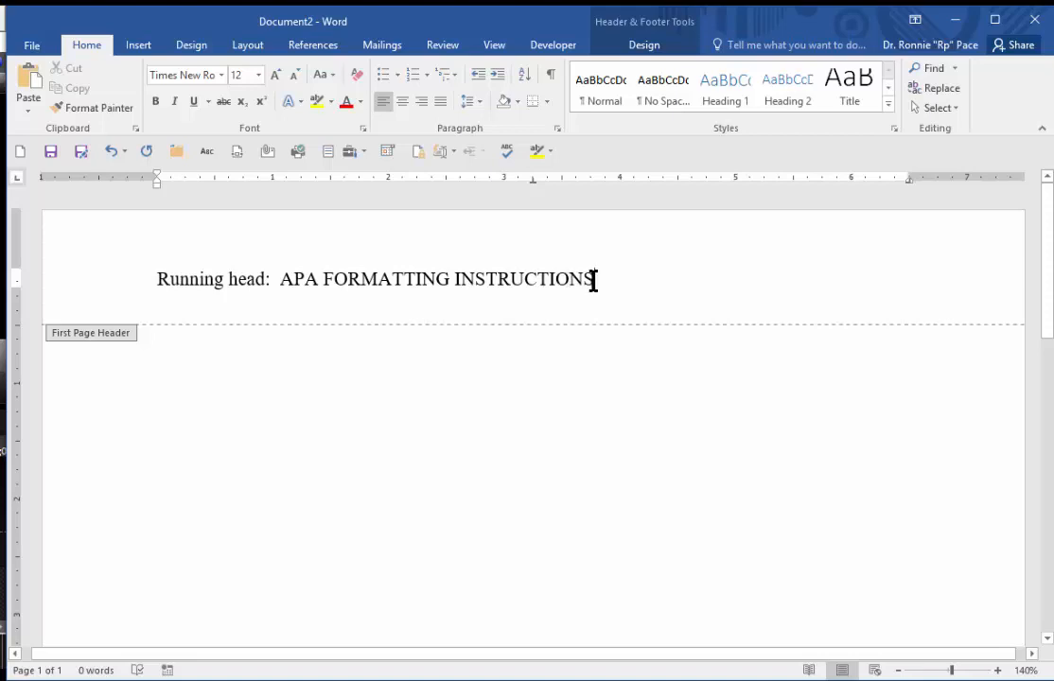
pyautogui.press('Tab')
pyautogui.press('Tab')
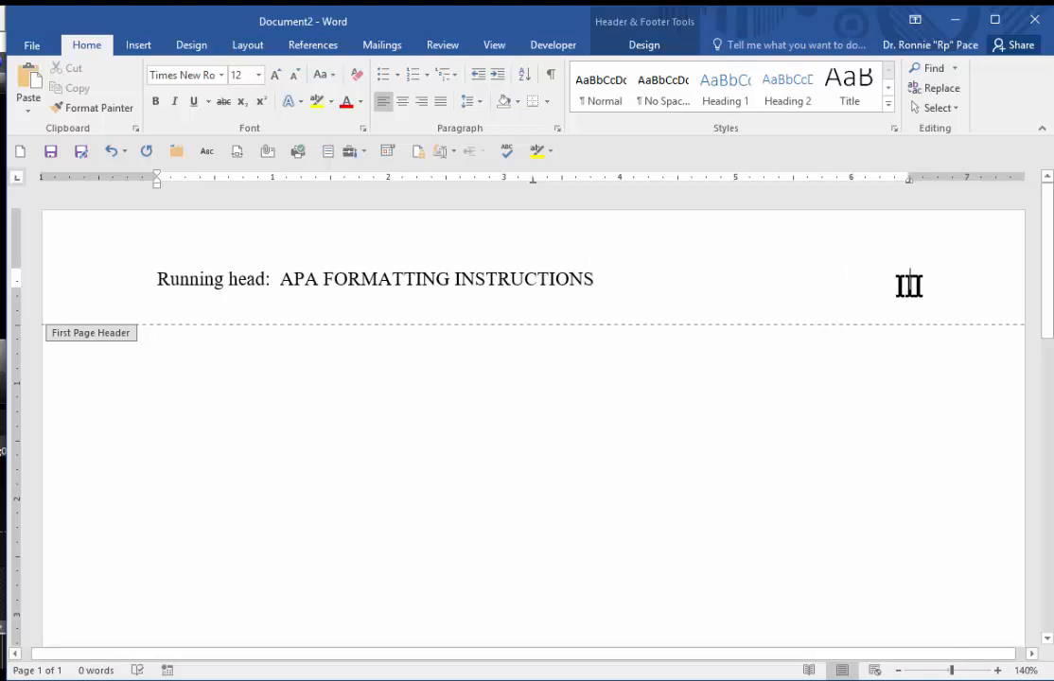
pyautogui.click(138, 46)
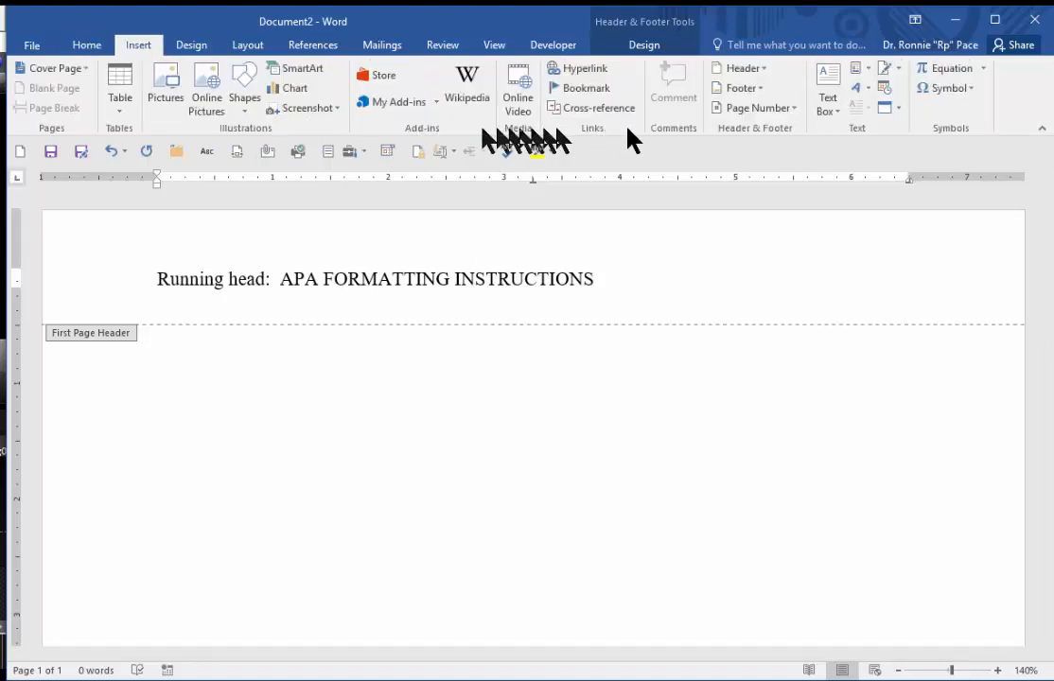
pyautogui.click(775, 107)
pyautogui.moveTo(768, 194)
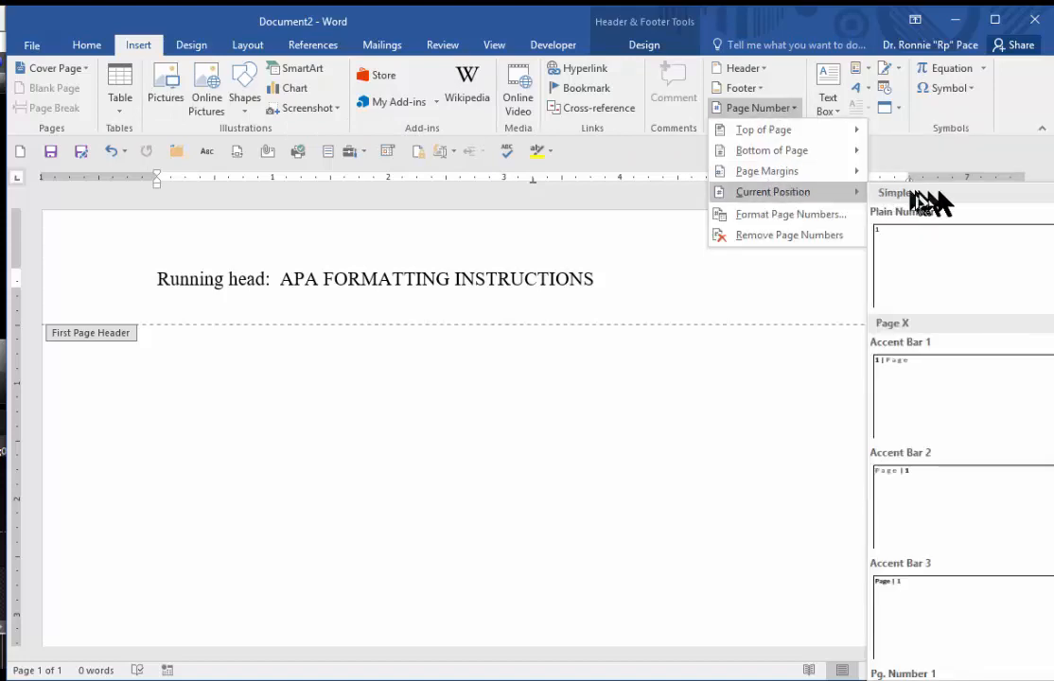
pyautogui.click(941, 253)
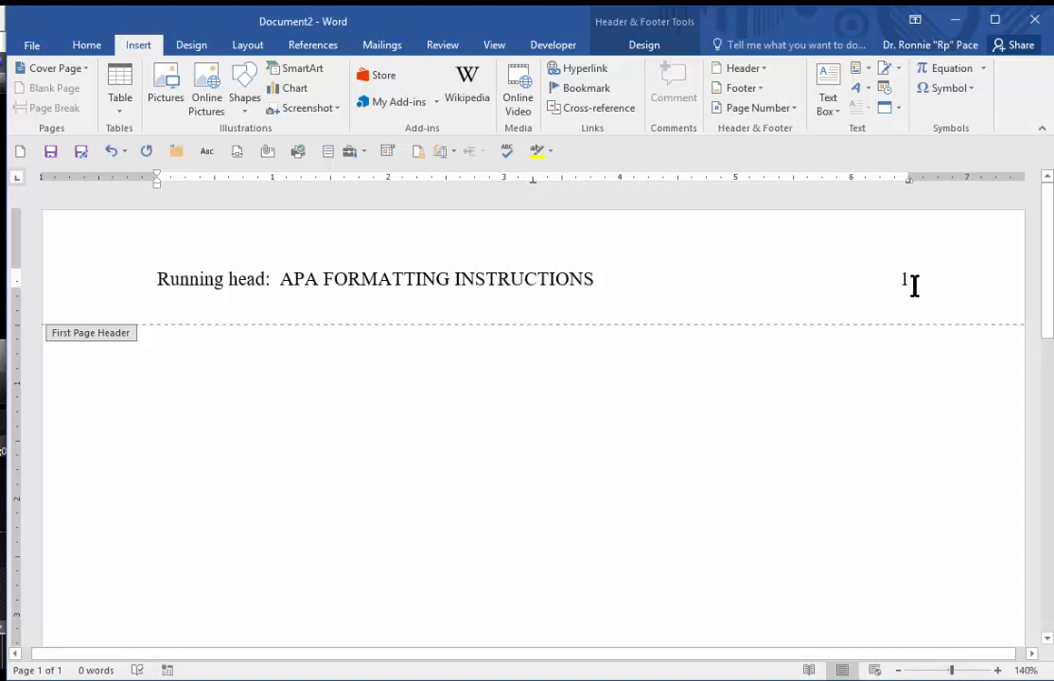
pyautogui.doubleClick(495, 385)
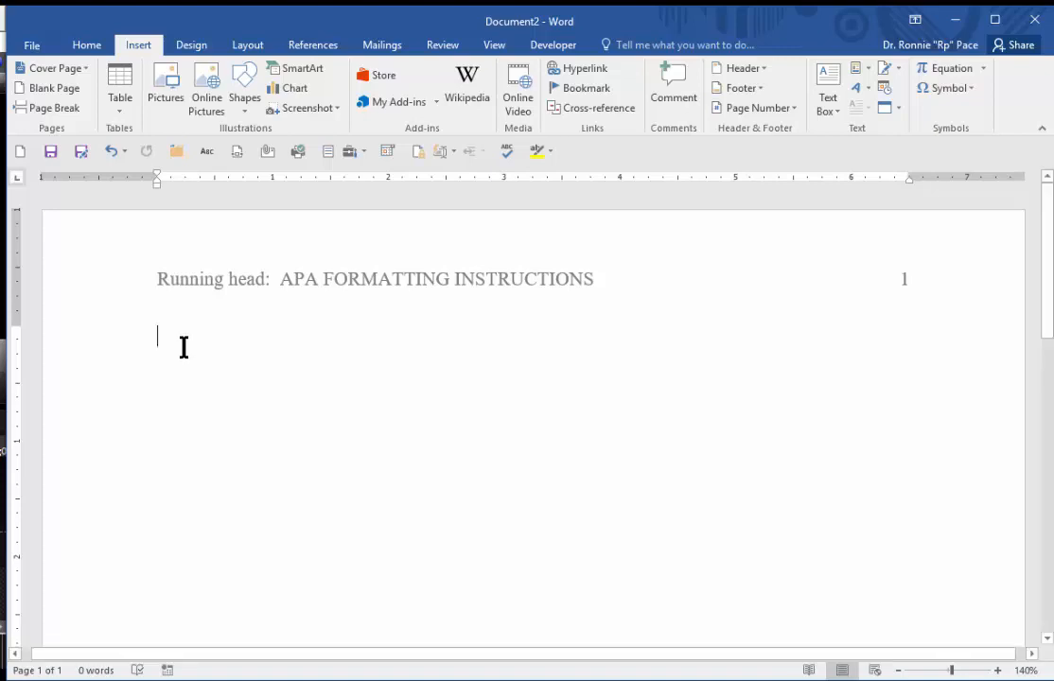
# Step: Center the first body paragraph and move the insertion point eight lines down the title page
pyautogui.click(86, 47)
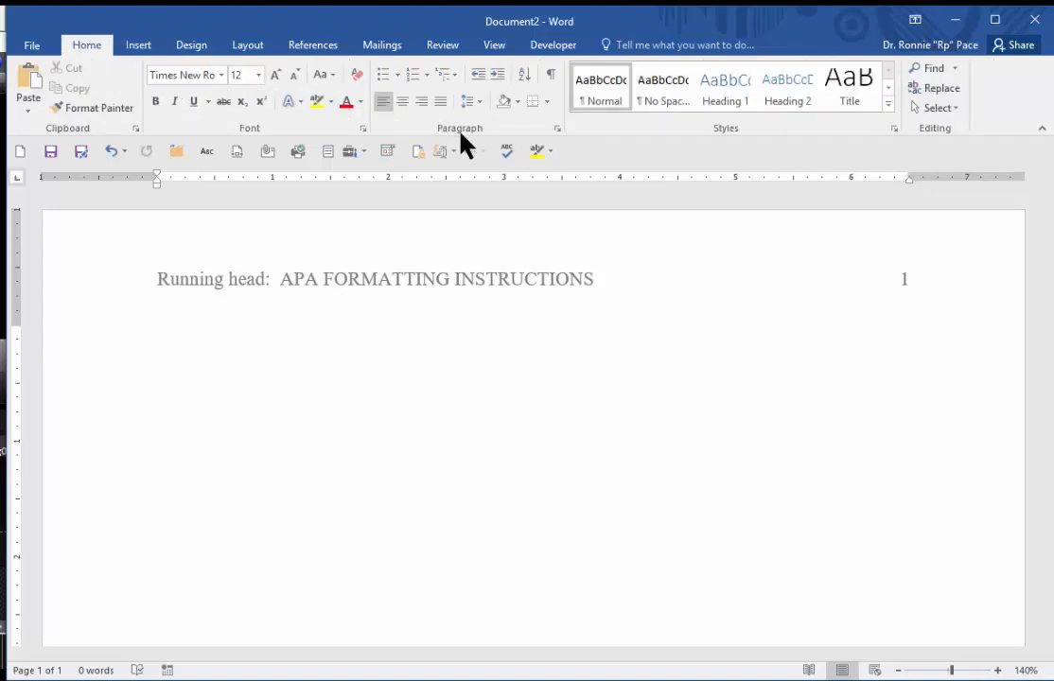
pyautogui.click(401, 106)
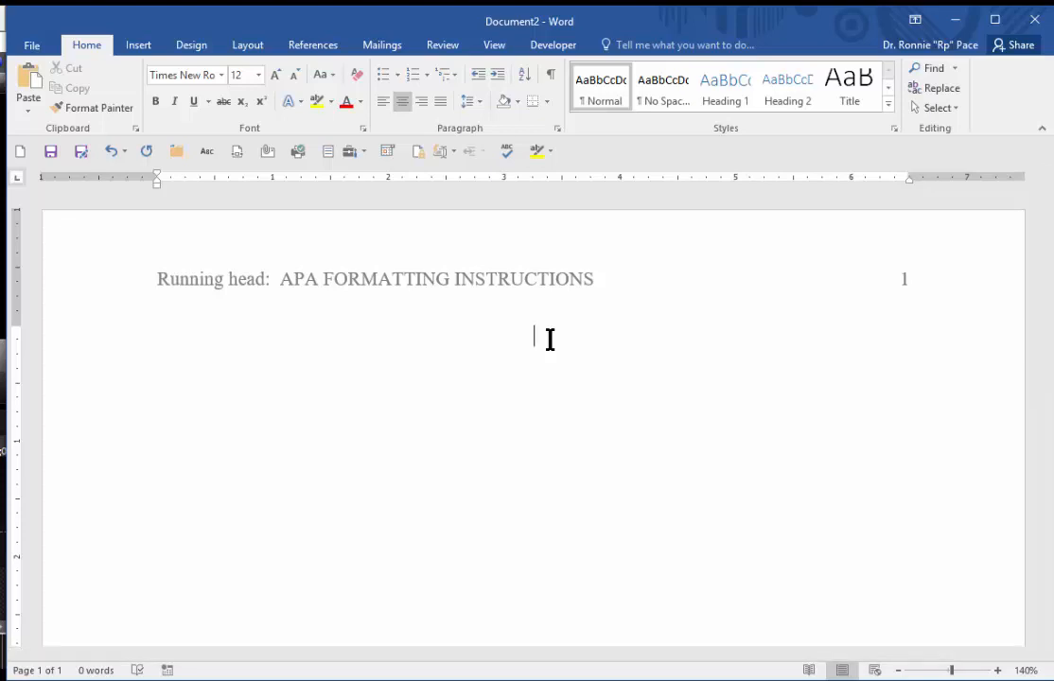
pyautogui.press('Return')
pyautogui.press('Return')
pyautogui.press('Return')
pyautogui.press('Return')
pyautogui.press('Return')
pyautogui.press('Return')
pyautogui.press('Return')
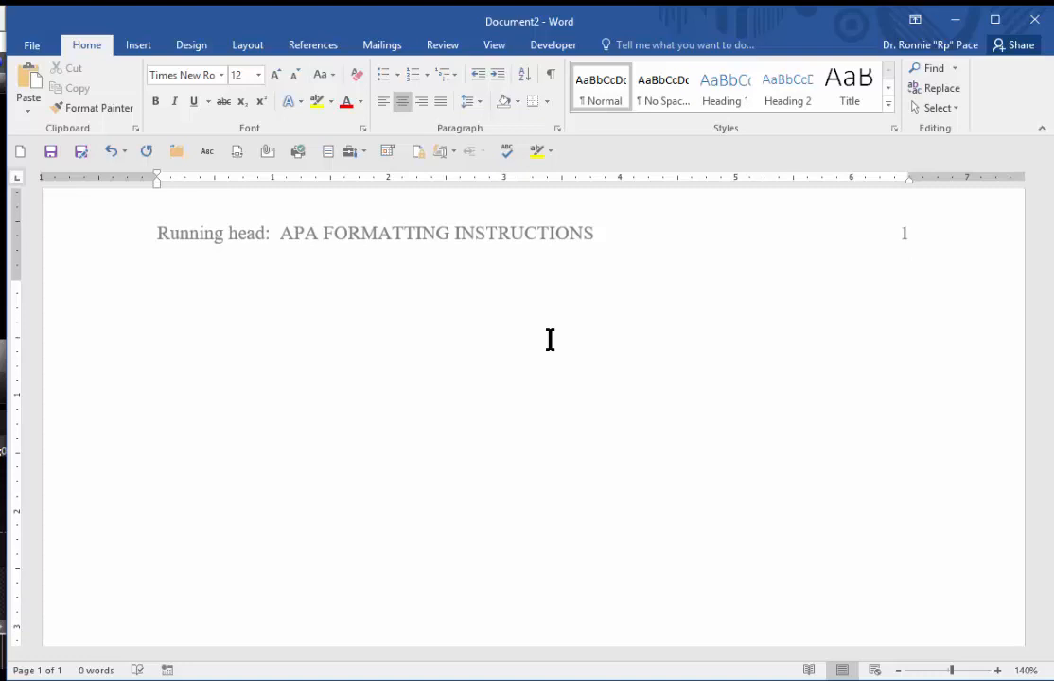
pyautogui.press('Return')
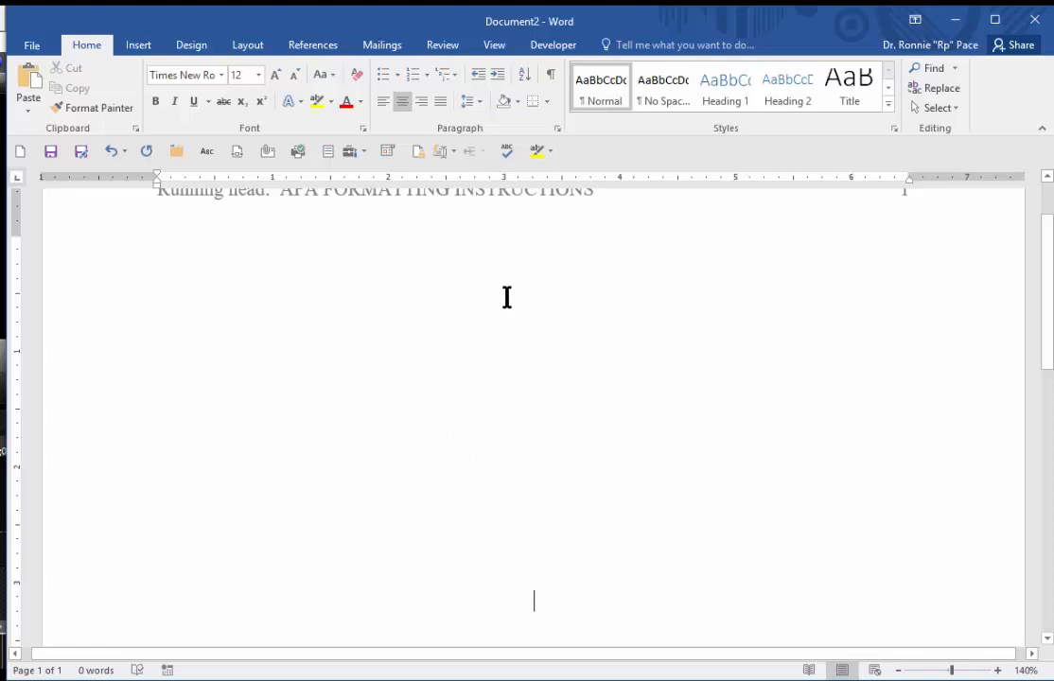
# Step: Enter the paper title "APA Formatting Instructions for Word 2016" on the title page and start a new line below it
pyautogui.write('APA ')
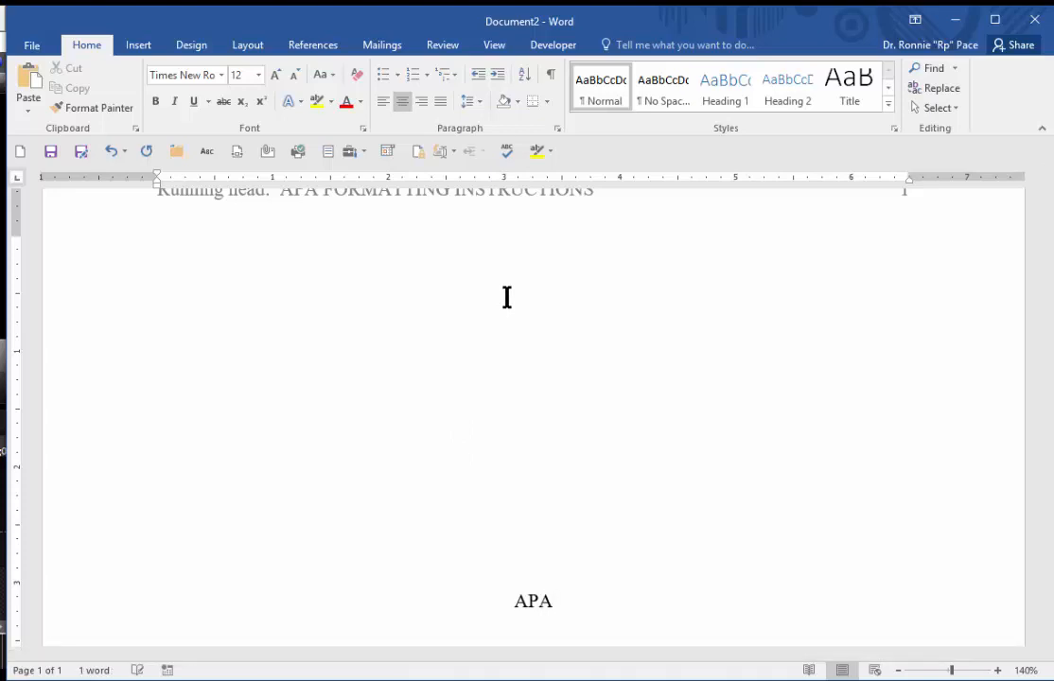
pyautogui.write('Forma')
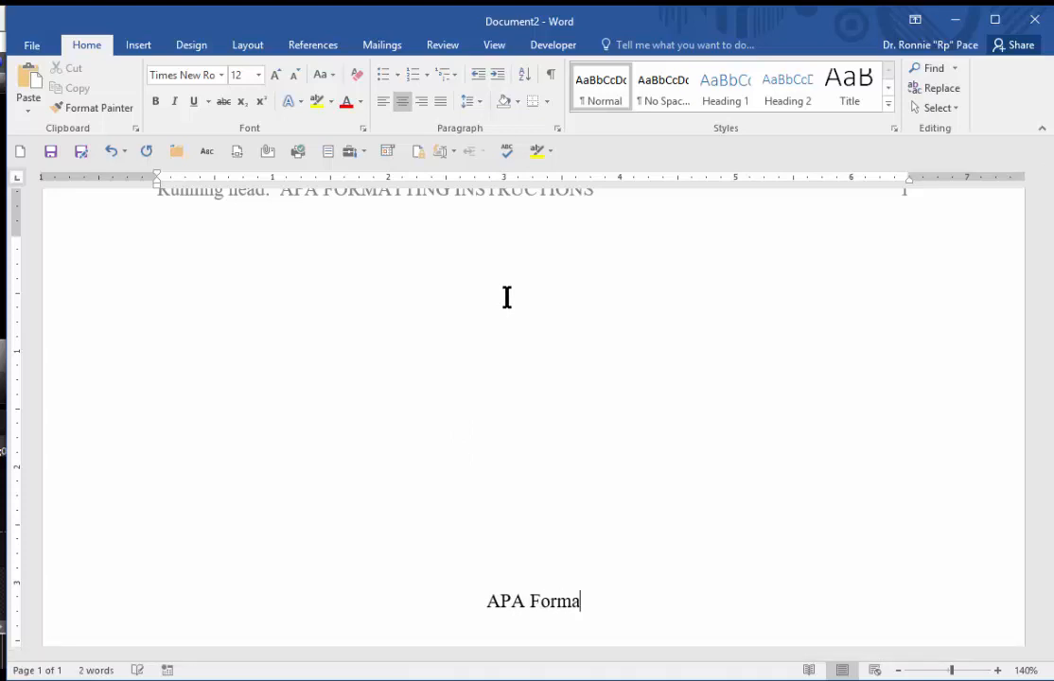
pyautogui.write('tting I')
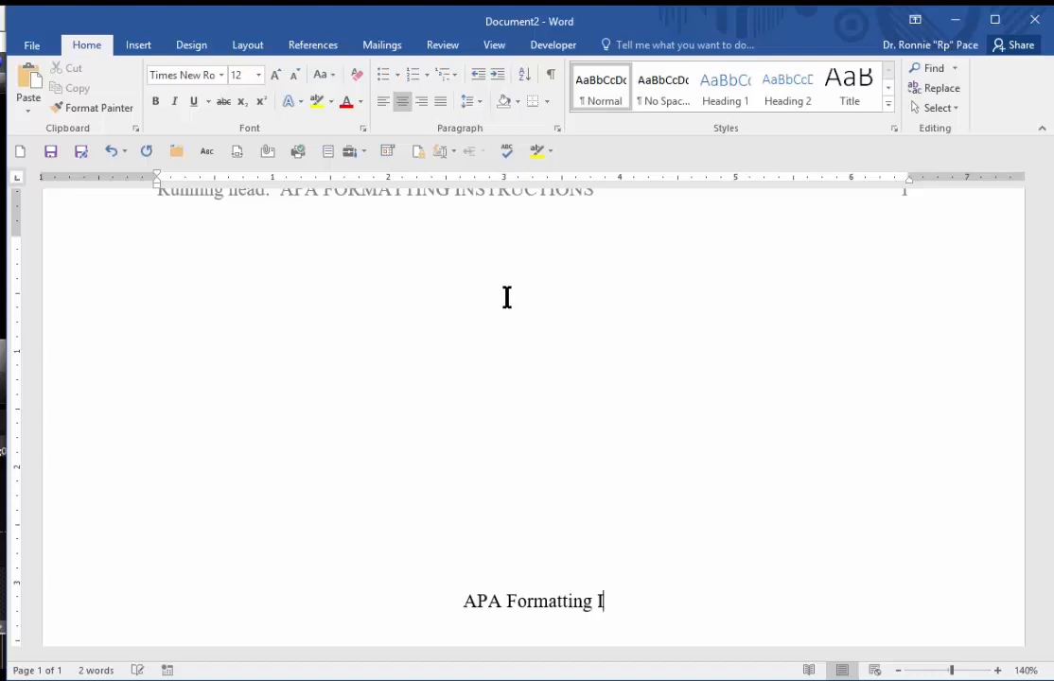
pyautogui.write('Nstructions ')
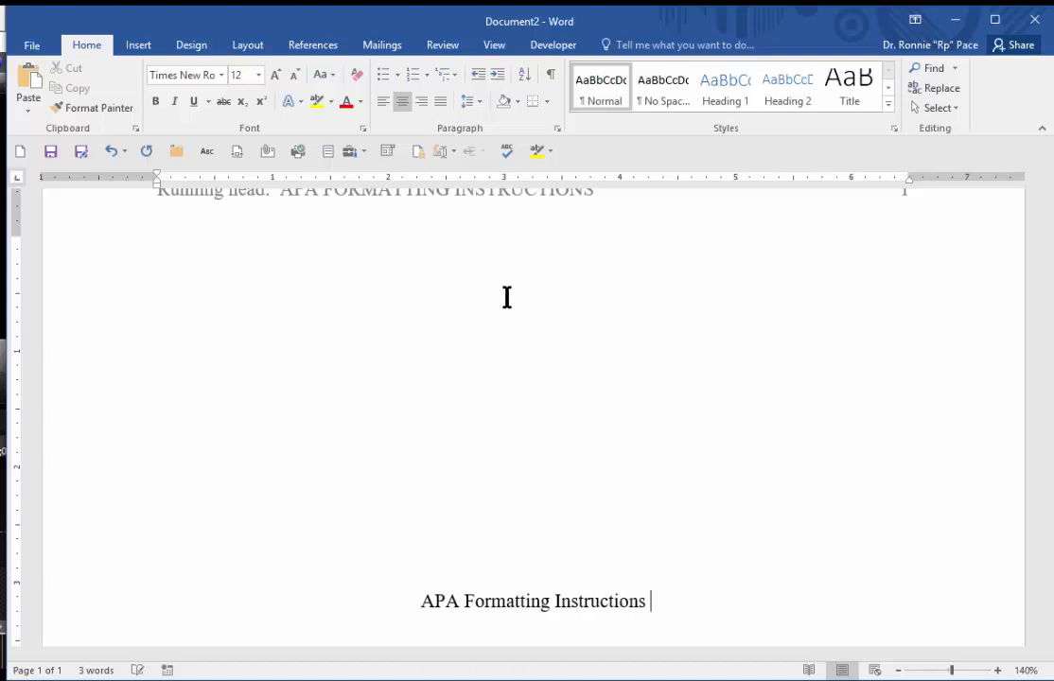
pyautogui.write('for Word ')
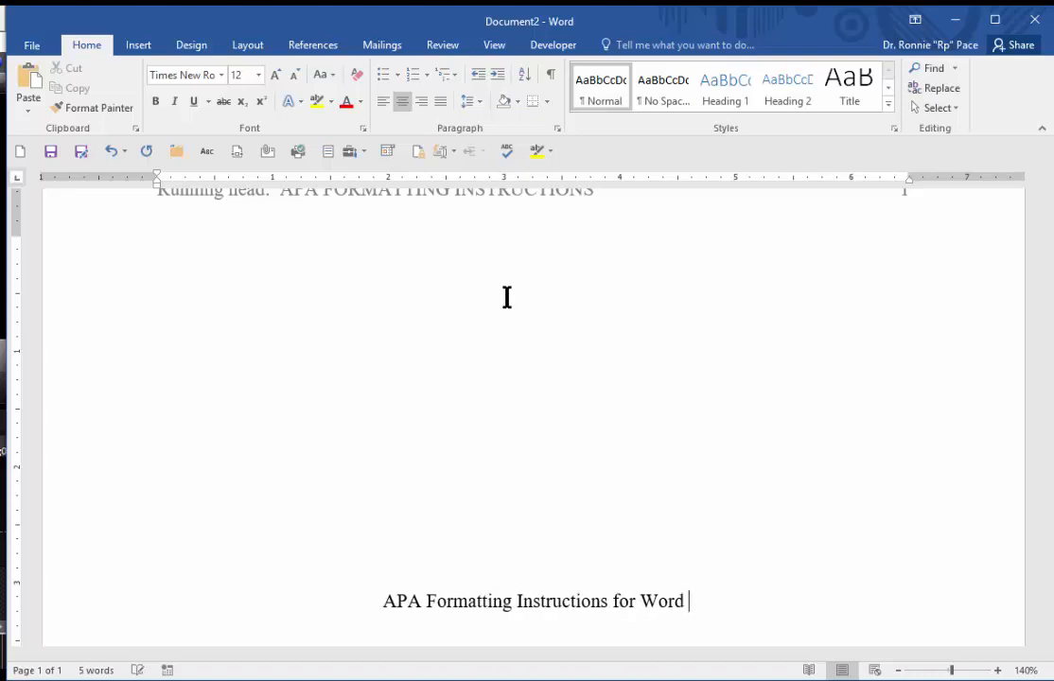
pyautogui.write('2016')
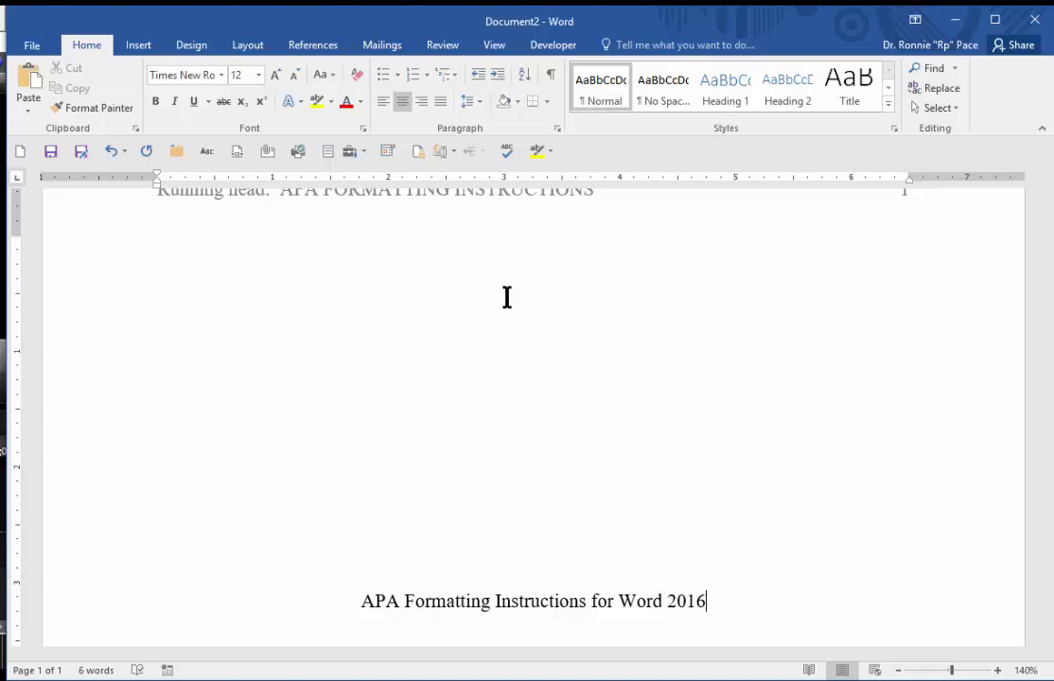
pyautogui.press('Return')
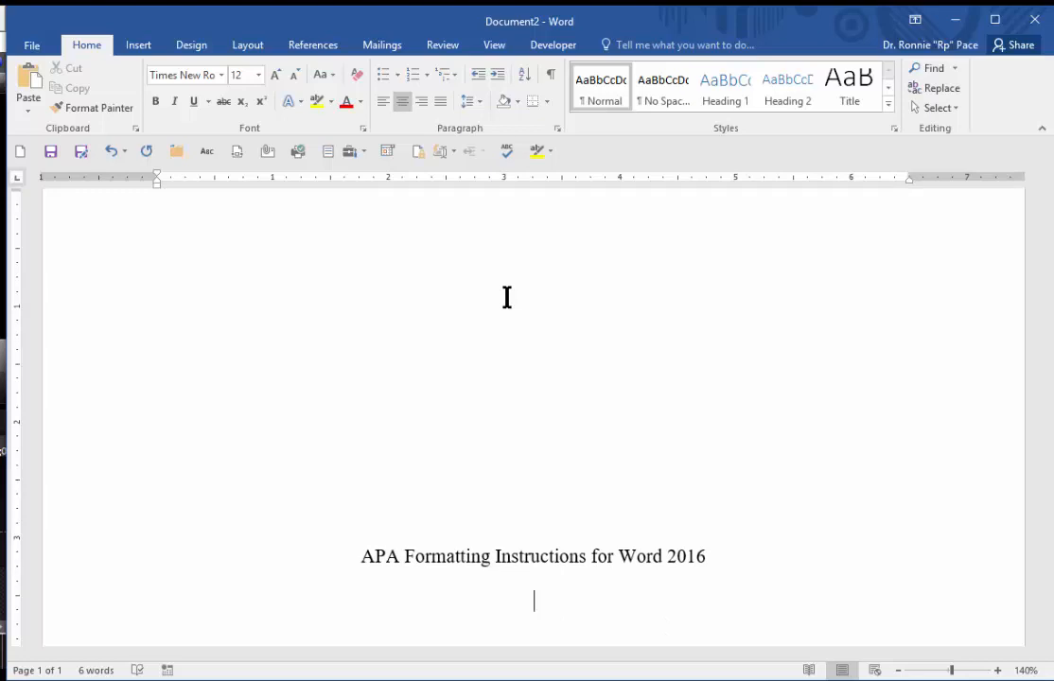
# Step: Enter the author's full name followed by the credential "B.S." under the title and start a new line
pyautogui.write('John Doe, ')
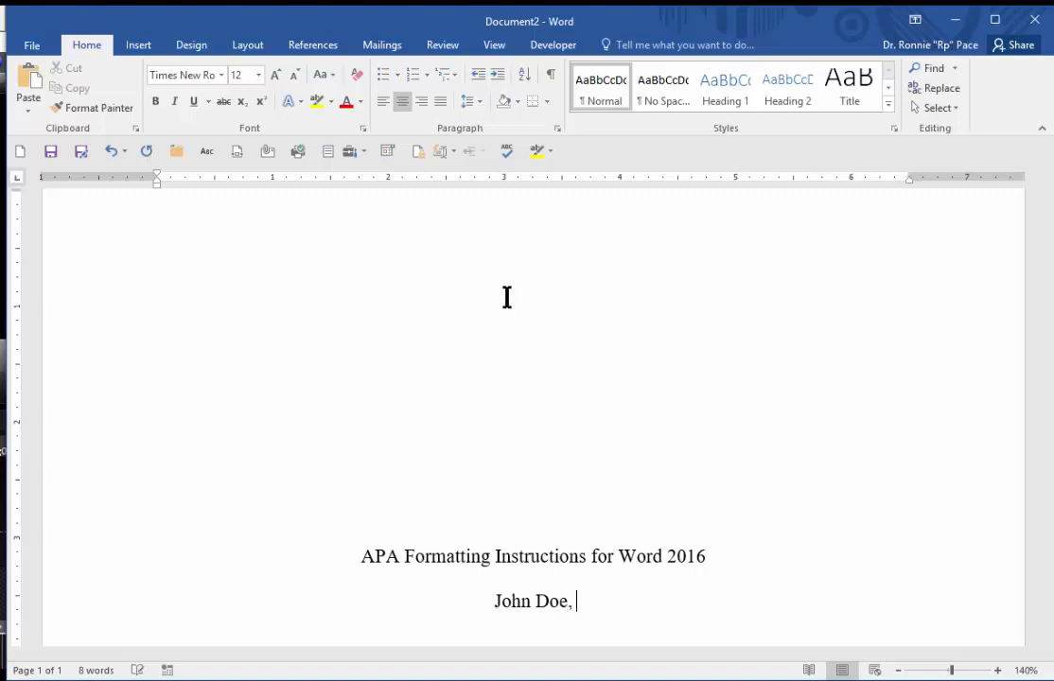
pyautogui.write('B.')
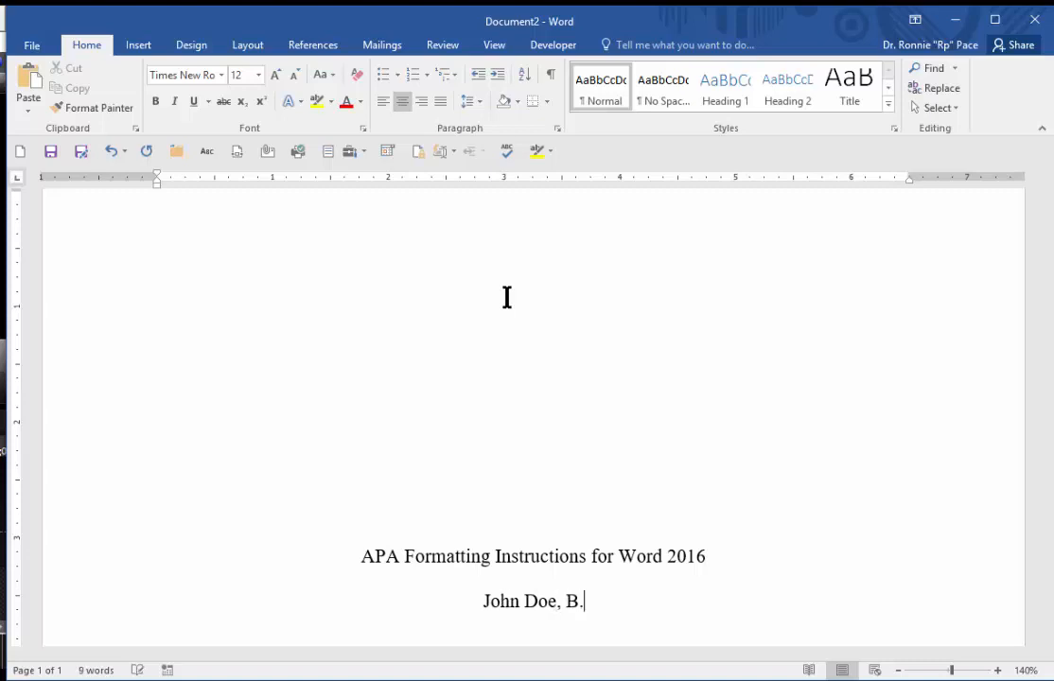
pyautogui.write('S.')
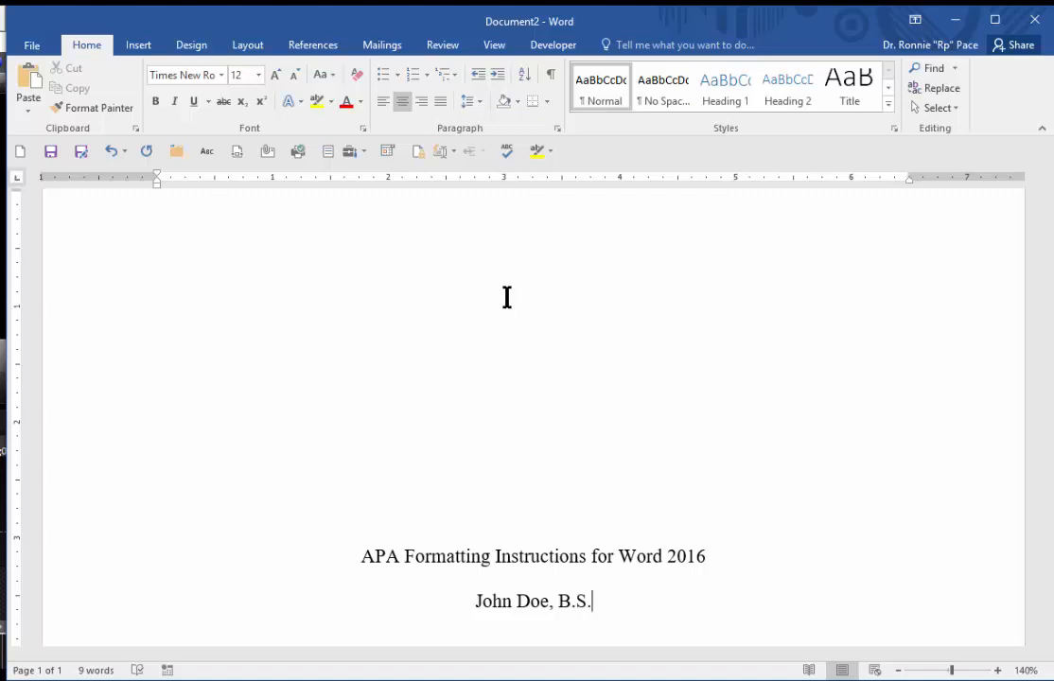
pyautogui.press('Return')
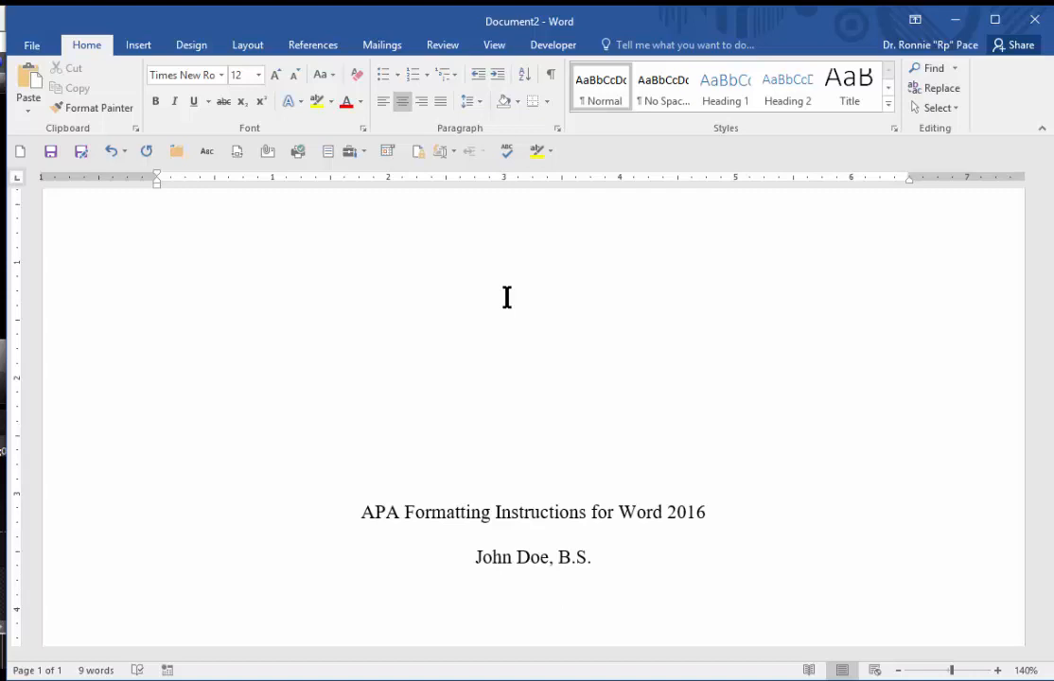
# Step: Enter "Any College" under the author line and the date 09/18/2018 on the line below it
pyautogui.write('Any c')
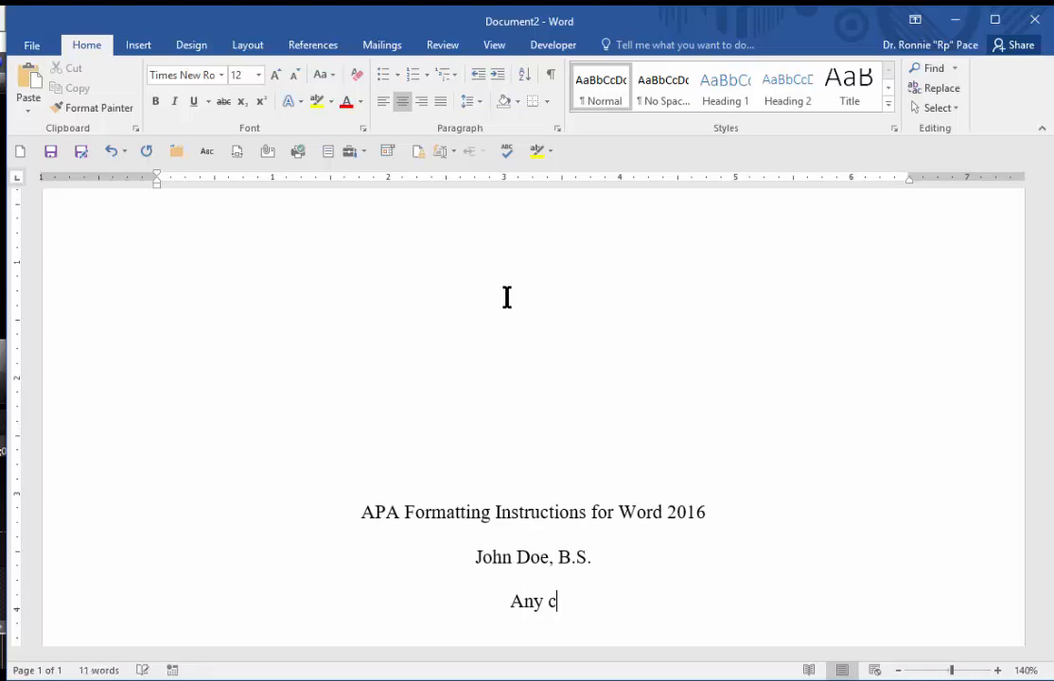
pyautogui.press('BackSpace')
pyautogui.write('Colle')
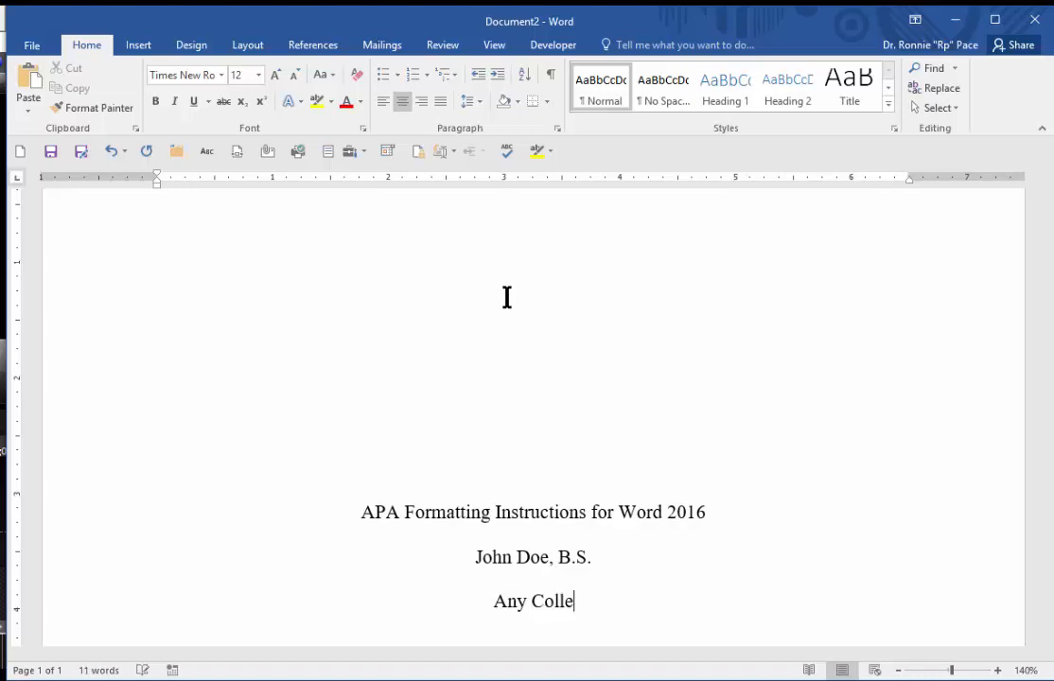
pyautogui.write('ge')
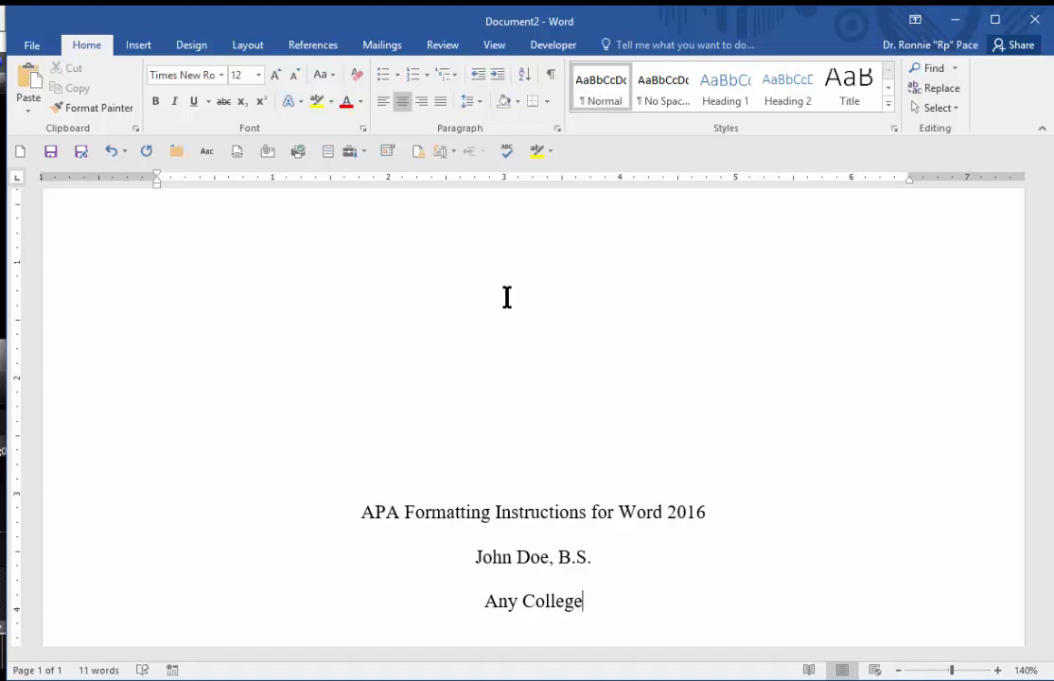
pyautogui.press('Return')
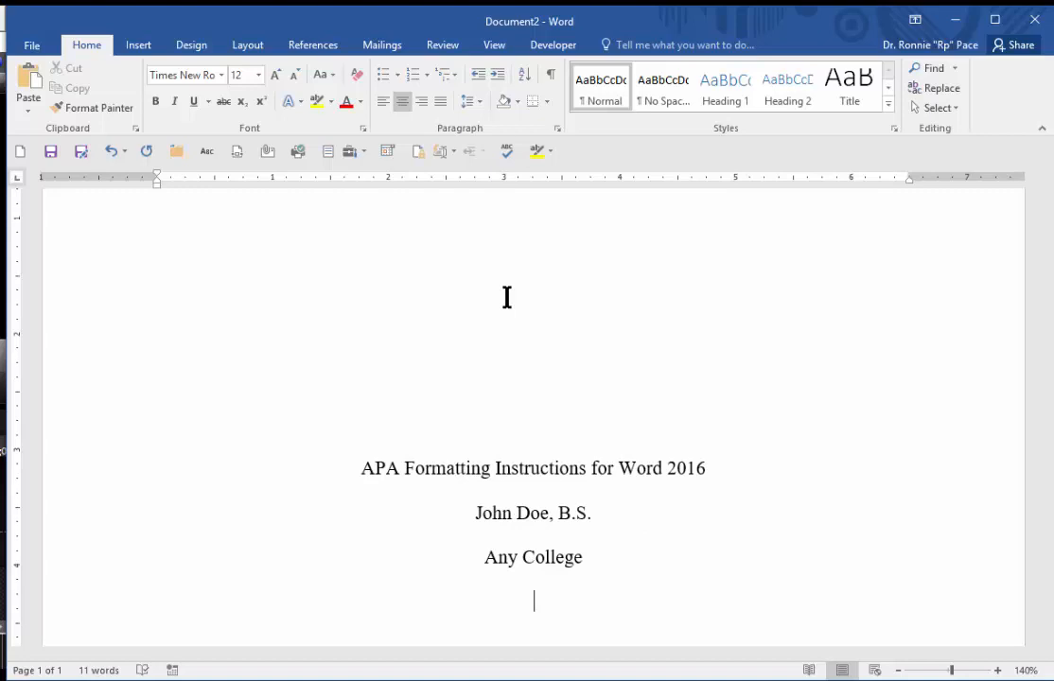
pyautogui.write('09/18/2018')
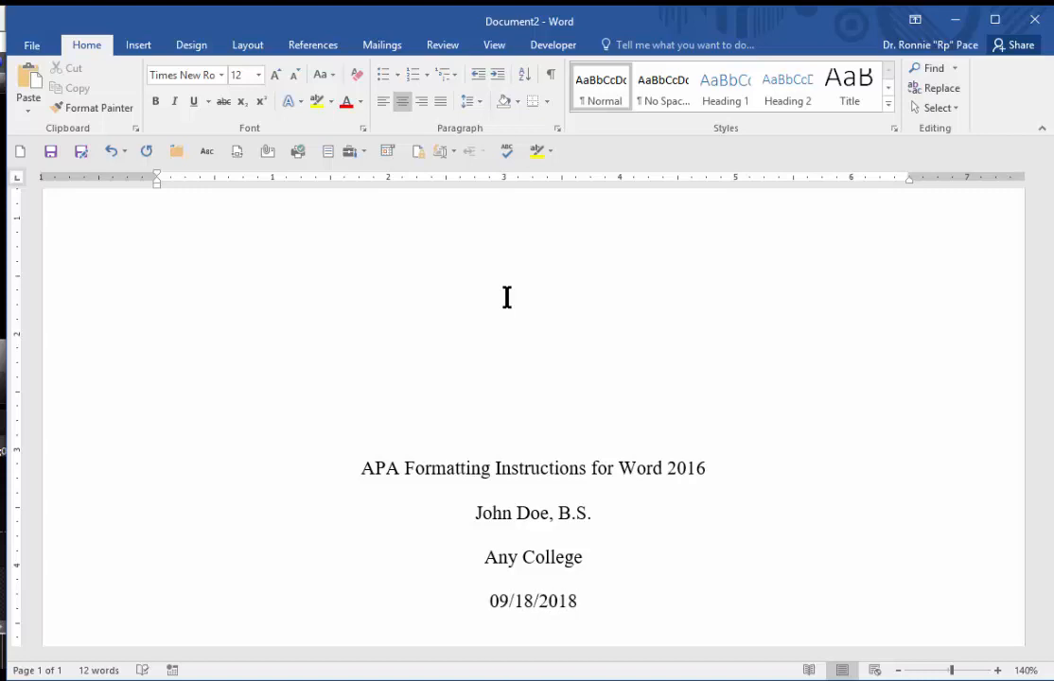
# Step: Add two new lines below the date and insert a page break to start the second page
pyautogui.press('Return')
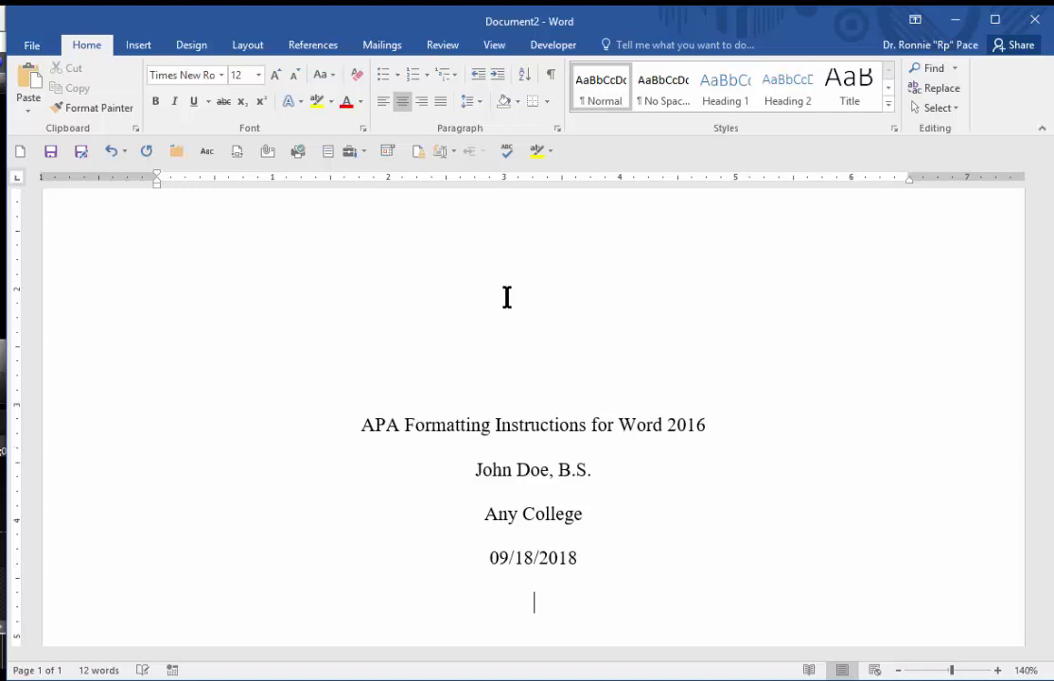
pyautogui.press('Return')
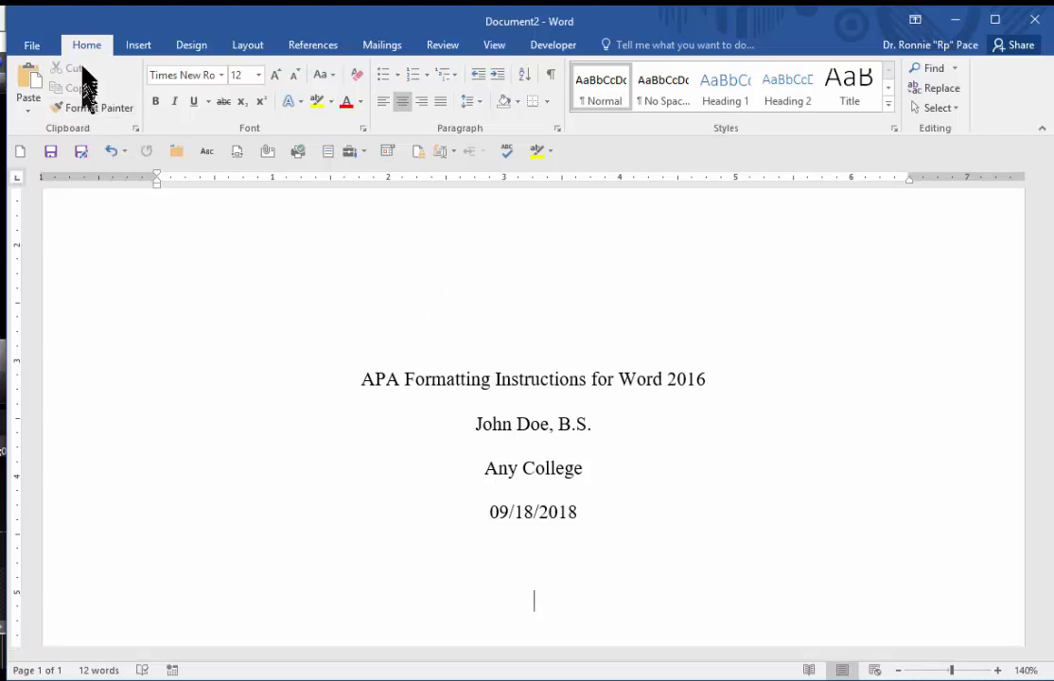
pyautogui.click(127, 49)
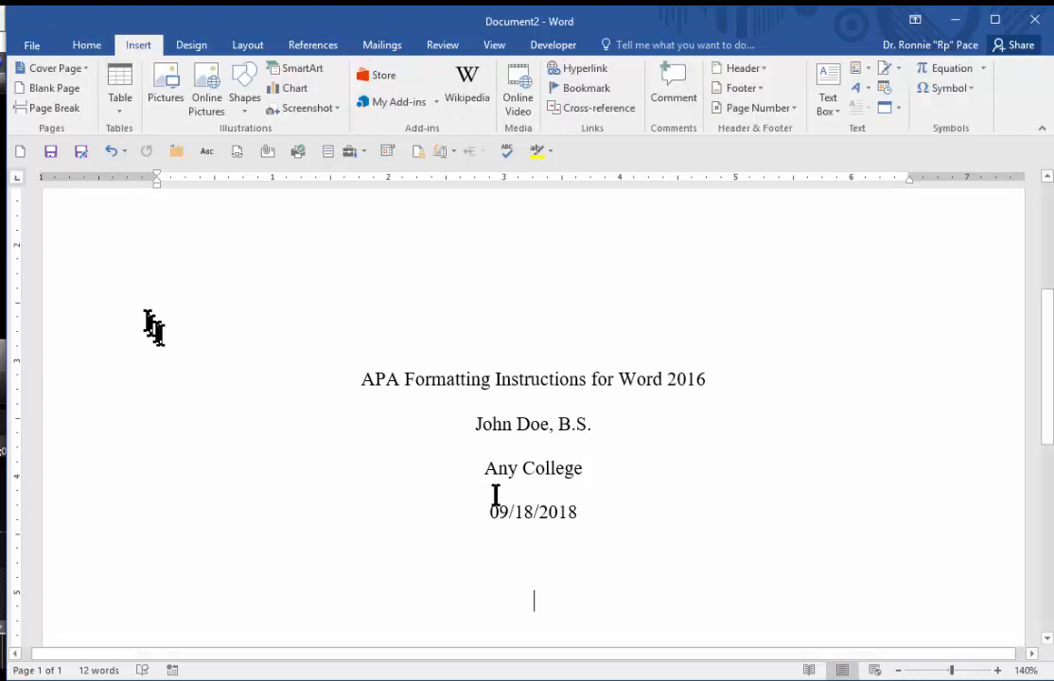
pyautogui.click(63, 108)
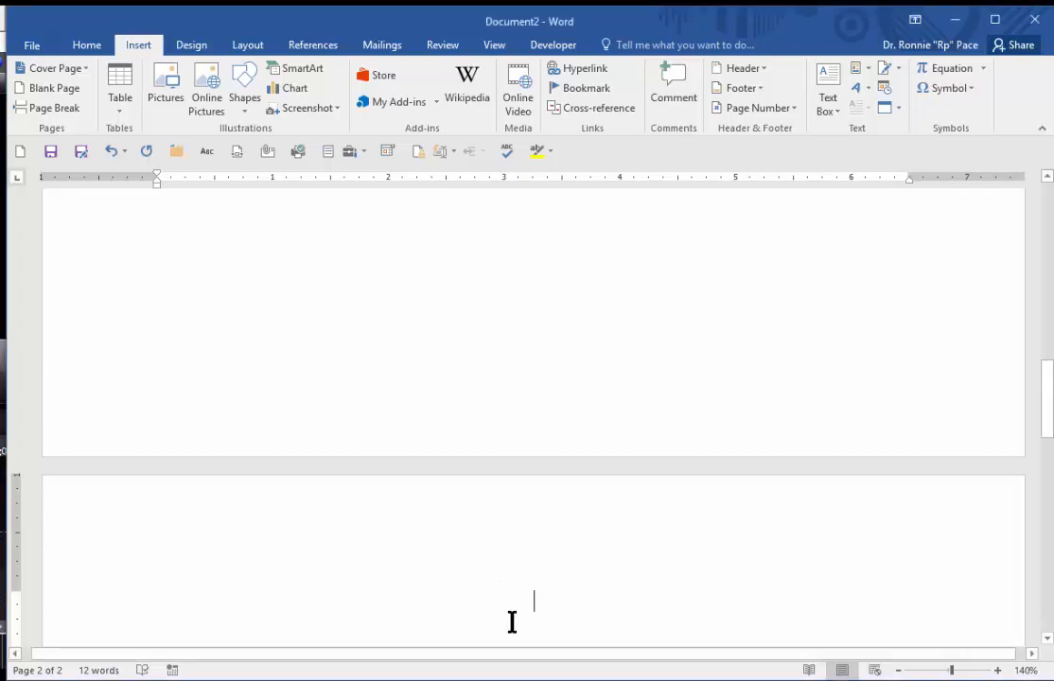
# Step: Open the second page's header for editing and enter "APA FORMATTING INSTRUCTIONS" in it
pyautogui.doubleClick(534, 517)
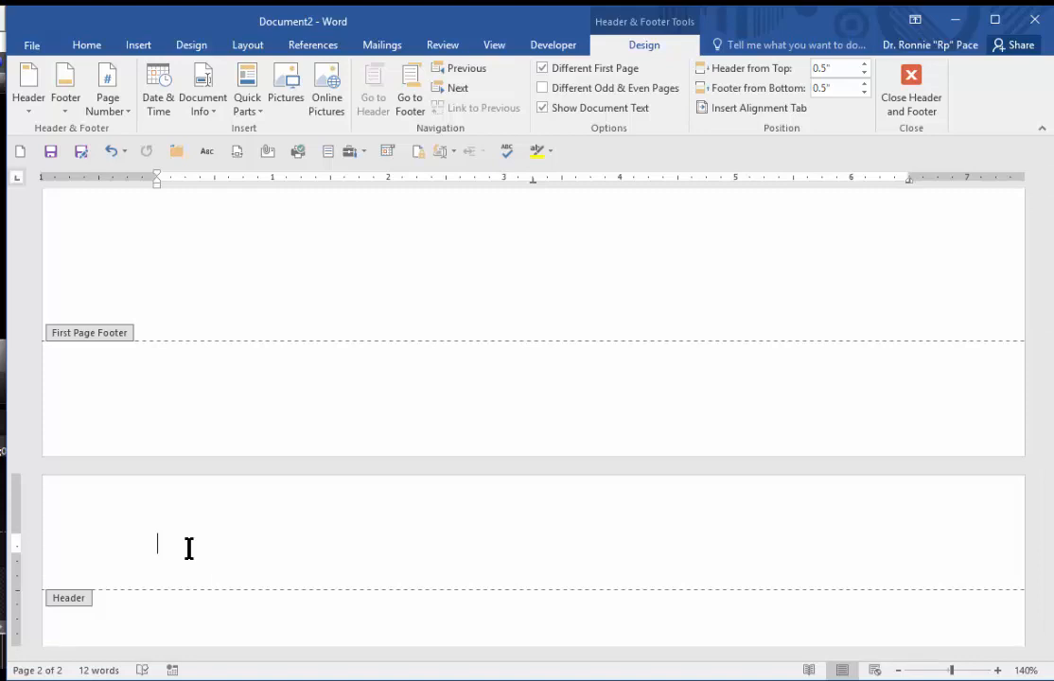
pyautogui.write('APA FORMATTING INST')
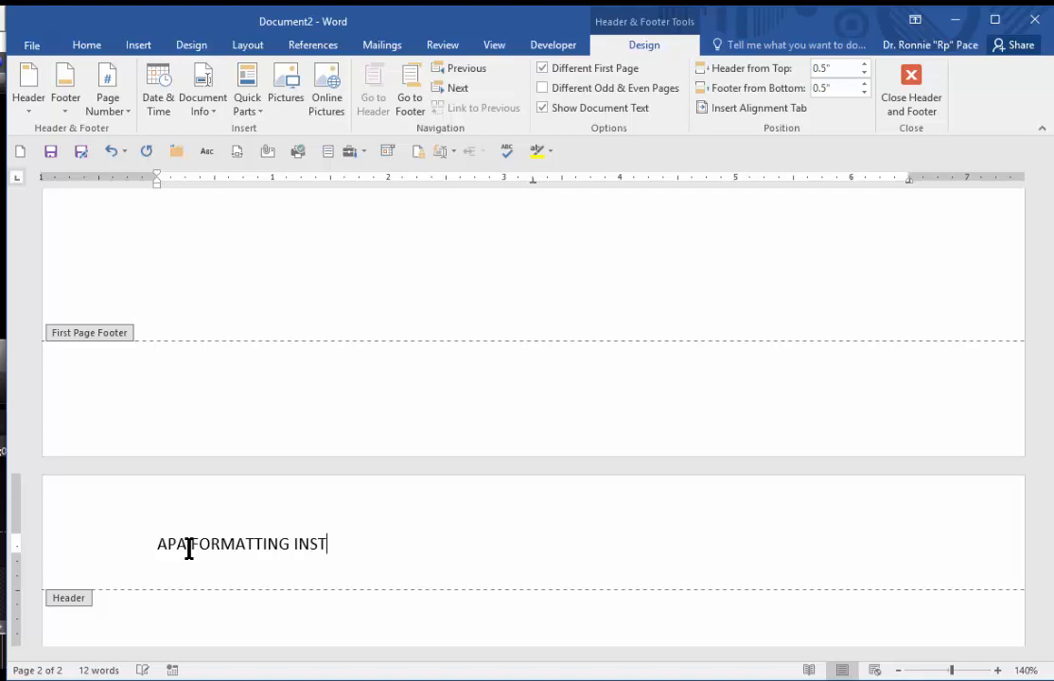
pyautogui.write('RUCTIONS')
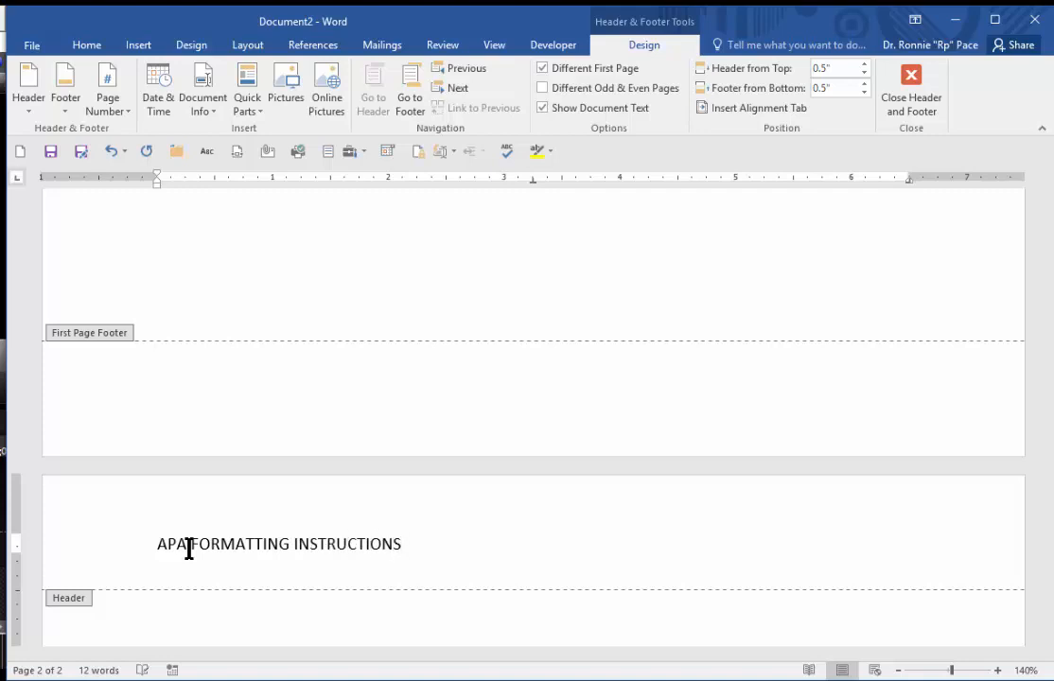
# Step: Format the second page's header text as Times New Roman, size 12
pyautogui.hotkey('ctrl', 'shift', 'Left')
pyautogui.hotkey('ctrl', 'shift', 'Left')
pyautogui.hotkey('ctrl', 'shift', 'Left')
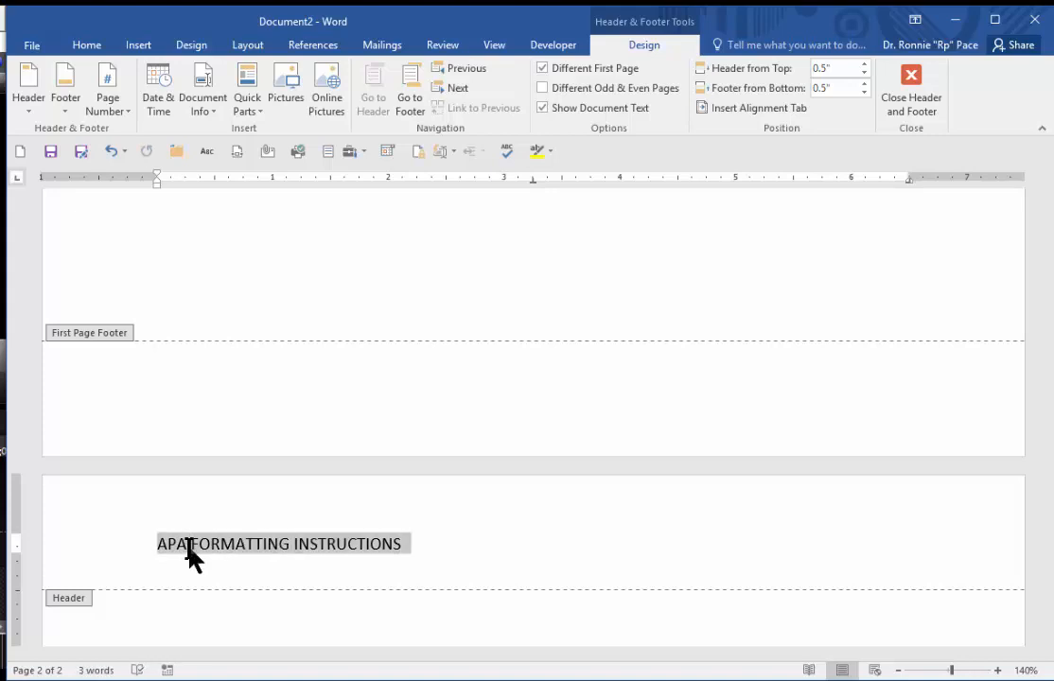
pyautogui.click(95, 44)
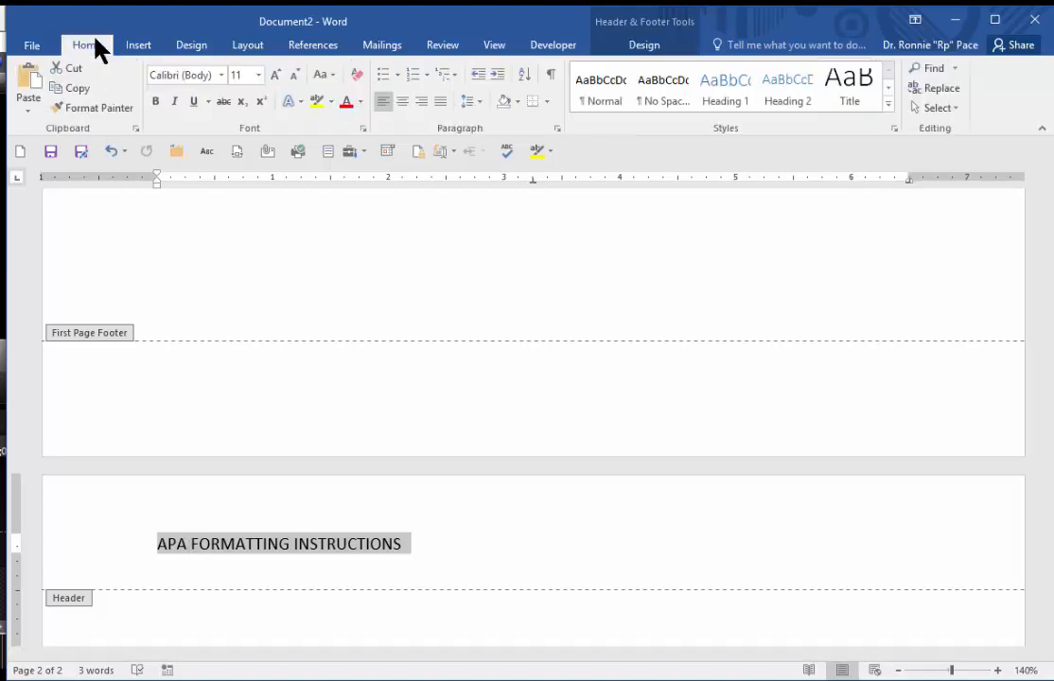
pyautogui.click(222, 76)
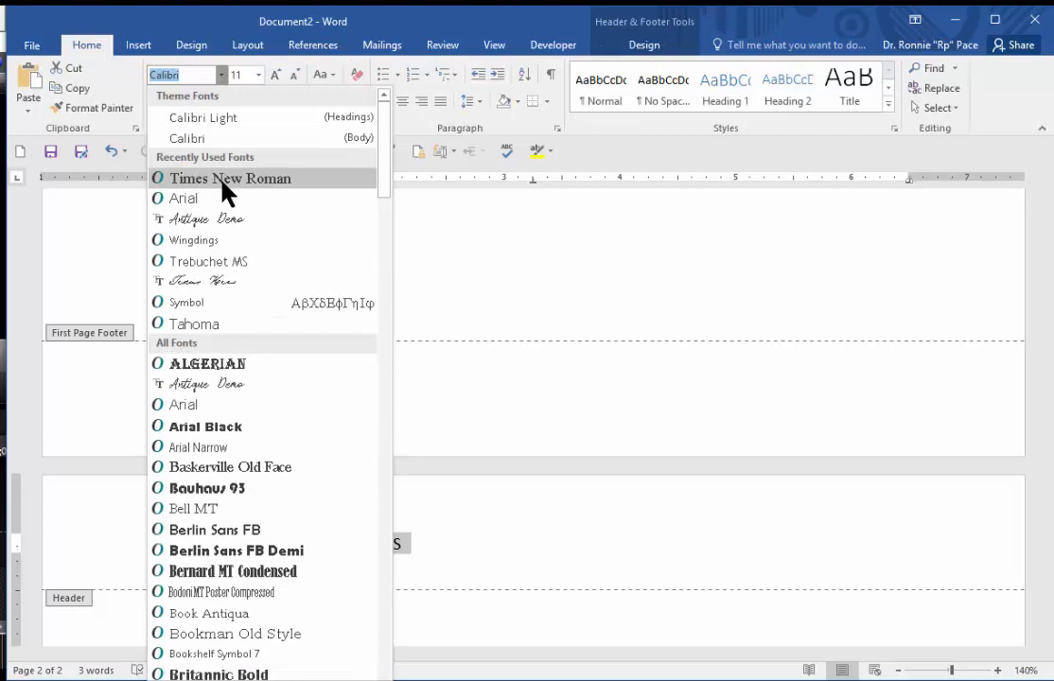
pyautogui.click(227, 179)
pyautogui.click(259, 75)
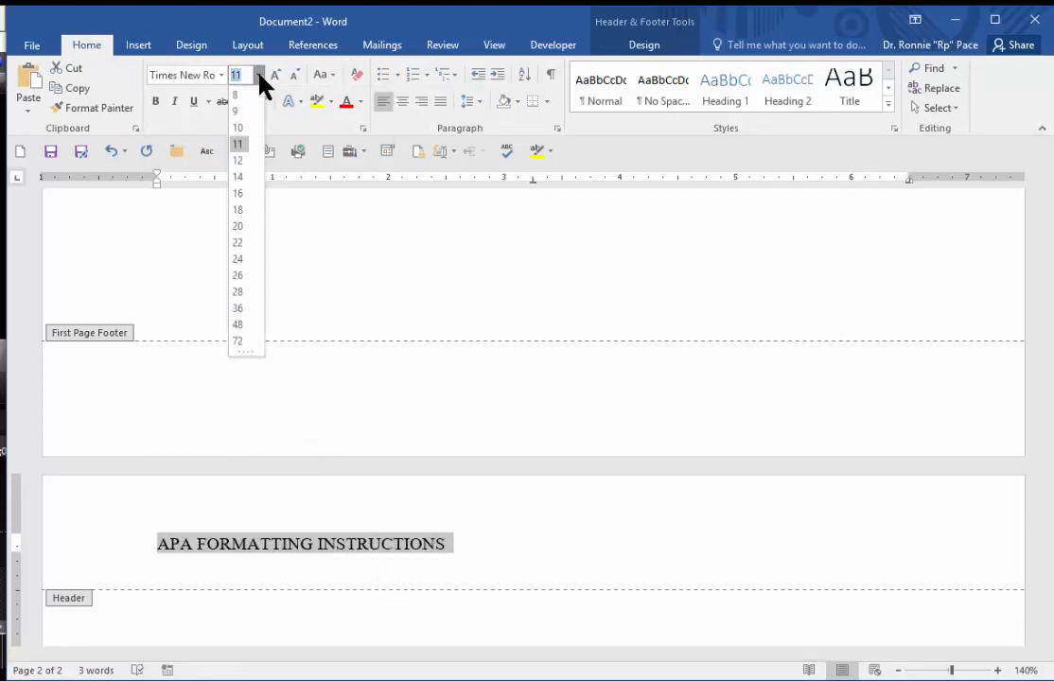
pyautogui.click(237, 160)
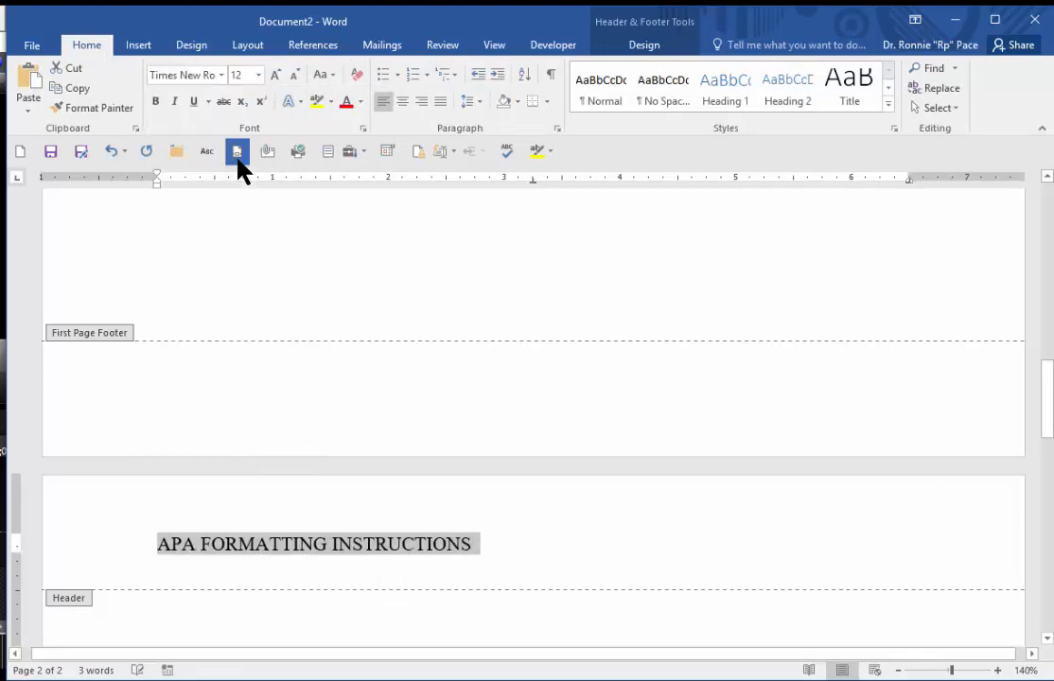
# Step: Insert a plain page number at the right margin of the second page's header line
pyautogui.click(479, 544)
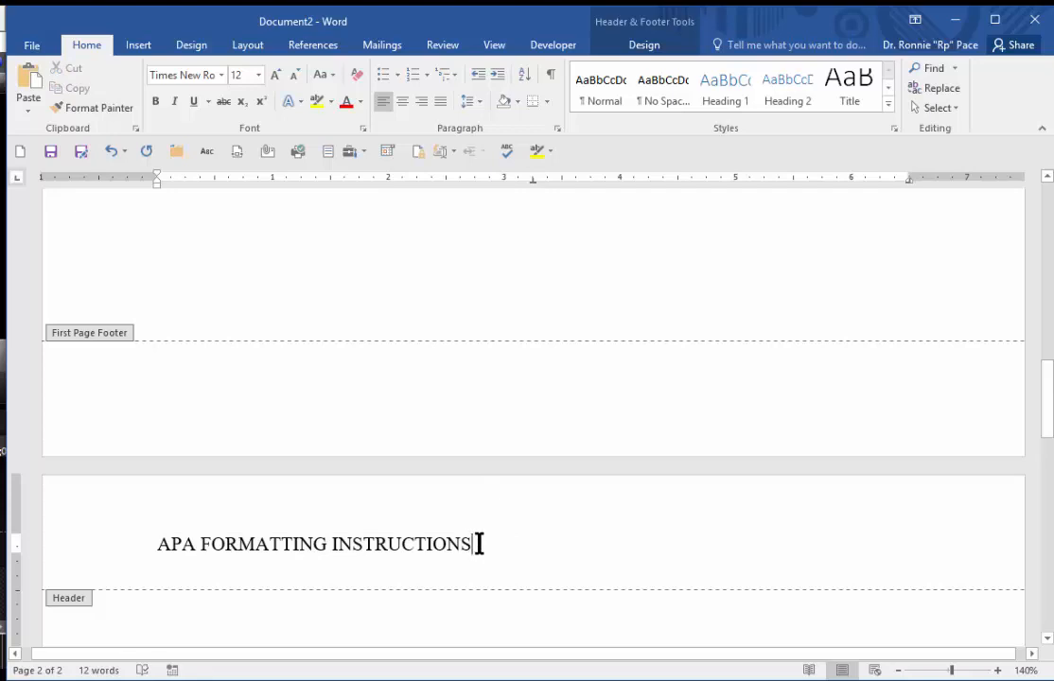
pyautogui.press('Tab')
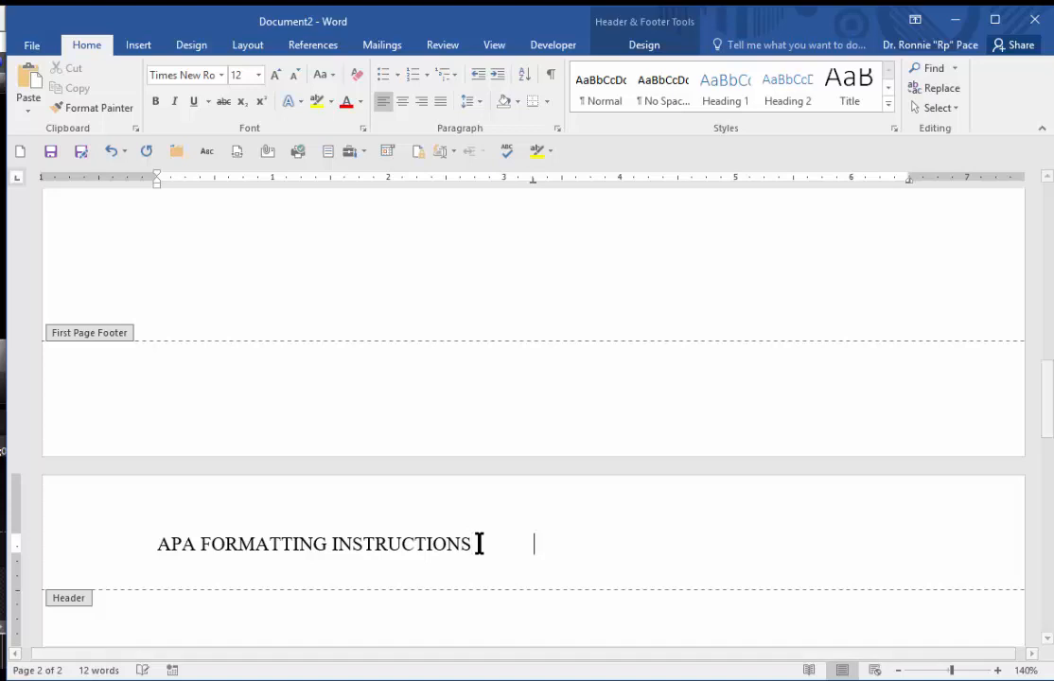
pyautogui.press('Tab')
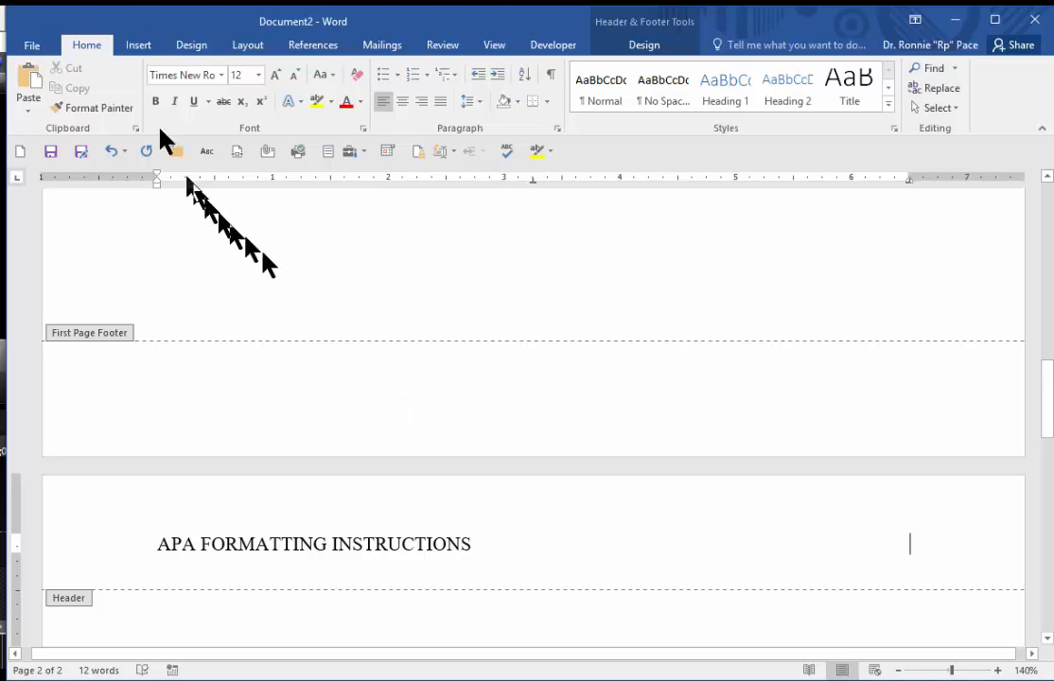
pyautogui.click(140, 47)
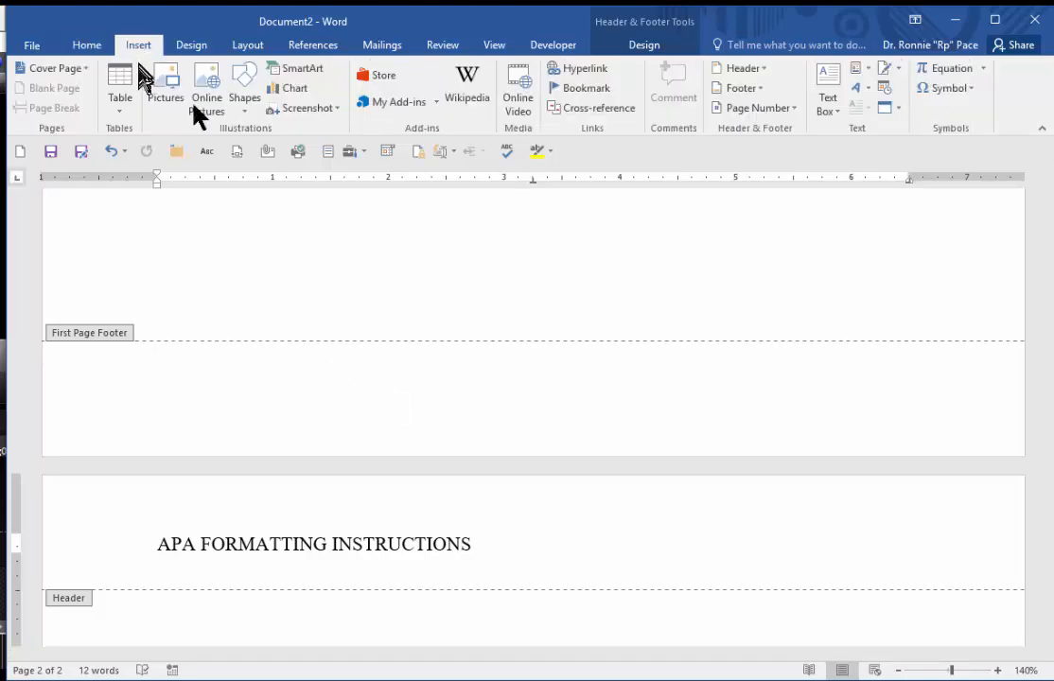
pyautogui.click(777, 117)
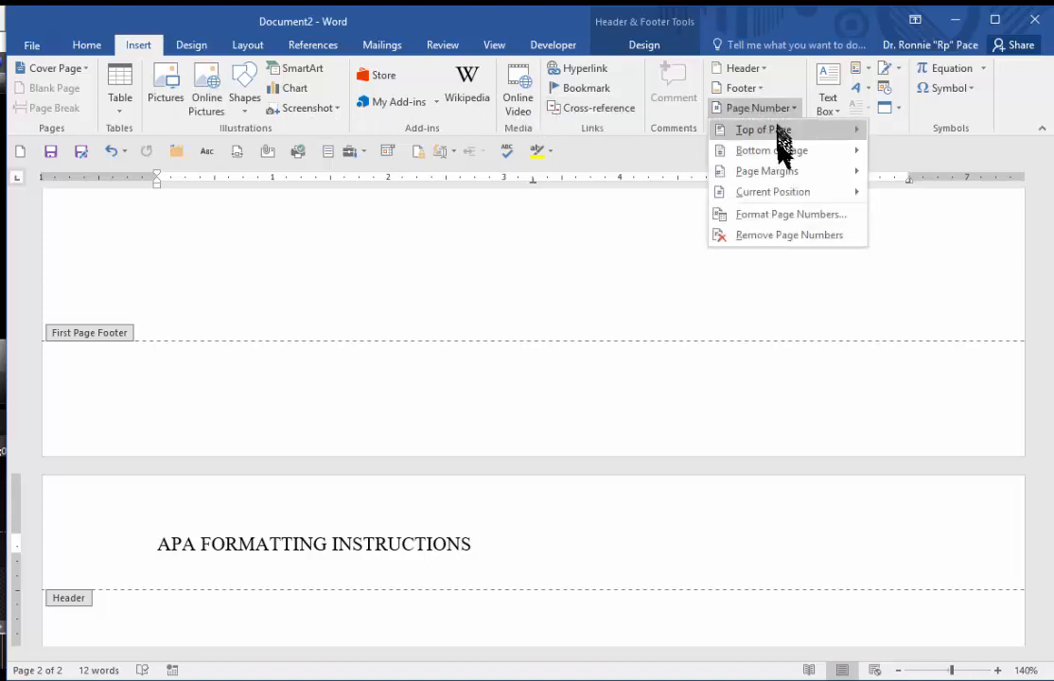
pyautogui.moveTo(790, 200)
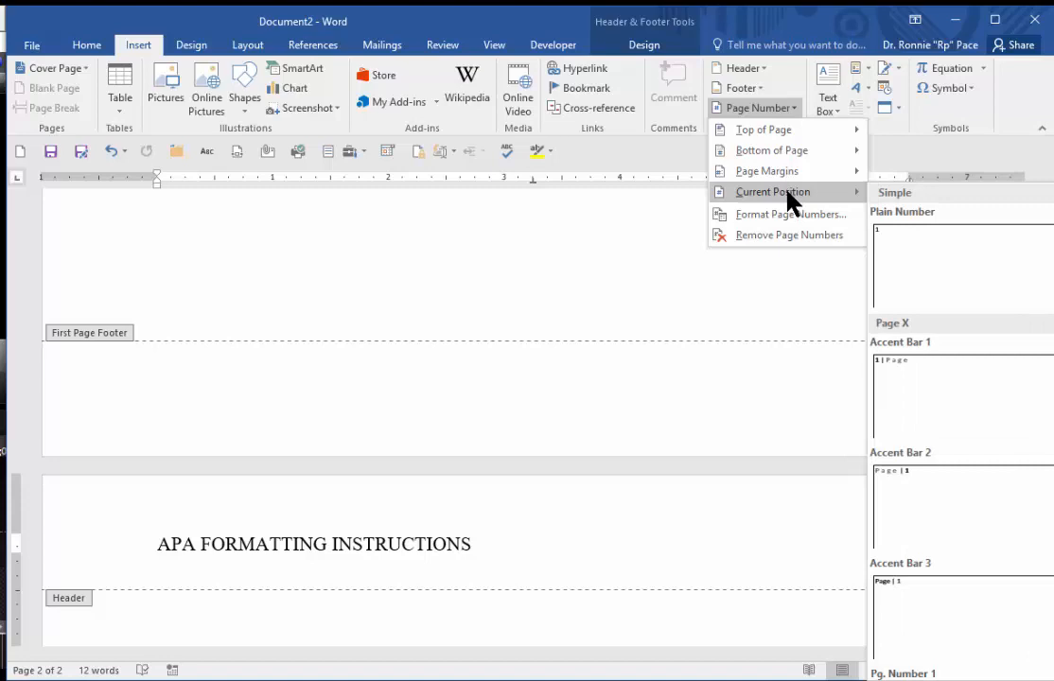
pyautogui.click(946, 253)
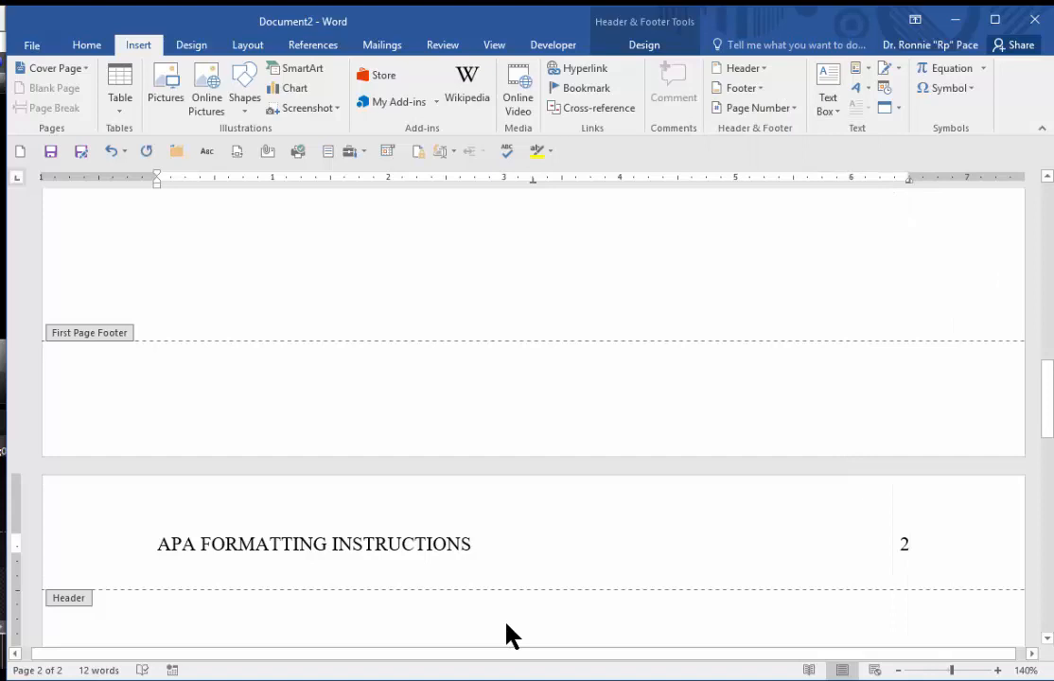
# Step: Leave the header and enter the centered title "APA Formatting Instructions for Word 2016" on the first body line of the second page
pyautogui.doubleClick(508, 632)
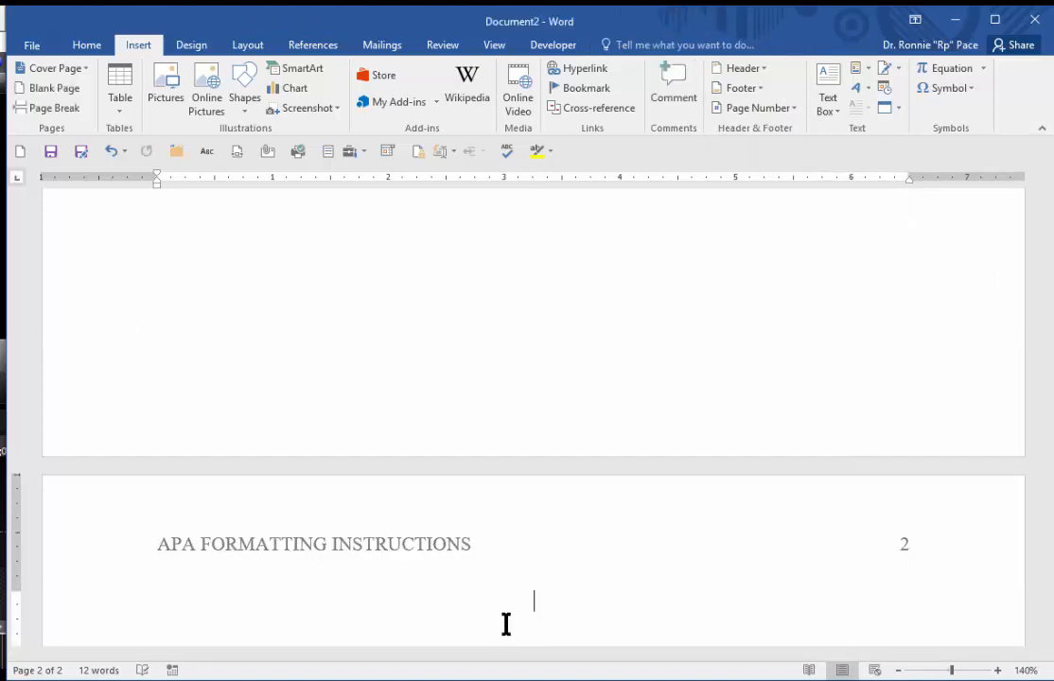
pyautogui.scroll(-3, 527, 587)
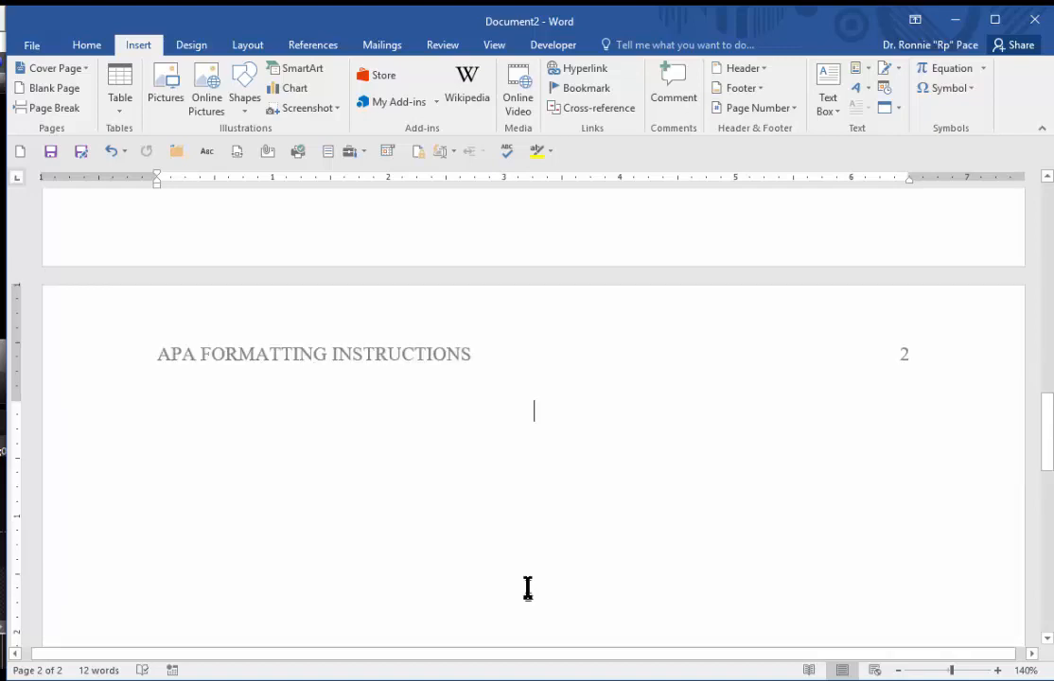
pyautogui.scroll(-3, 527, 587)
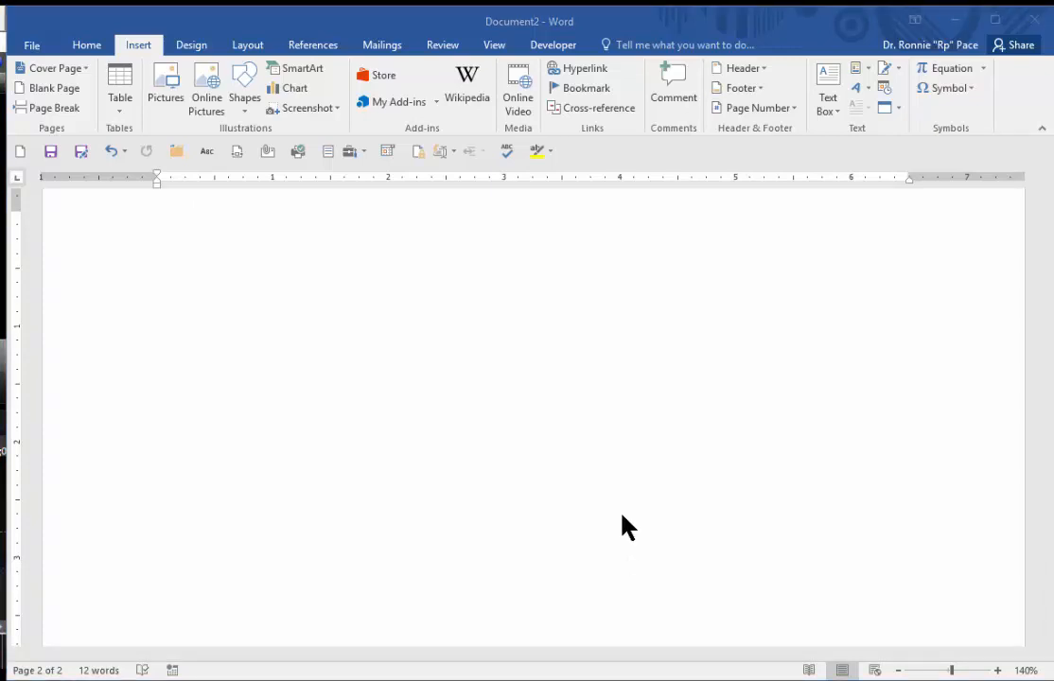
pyautogui.click(537, 226)
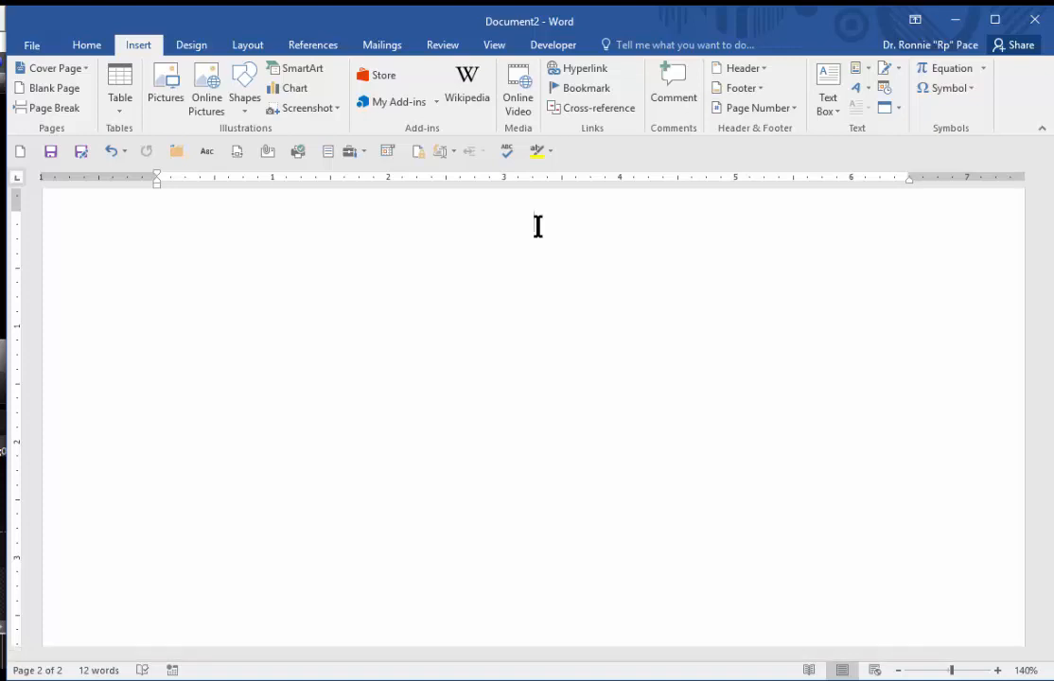
pyautogui.click(86, 45)
pyautogui.click(406, 104)
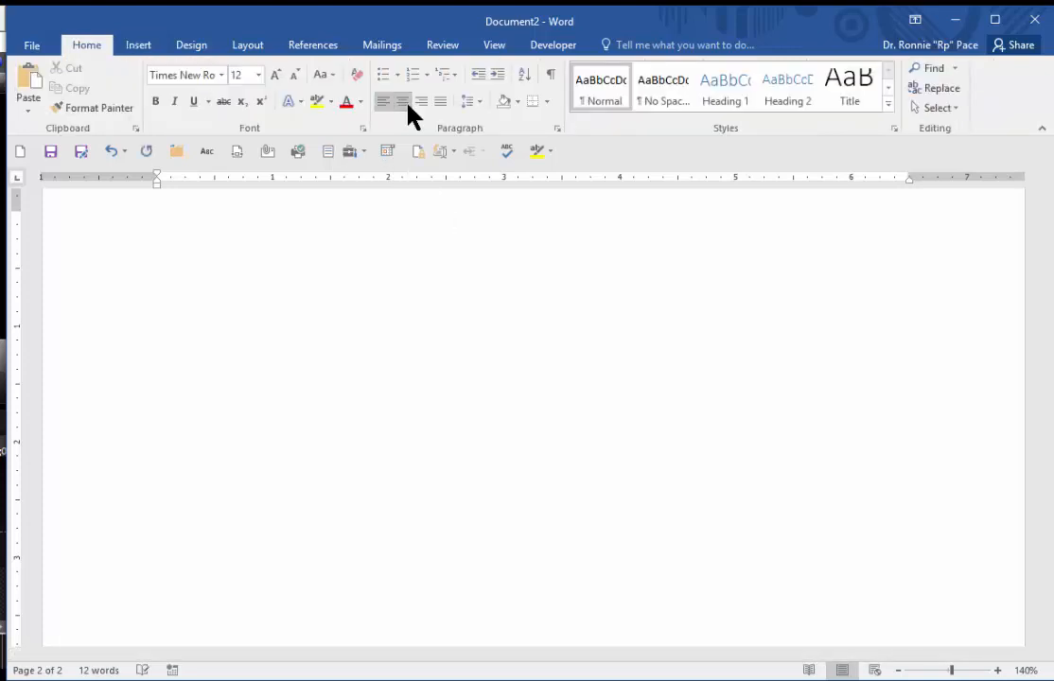
pyautogui.click(401, 110)
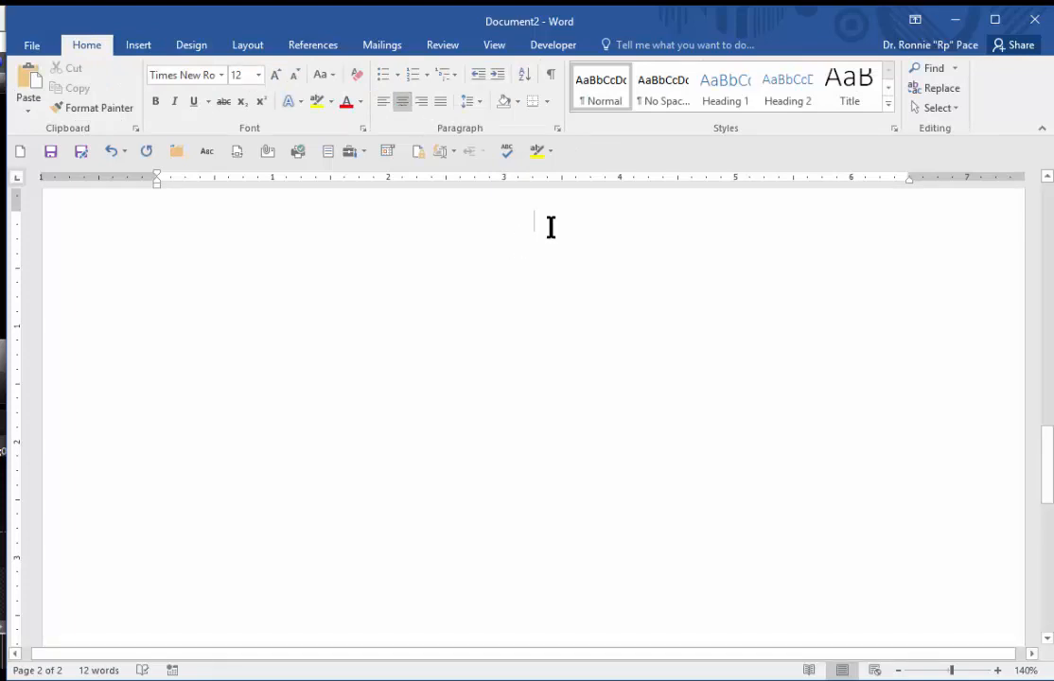
pyautogui.write('APA')
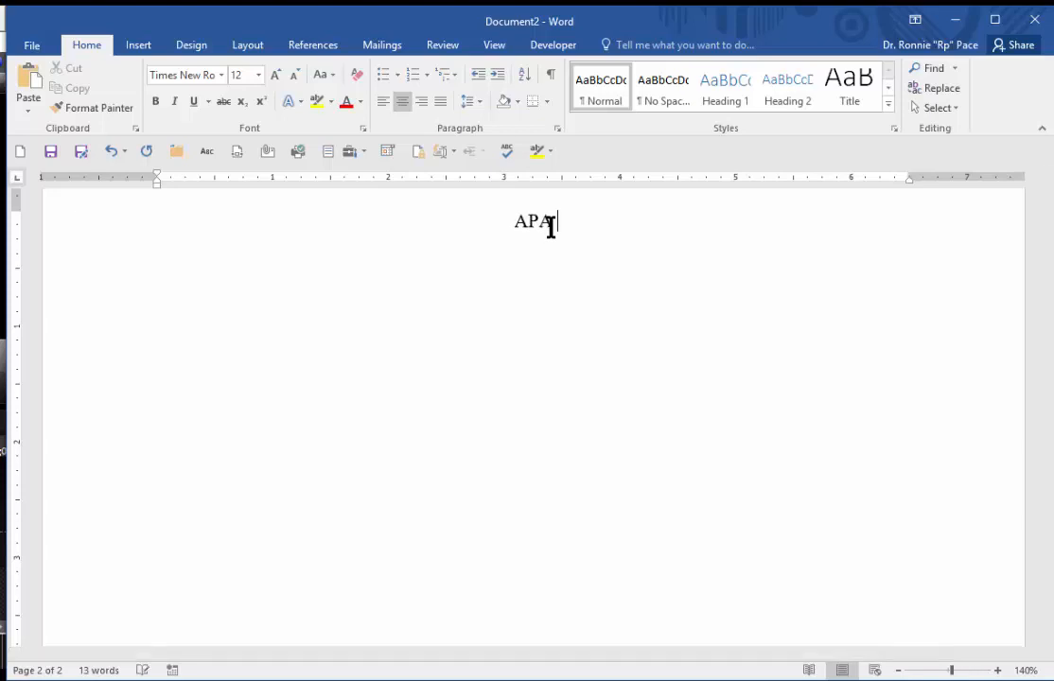
pyautogui.write(' Formatting ')
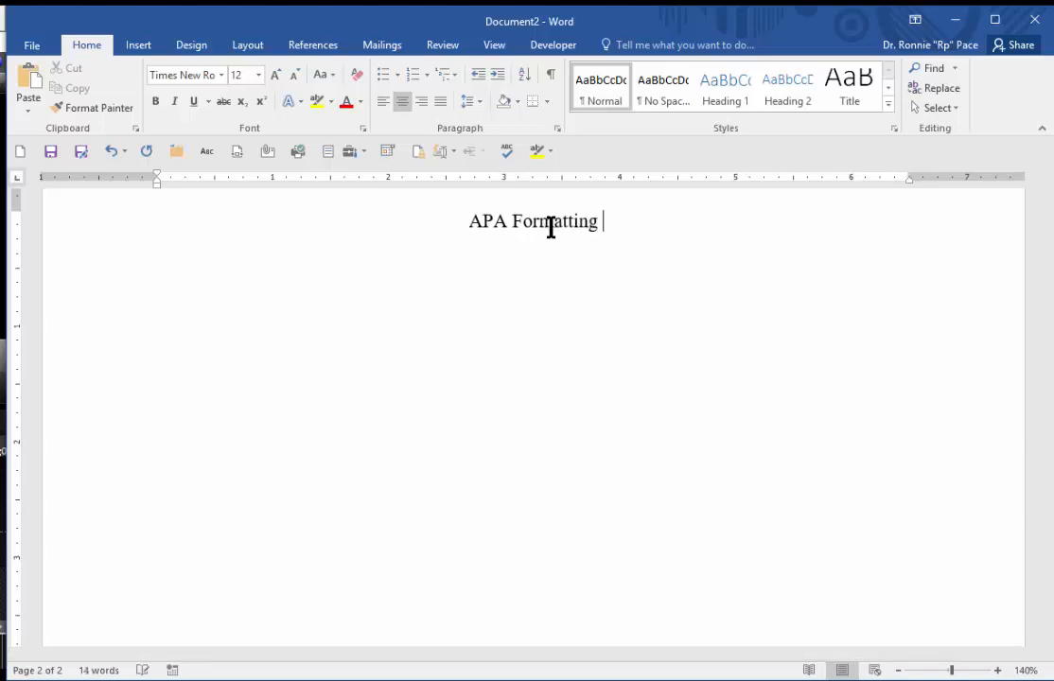
pyautogui.write('Instructions')
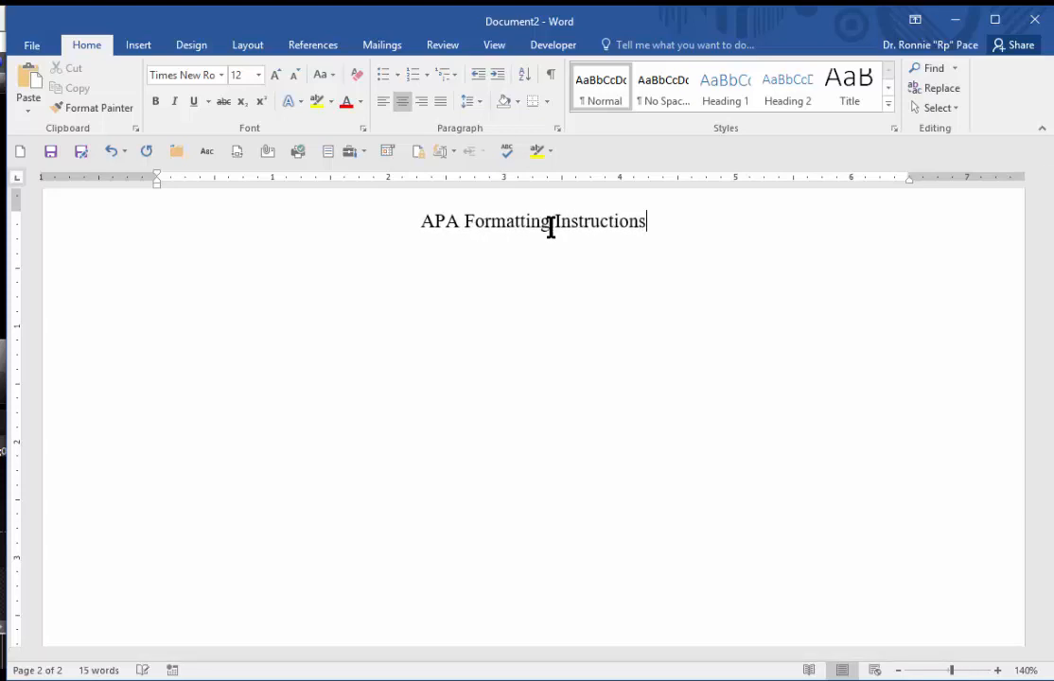
pyautogui.write(' for Wor')
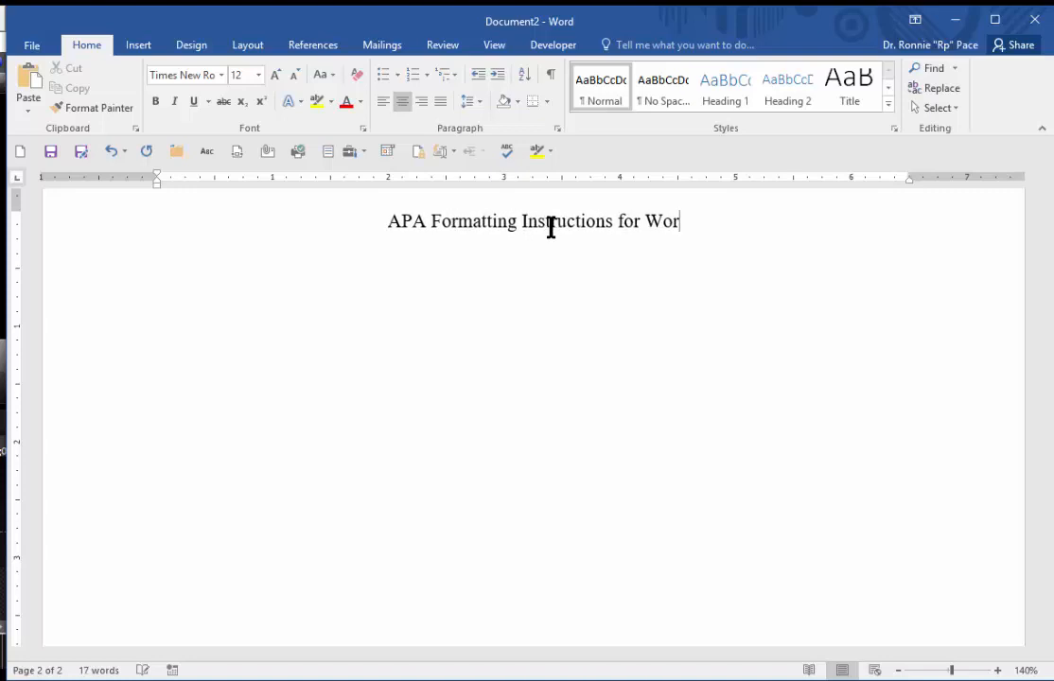
pyautogui.write('d 2016')
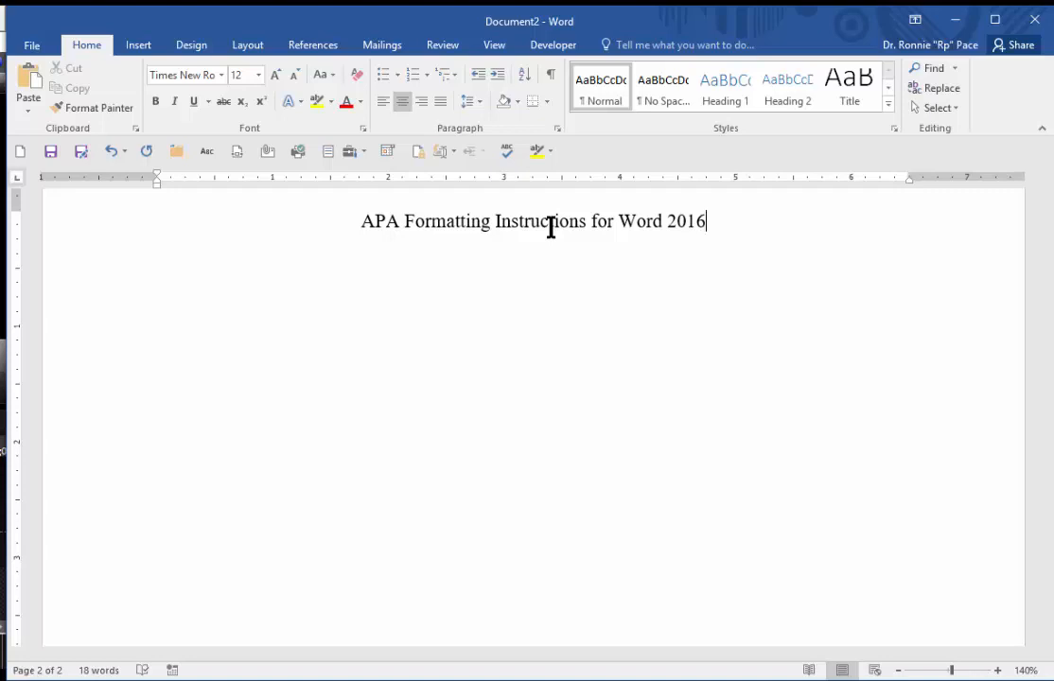
# Step: Start a left-aligned paragraph with an indented first line below the title, reading "This is the introduction to this paper."
pyautogui.press('Return')
pyautogui.press('BackSpace')
pyautogui.press('Return')
pyautogui.click(382, 104)
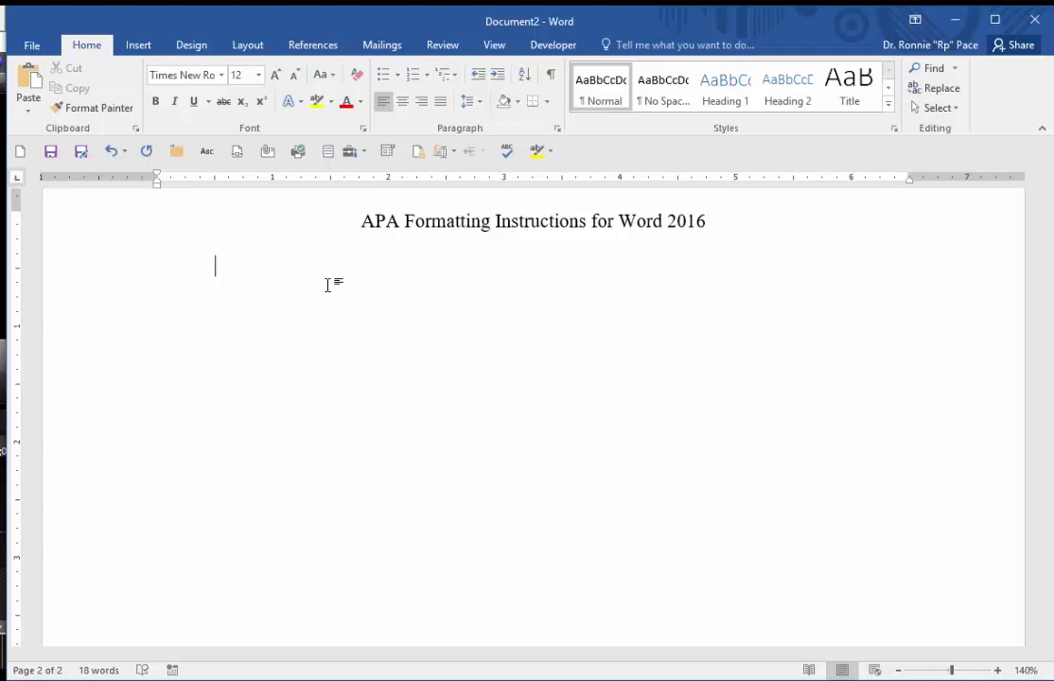
pyautogui.write('This is the intro')
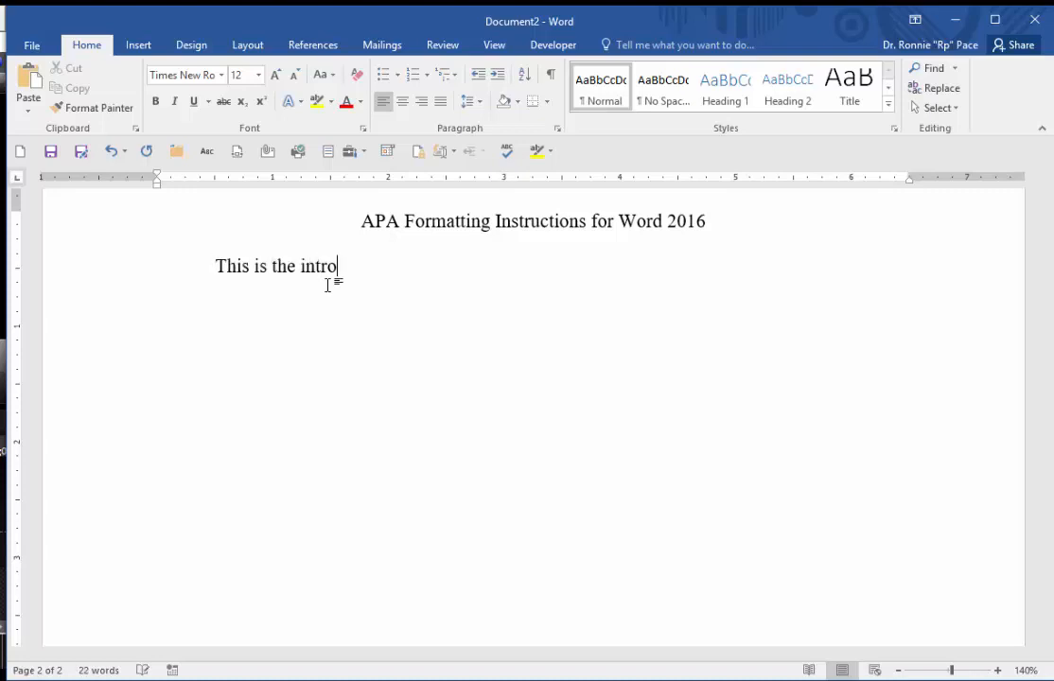
pyautogui.write('duction t')
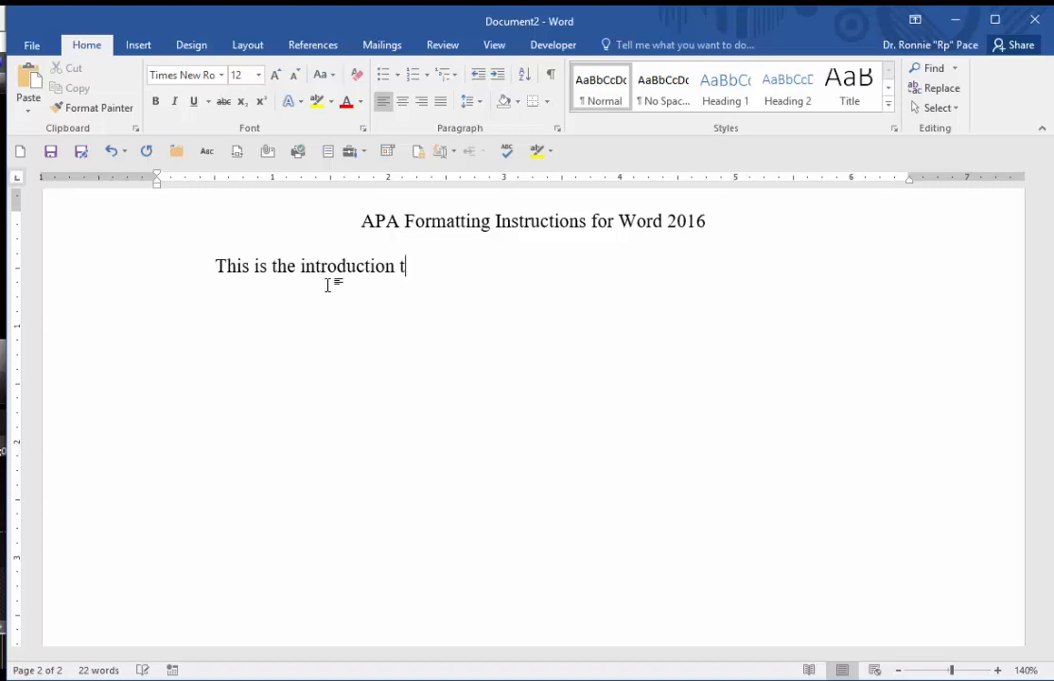
pyautogui.write('o this paper.')
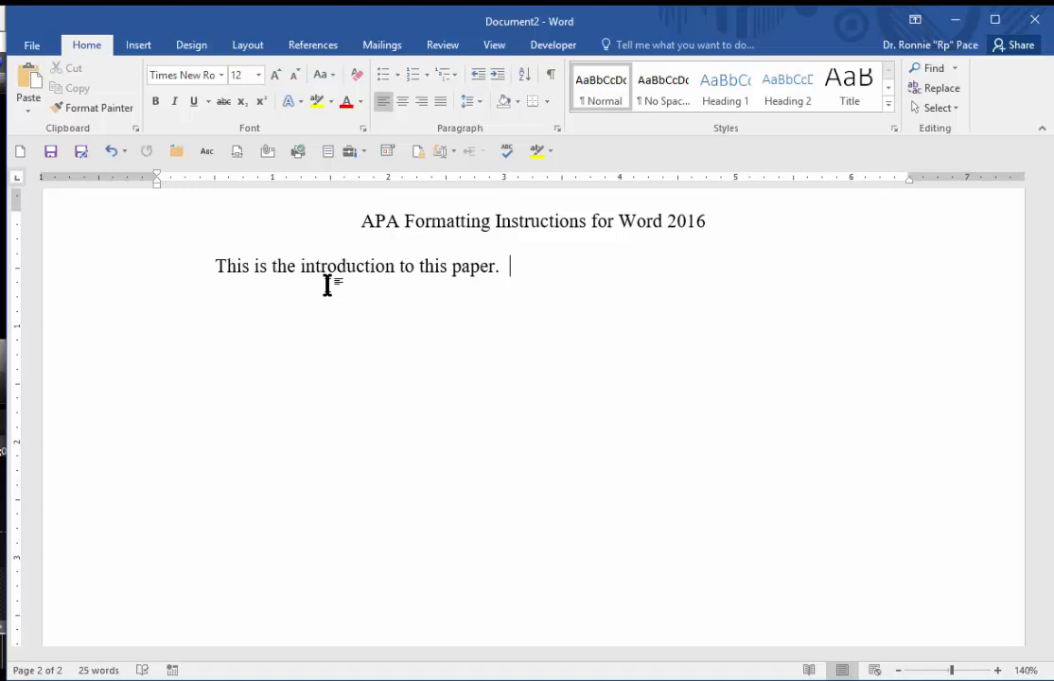
pyautogui.write('This paper')
pyautogui.press('BackSpace')
pyautogui.press('BackSpace')
pyautogui.press('BackSpace')
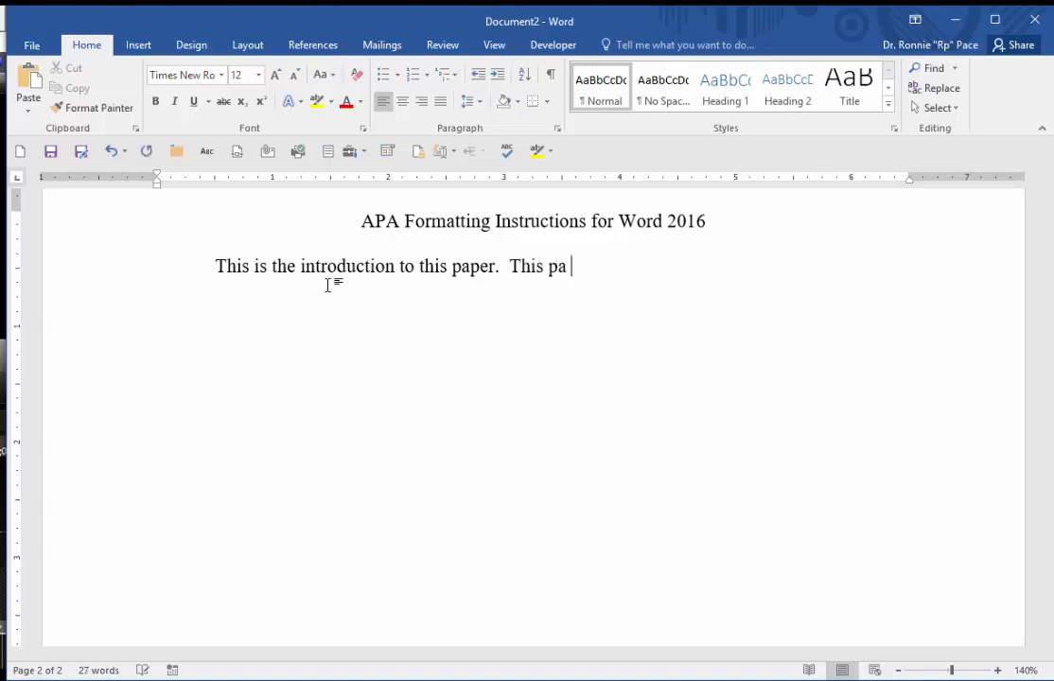
pyautogui.press('BackSpace')
pyautogui.press('BackSpace')
pyautogui.press('BackSpace')
pyautogui.press('BackSpace')
pyautogui.press('BackSpace')
pyautogui.press('BackSpace')
pyautogui.press('BackSpace')
pyautogui.press('BackSpace')
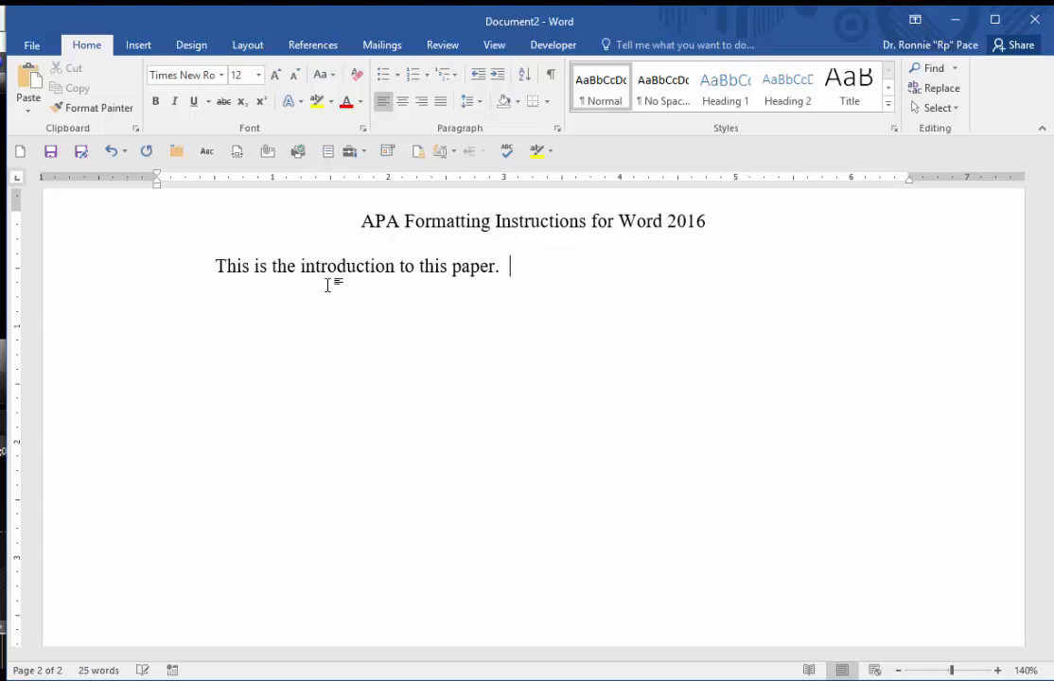
# Step: Continue the introduction from "This introduction tells the reader why you are writing this paper" through "preparing the reader for what they will be reading."
pyautogui.write('This introduction tells the reader why you are')
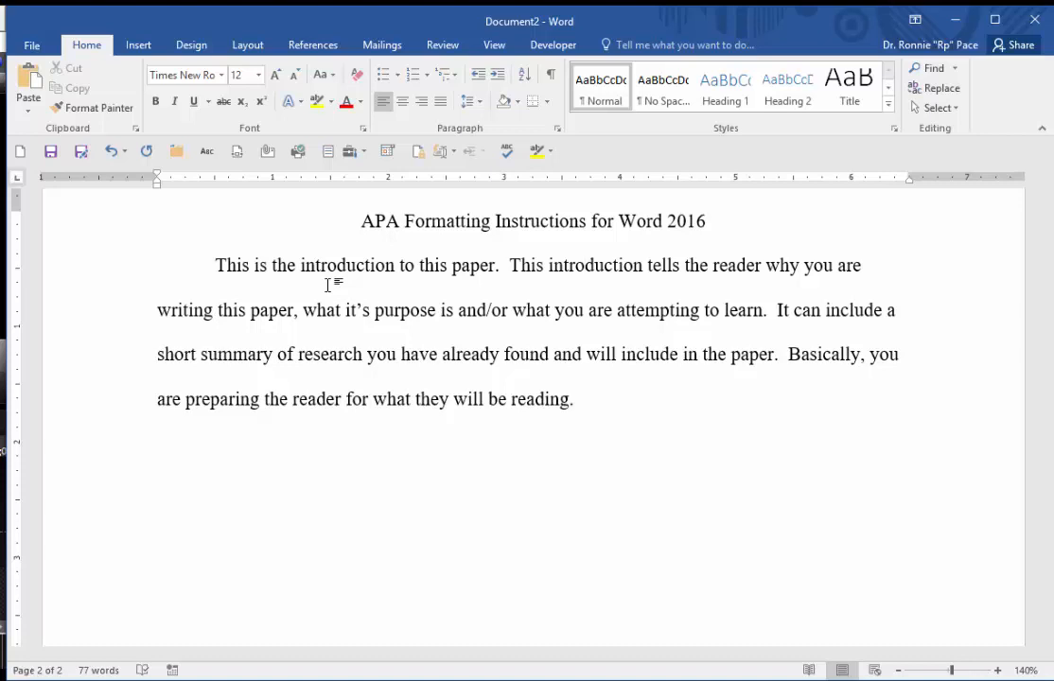
pyautogui.press('Down')
pyautogui.press('Up')
pyautogui.press('Up')
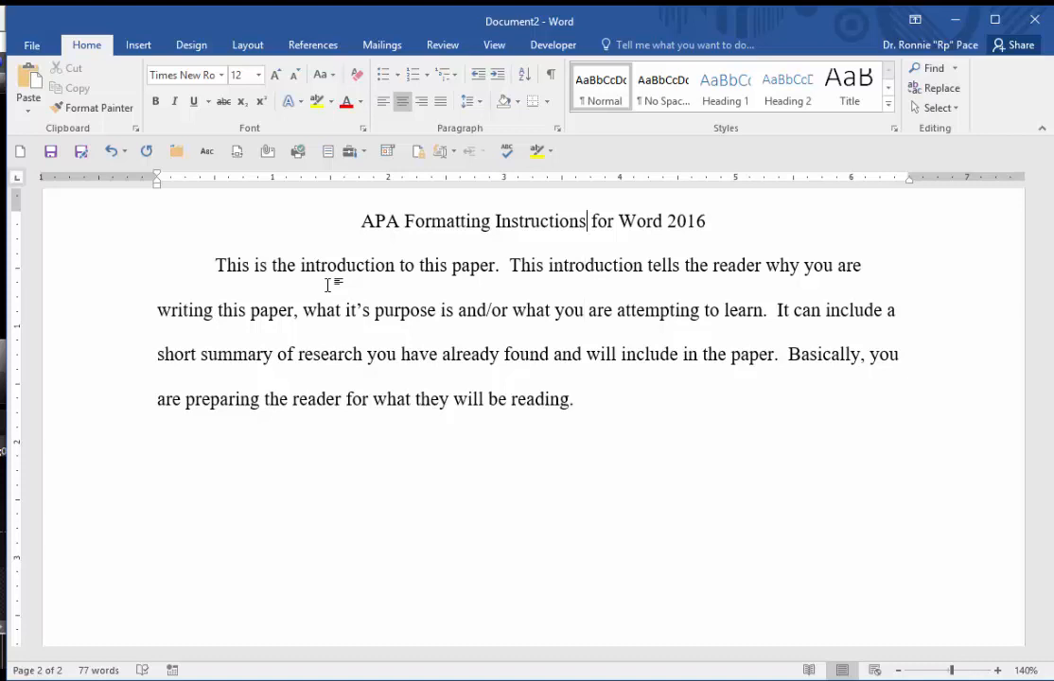
pyautogui.press('Down')
pyautogui.press('Down')
pyautogui.press('Down')
pyautogui.press('Down')
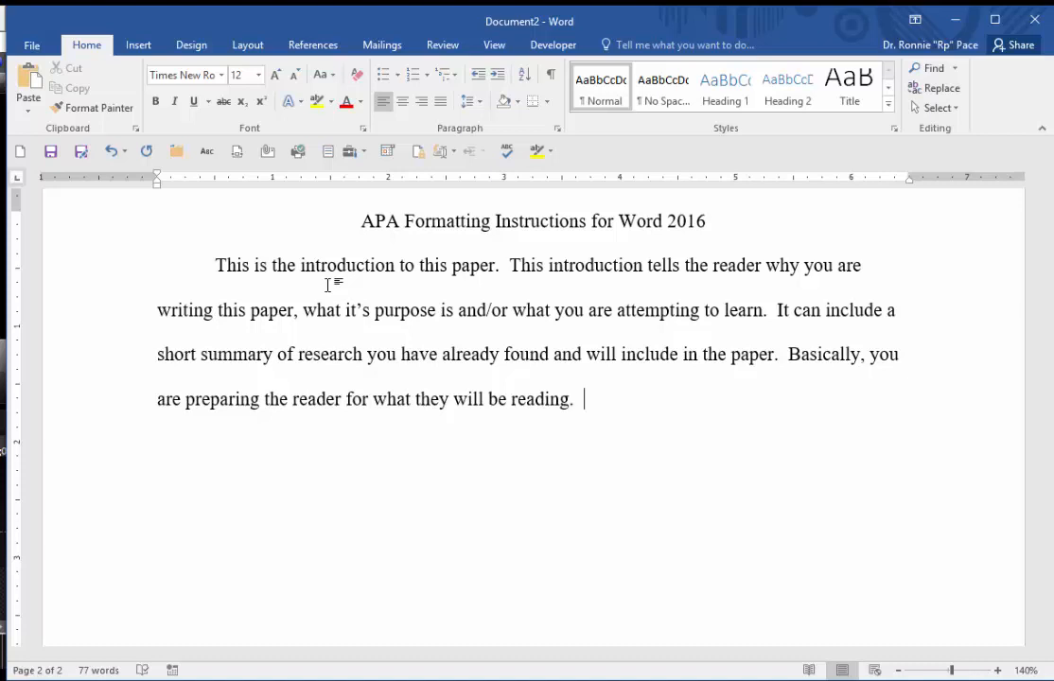
# Step: Add a centered line reading "Level I Heading" below the introduction paragraph
pyautogui.press('Return')
pyautogui.hotkey('ctrl', 'e')
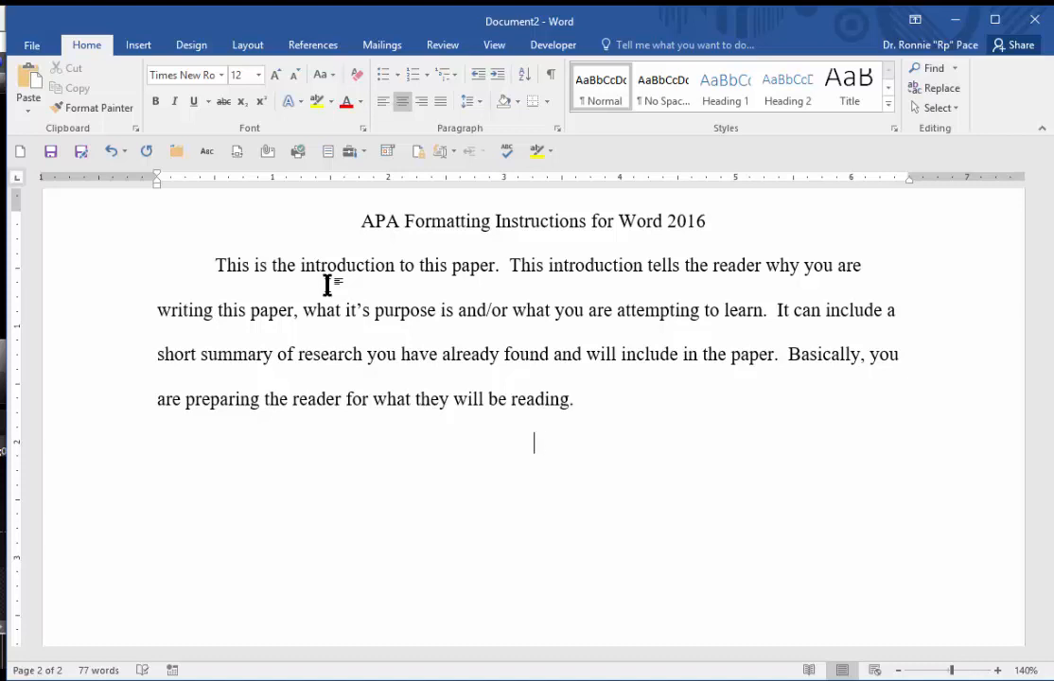
pyautogui.write('Level I Heading')
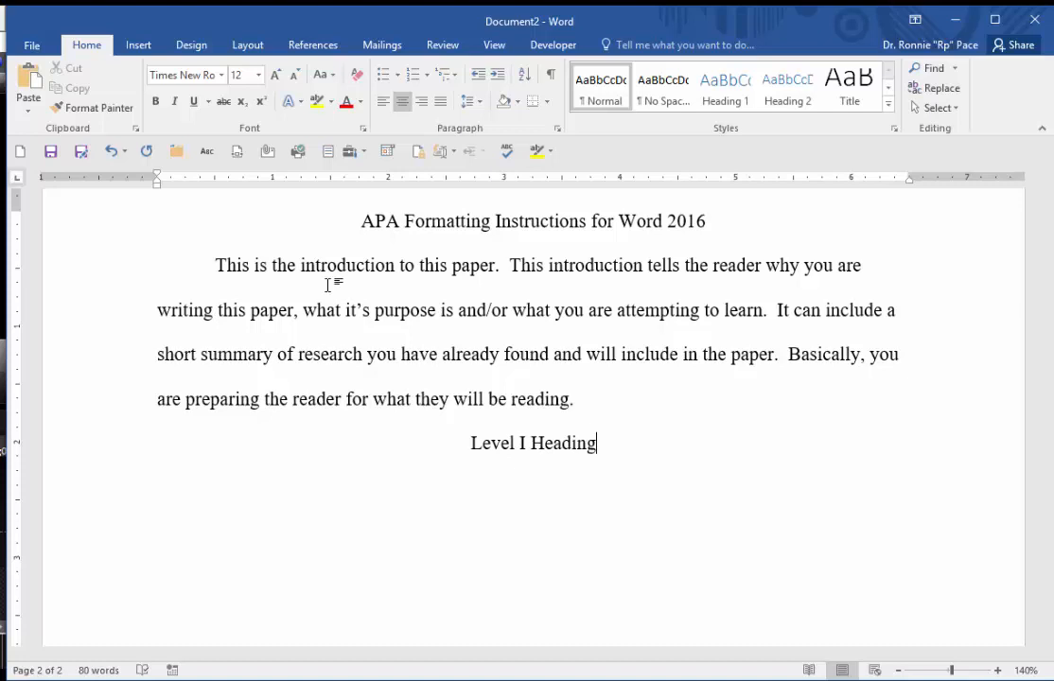
pyautogui.press('BackSpace')
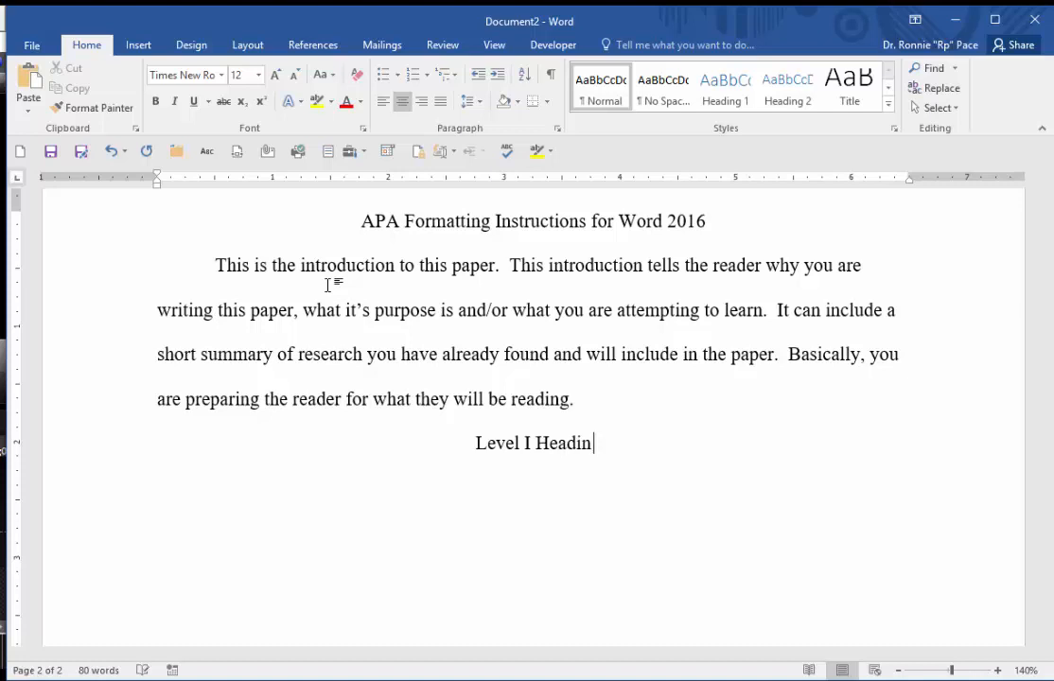
pyautogui.press('BackSpace')
pyautogui.press('BackSpace')
pyautogui.press('BackSpace')
pyautogui.press('BackSpace')
pyautogui.press('BackSpace')
pyautogui.press('BackSpace')
pyautogui.press('BackSpace')
pyautogui.press('BackSpace')
pyautogui.press('BackSpace')
pyautogui.press('BackSpace')
pyautogui.press('BackSpace')
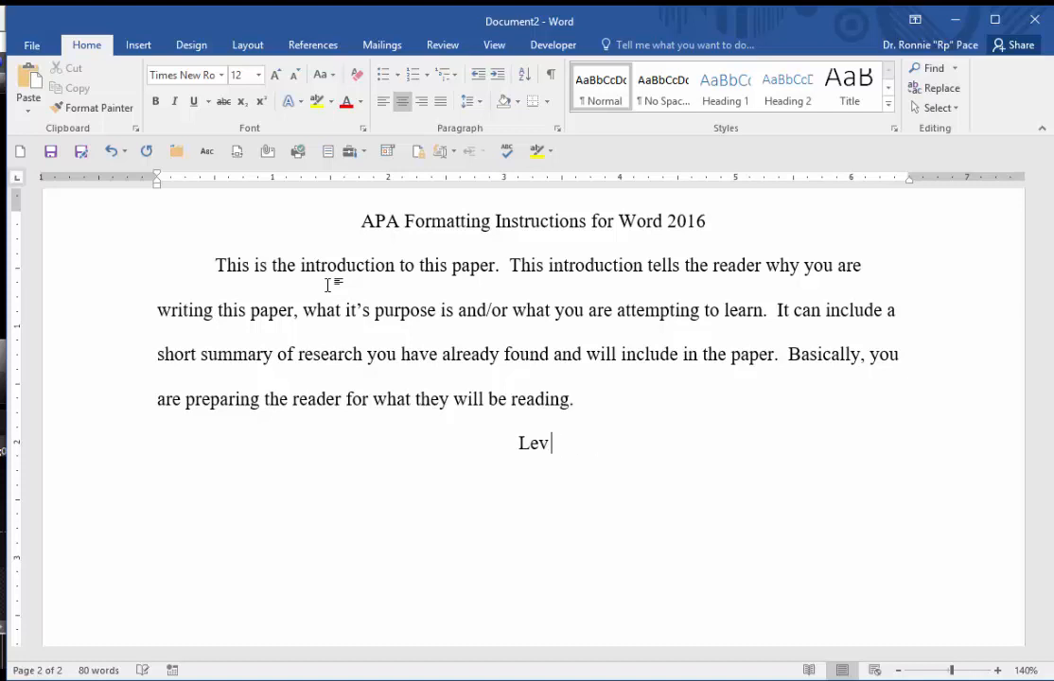
pyautogui.press('BackSpace')
pyautogui.press('BackSpace')
pyautogui.press('BackSpace')
pyautogui.write('Level I Heading')
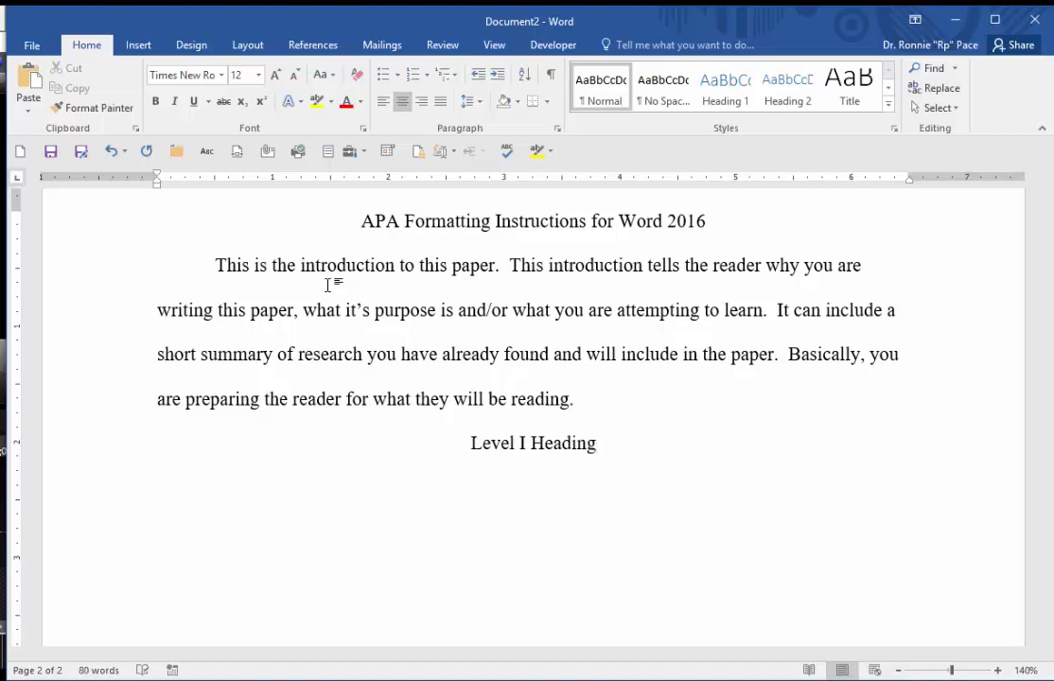
# Step: Make the "Level I Heading" text bold
pyautogui.hotkey('ctrl', 'shift', 'Left')
pyautogui.hotkey('ctrl', 'shift', 'Left')
pyautogui.hotkey('ctrl', 'shift', 'Left')
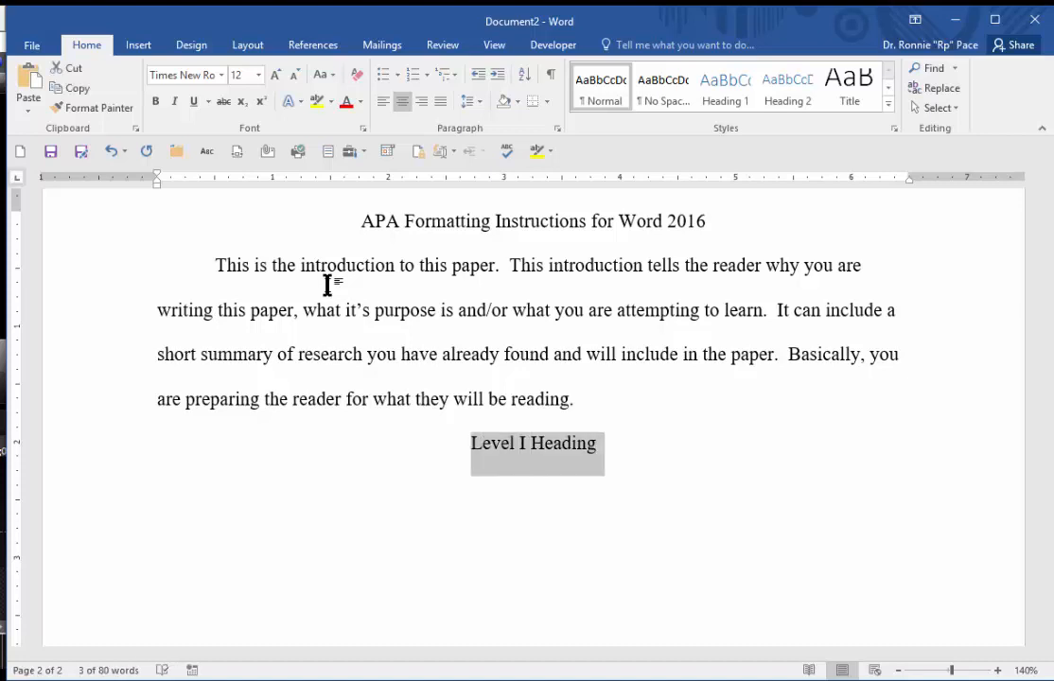
pyautogui.hotkey('ctrl', 'b')
# Step: Start a non-bold, left-aligned line below the Level I heading and indent its beginning
pyautogui.press('End')
pyautogui.press('Return')
pyautogui.hotkey('ctrl', 'b')
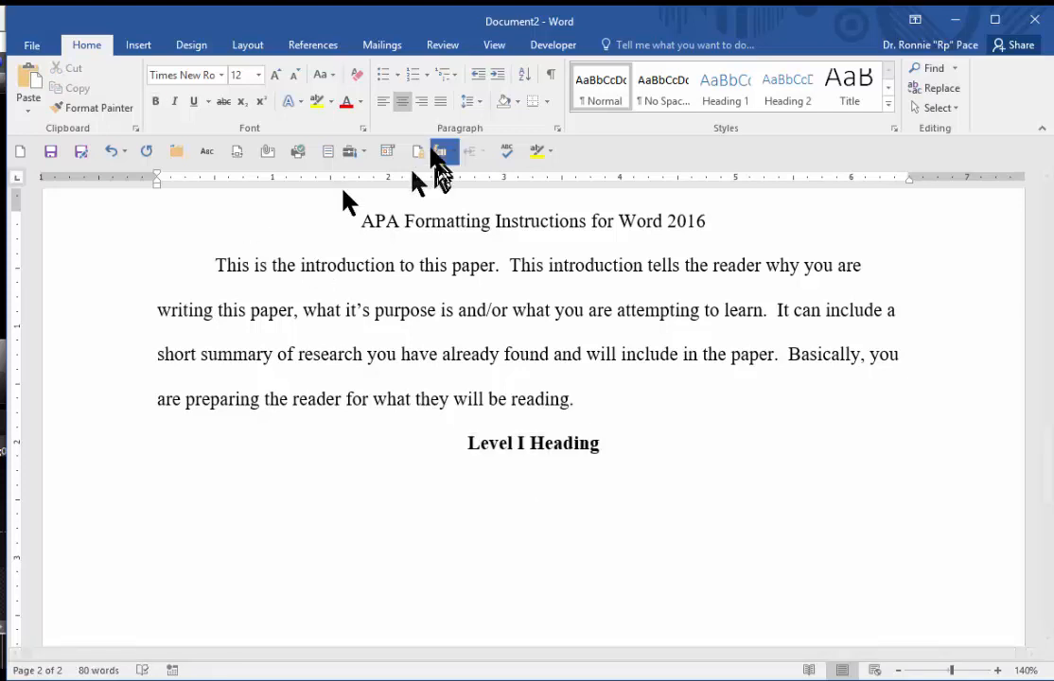
pyautogui.click(383, 101)
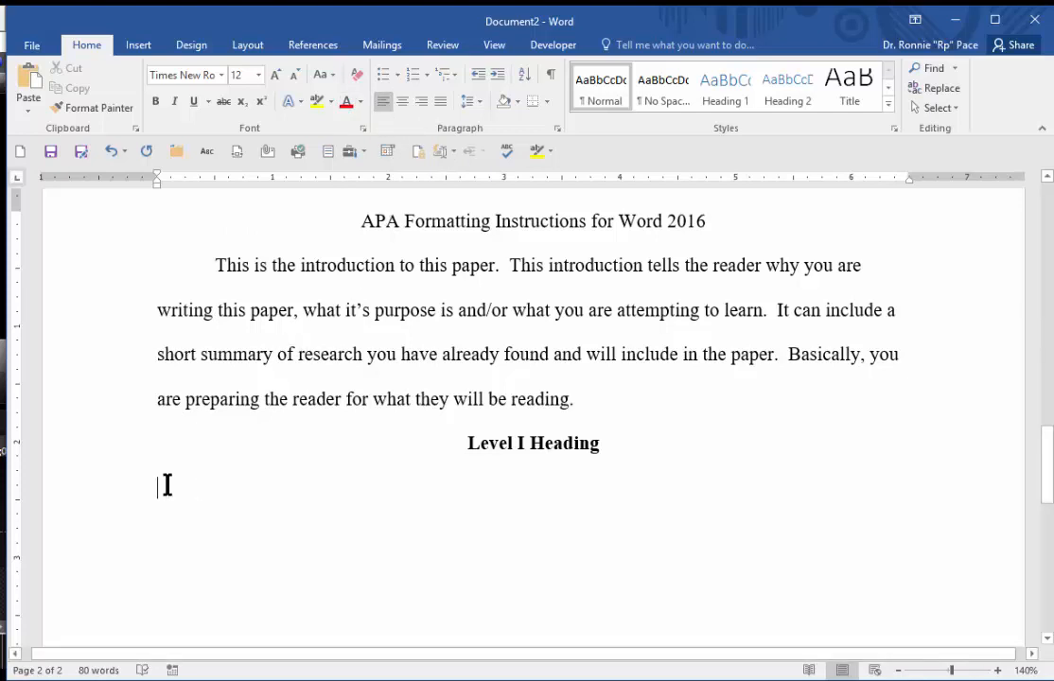
pyautogui.press('Tab')
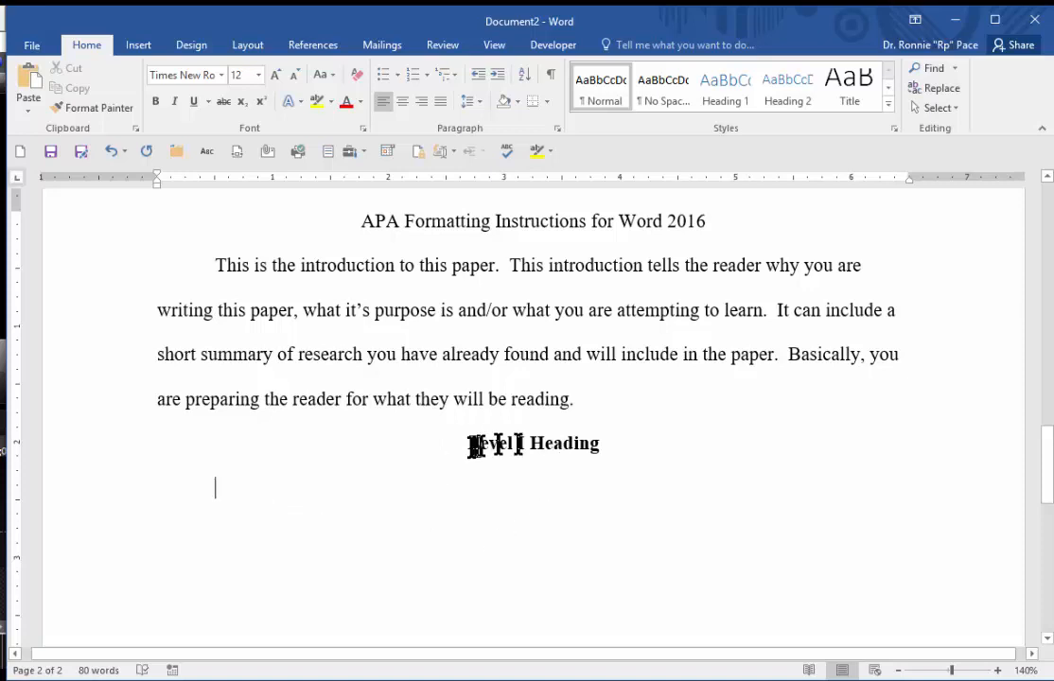
# Step: Delete the bold "Level I Heading" text below the introduction along with its extra line
pyautogui.moveTo(467, 446); pyautogui.dragTo(600, 448)
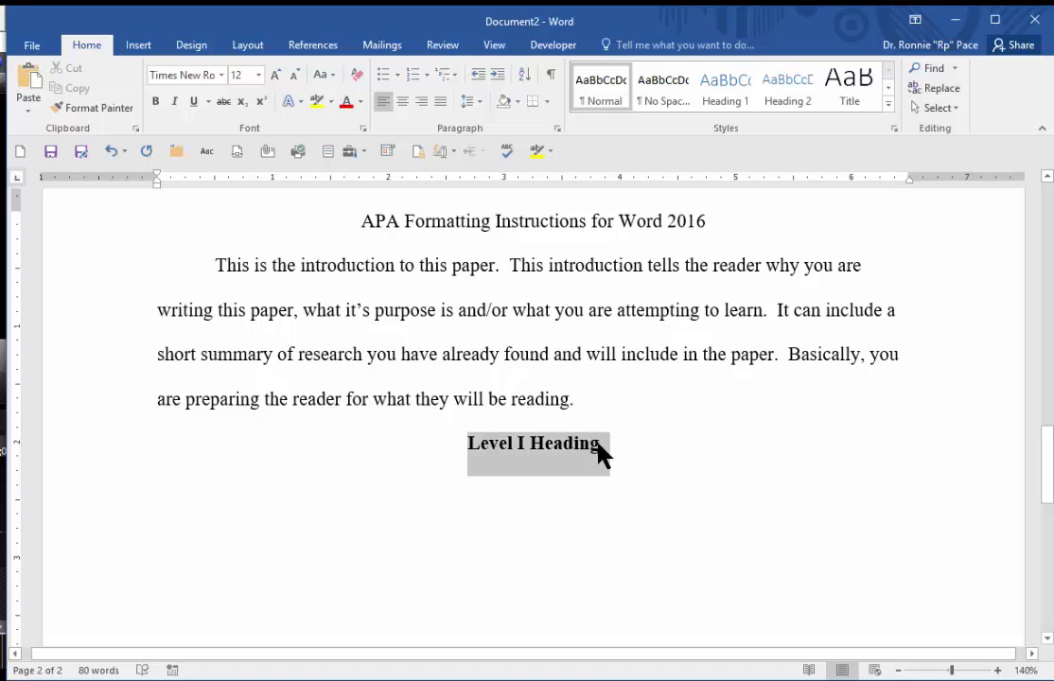
pyautogui.press('Delete')
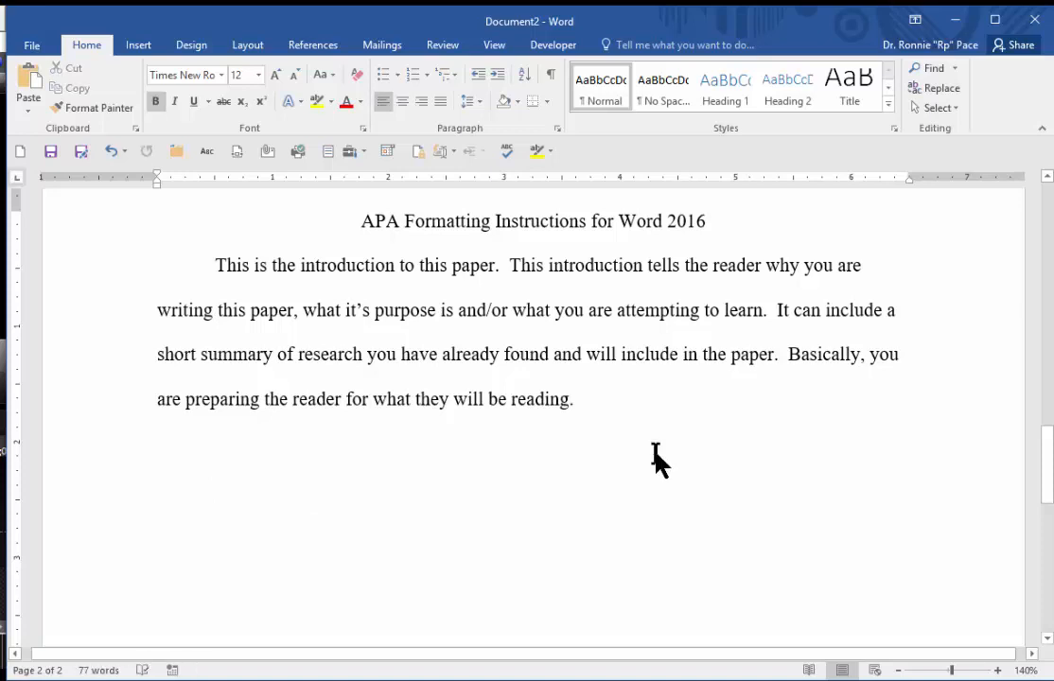
pyautogui.press('BackSpace')
# Step: Add a left-aligned line reading "Level II Heading" below the introduction paragraph
pyautogui.press('Return')
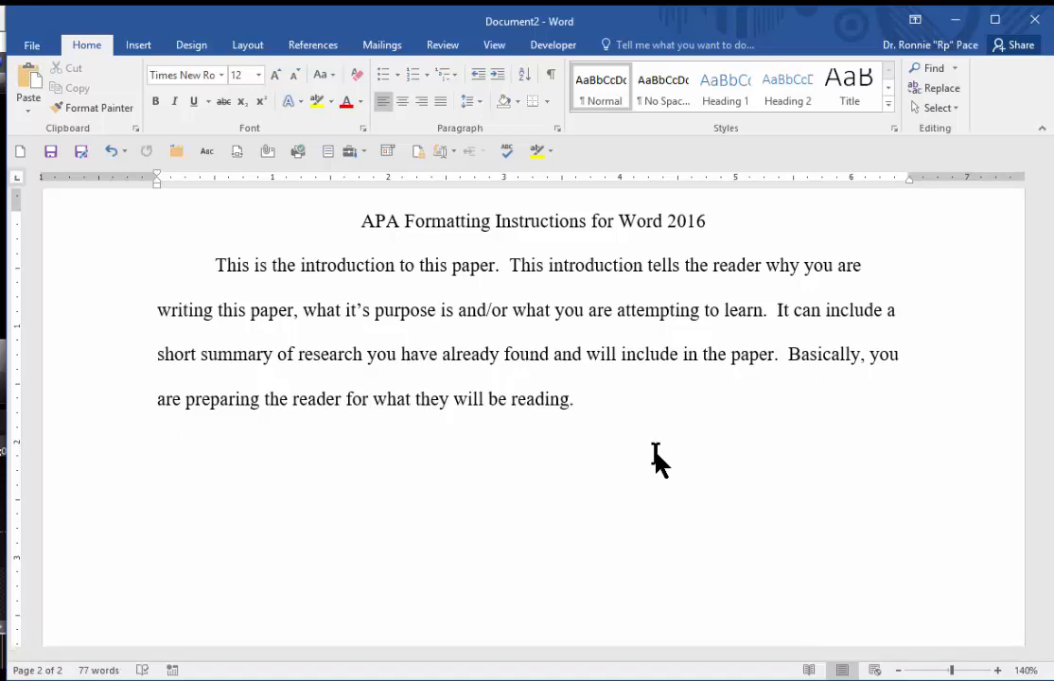
pyautogui.write('Level II he')
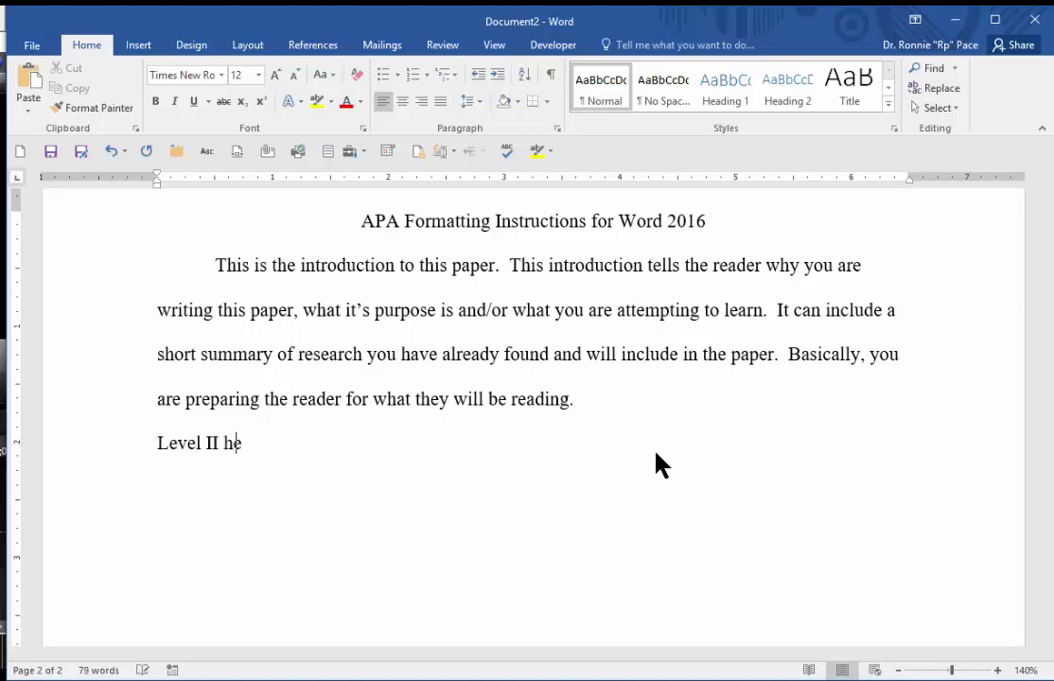
pyautogui.press('BackSpace')
pyautogui.press('BackSpace')
pyautogui.write('Heading')
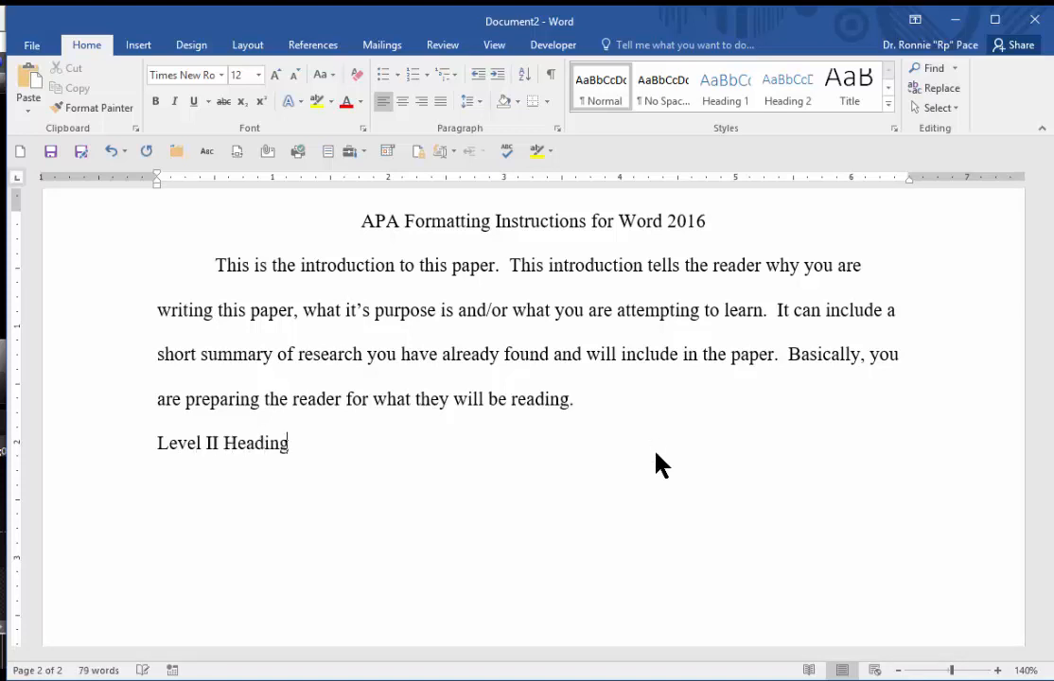
# Step: Make the "Level II Heading" text bold
pyautogui.hotkey('ctrl', 'shift', 'Left')
pyautogui.hotkey('ctrl', 'shift', 'Left')
pyautogui.hotkey('ctrl', 'shift', 'Left')
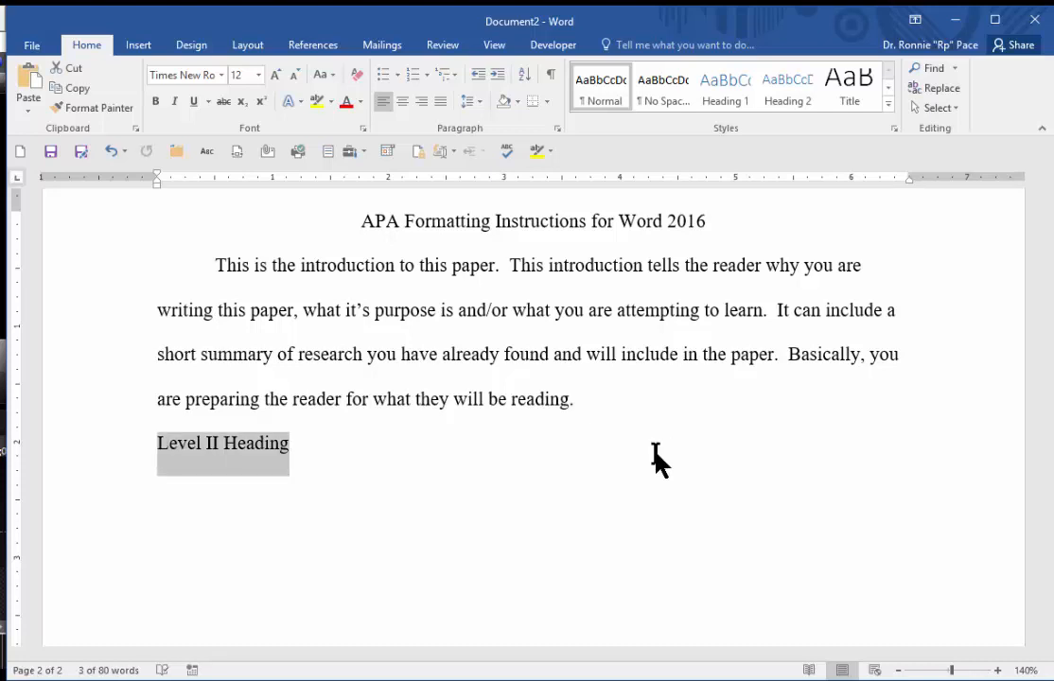
pyautogui.hotkey('ctrl', 'b')
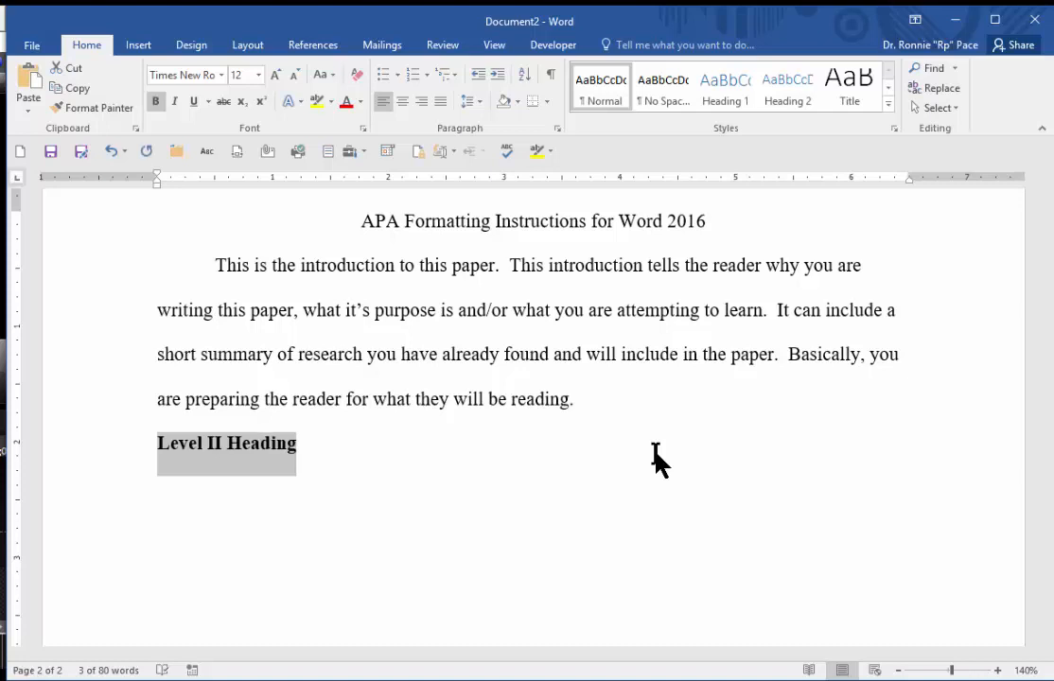
# Step: Below the Level II heading, write a non-bold, indented paragraph from "This is the section where you will begin your paper." to "place a page break again."
pyautogui.press('End')
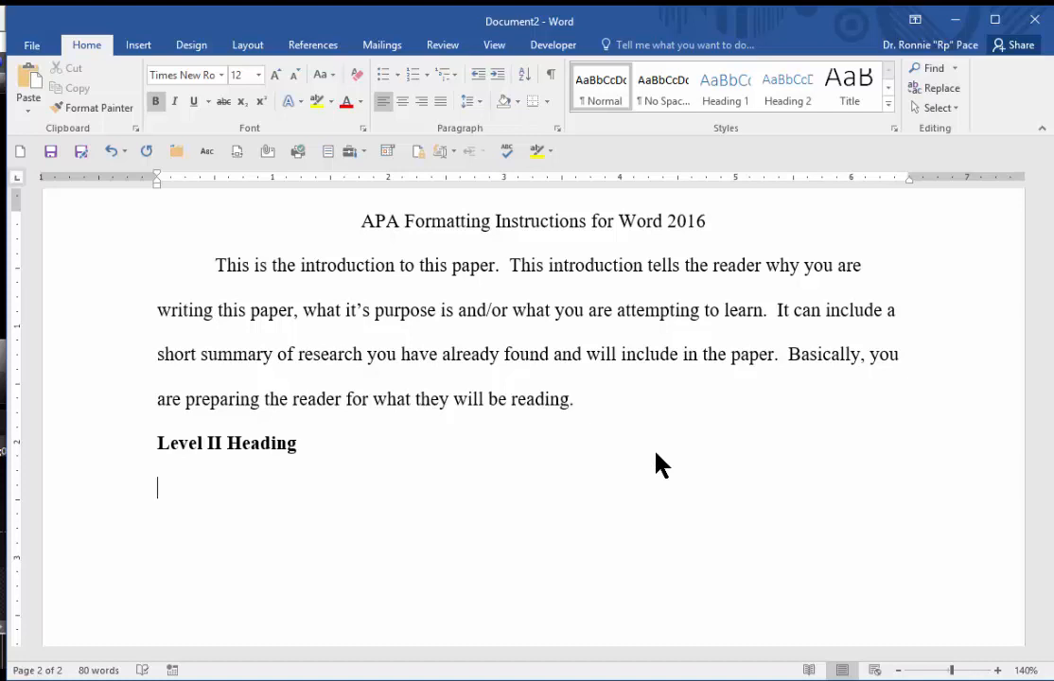
pyautogui.hotkey('ctrl', 'b')
pyautogui.press('Tab')
pyautogui.write('This is the section where you will begin your paper.  After you are finished writing all of your text within your paper,')
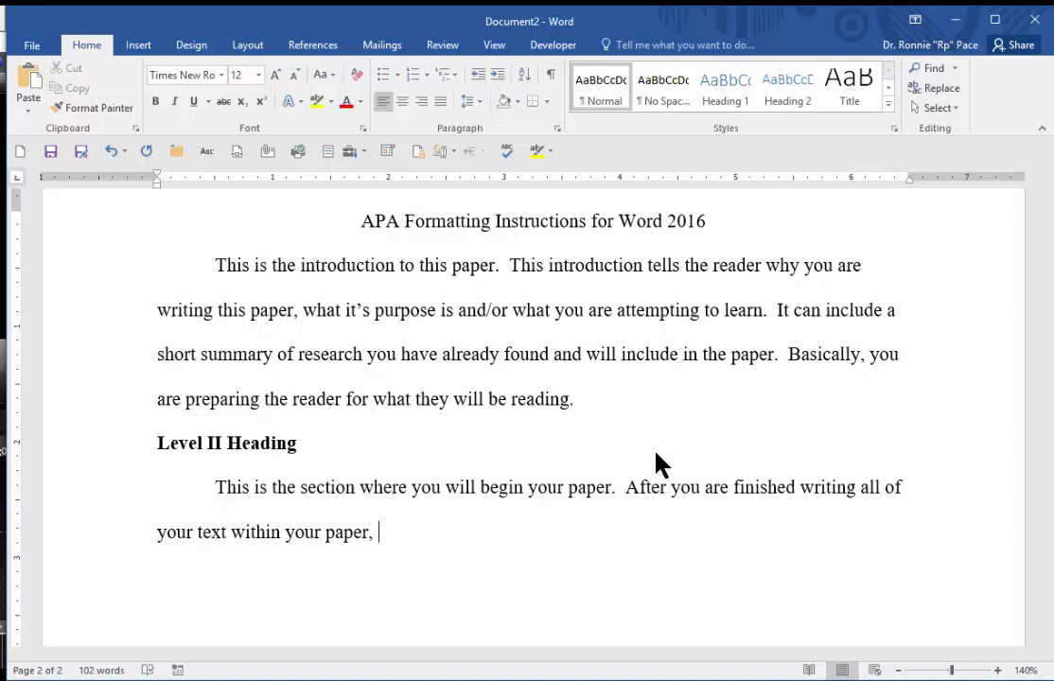
pyautogui.write('click Enter t')
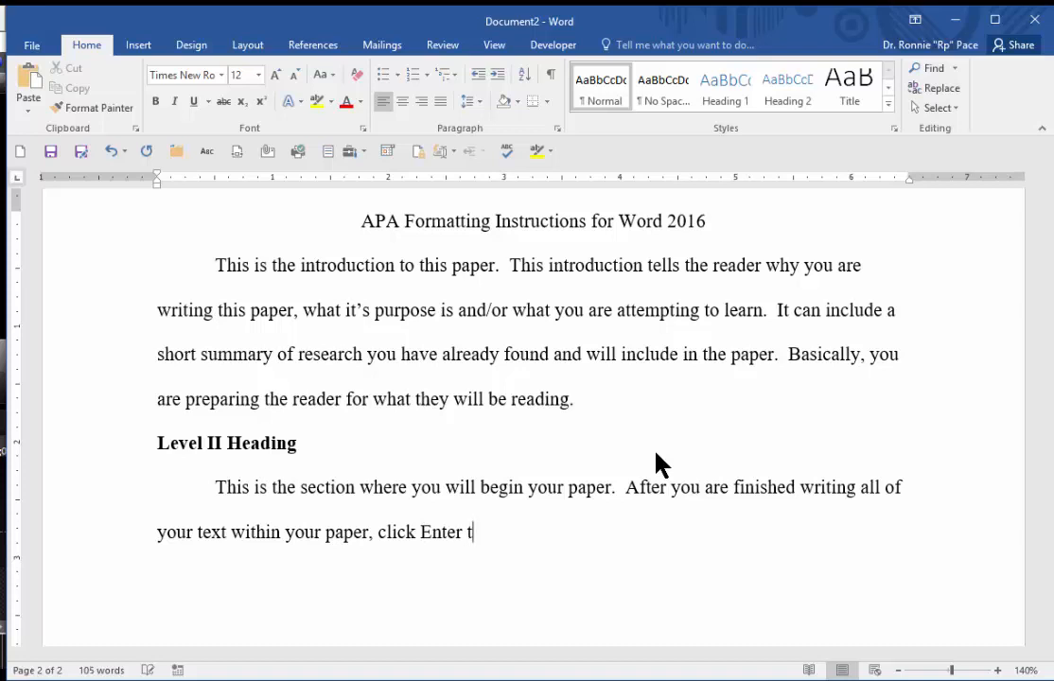
pyautogui.write('wice, and')
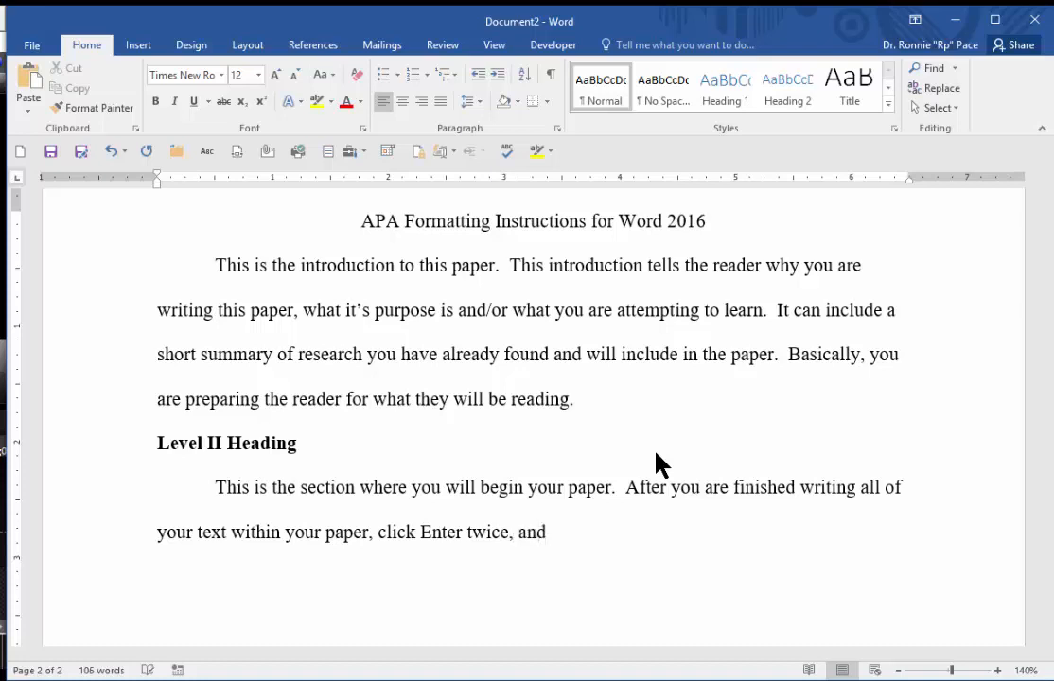
pyautogui.write(' place a page')
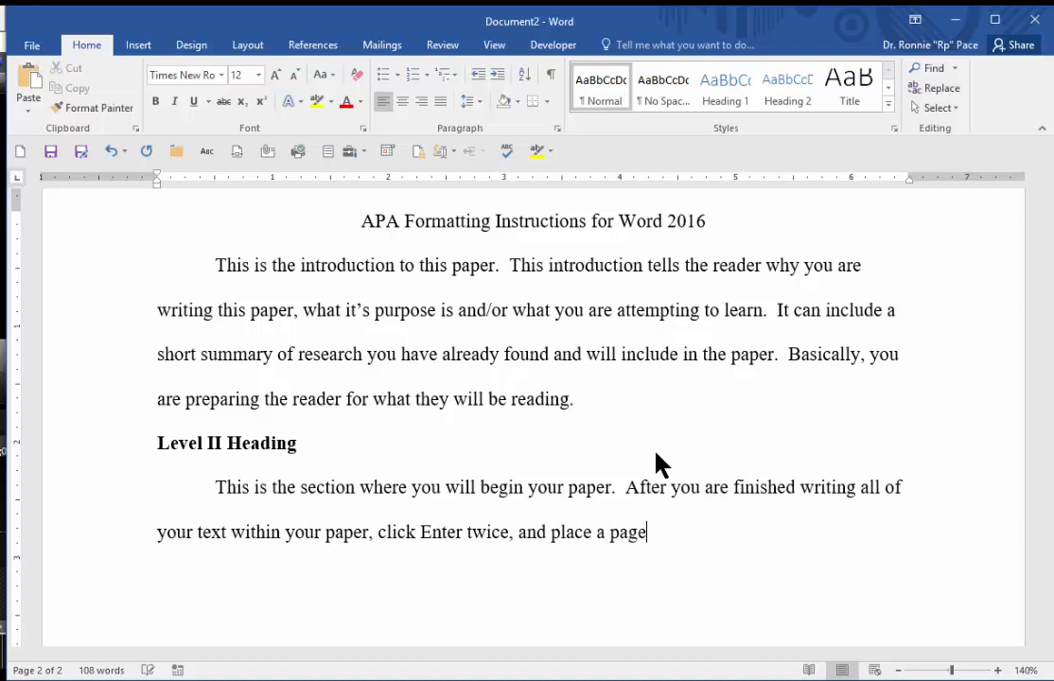
pyautogui.write(' break again.')
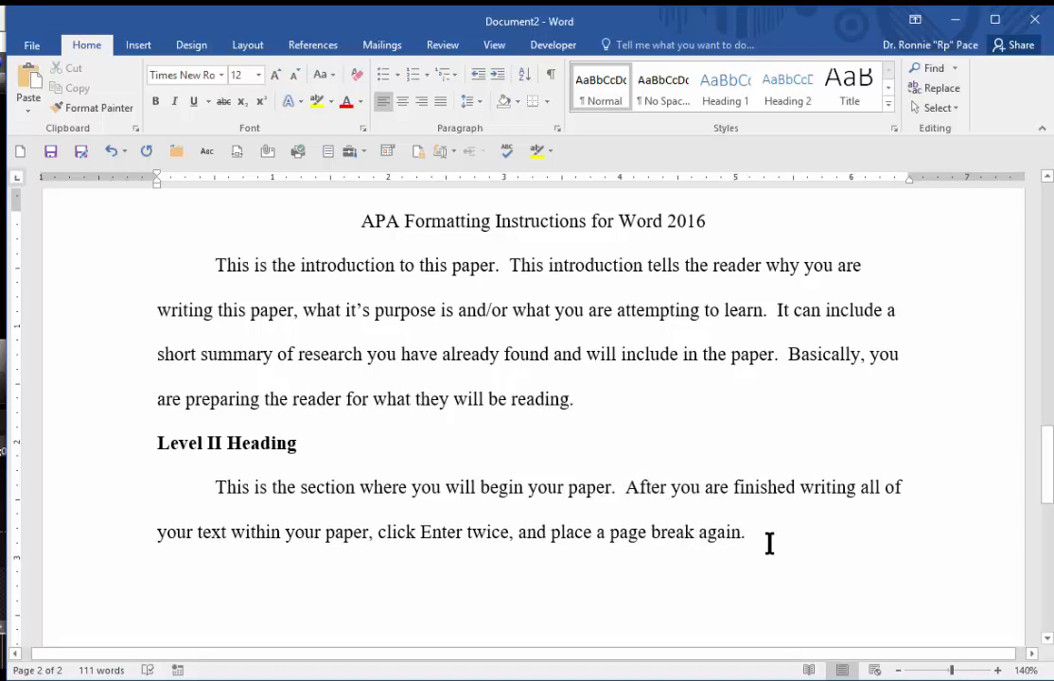
# Step: Leave a blank line after the Level II paragraph and insert a page break to start page 3
pyautogui.press('Return')
pyautogui.click(137, 49)
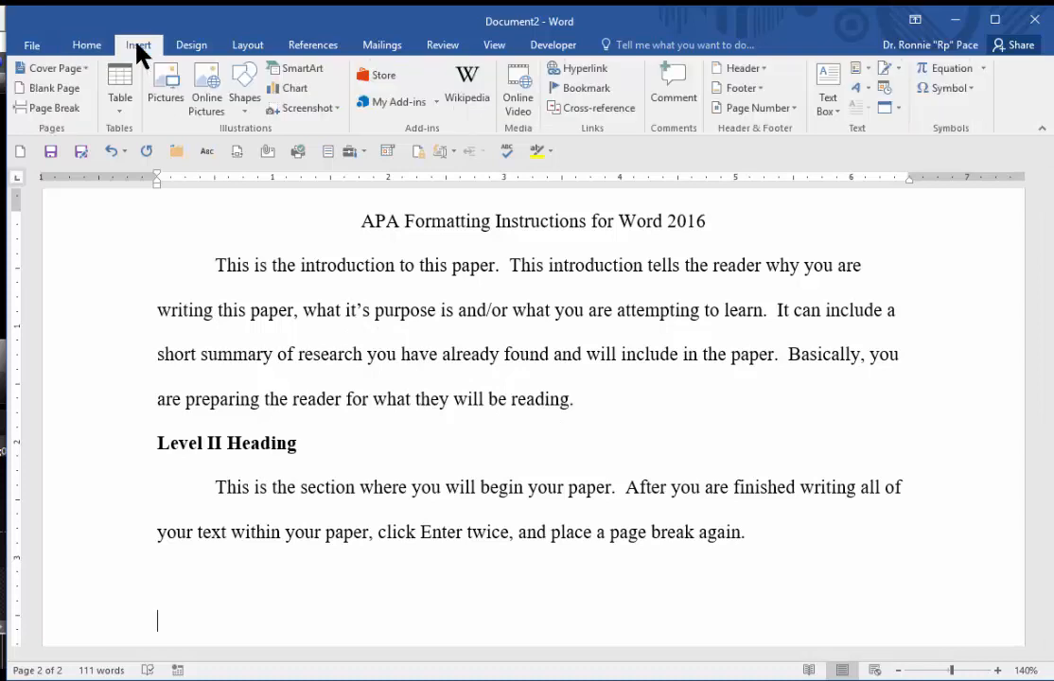
pyautogui.click(69, 110)
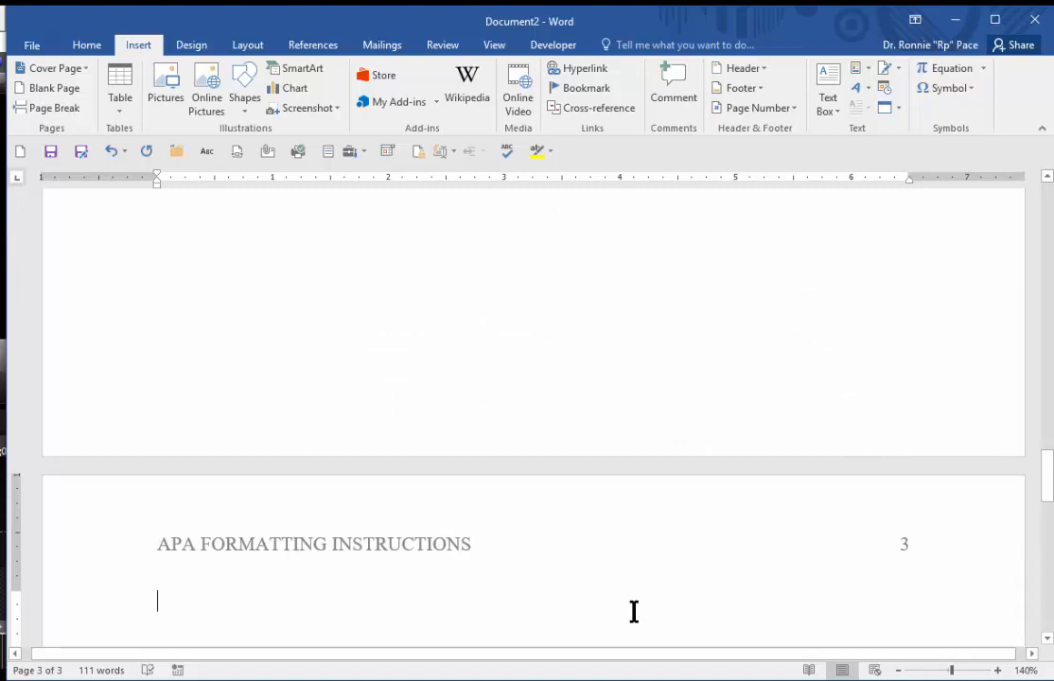
pyautogui.scroll(4, 624, 442)
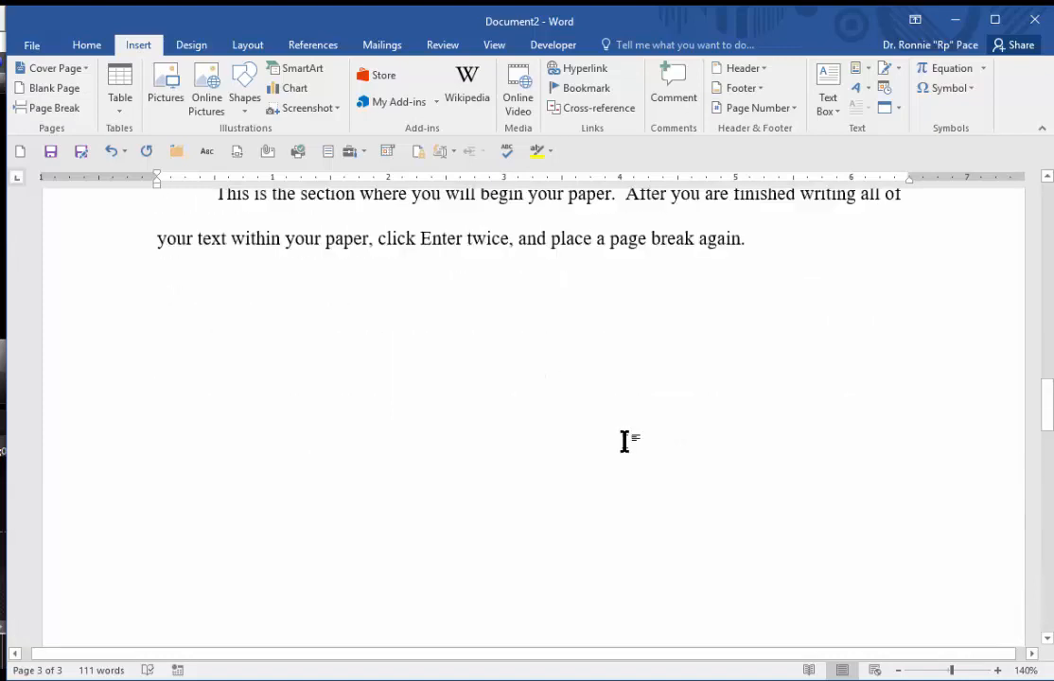
pyautogui.scroll(-6, 624, 441)
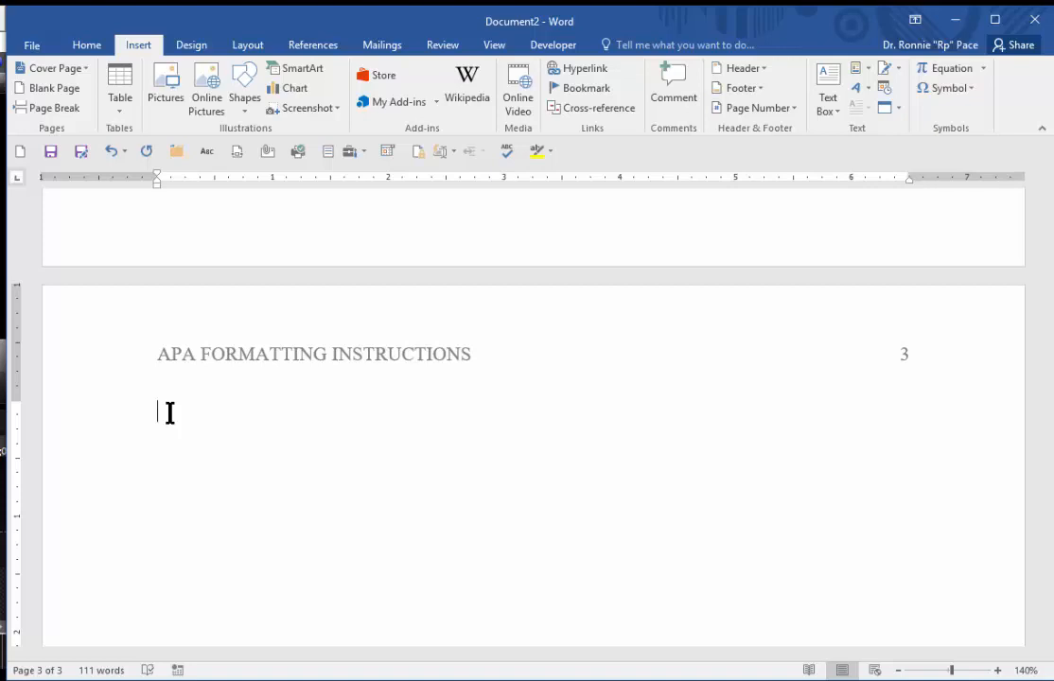
# Step: Add a centered, non-bold "References" title at the start of page 3
pyautogui.click(91, 46)
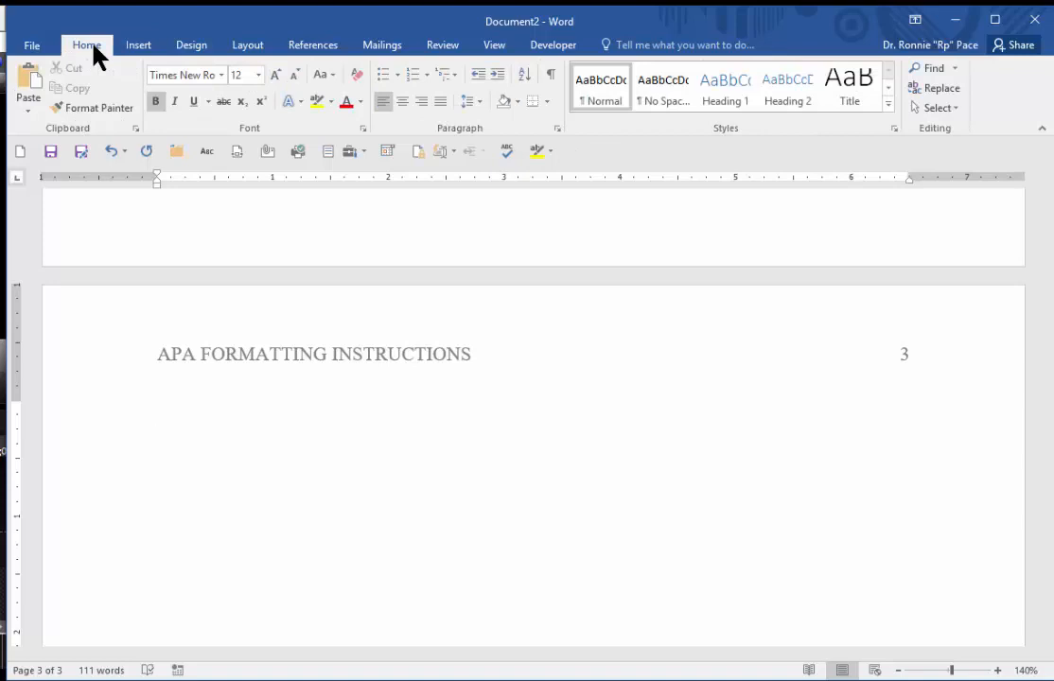
pyautogui.click(402, 101)
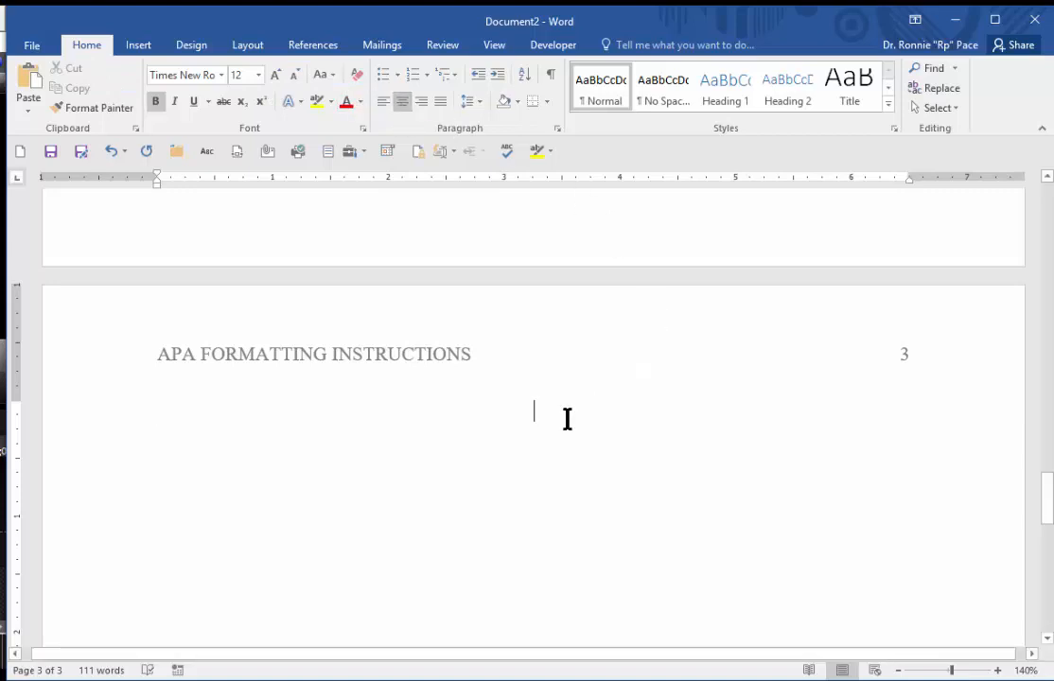
pyautogui.hotkey('ctrl', 'b')
pyautogui.write('References')
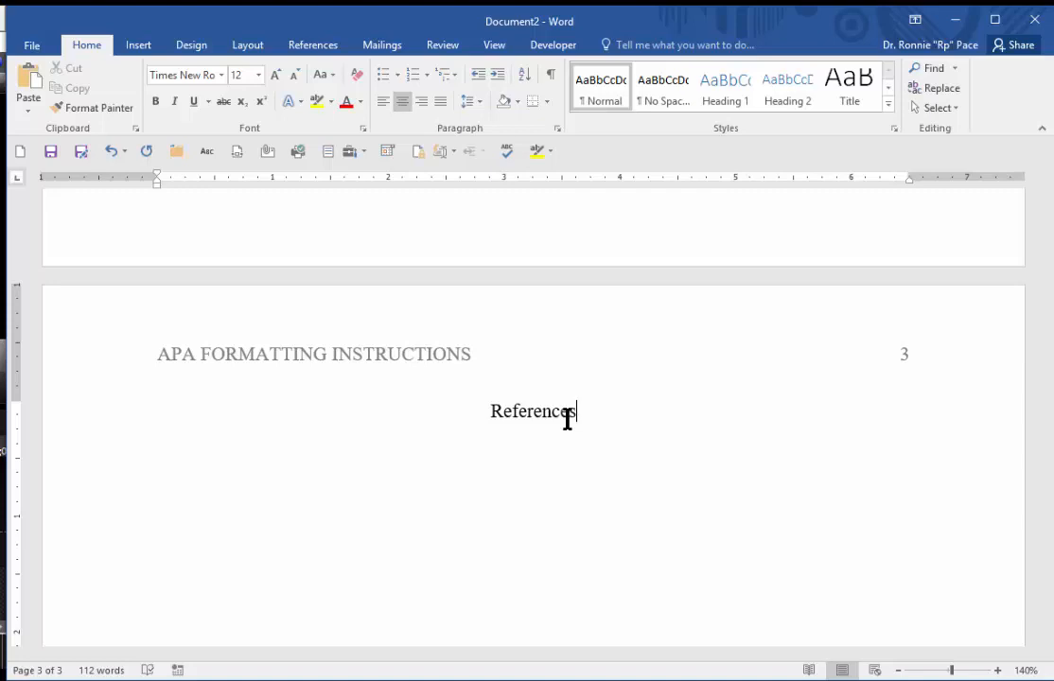
# Step: Start a left-aligned line below the "References" title and give it a 0.5" hanging indent
pyautogui.press('Return')
pyautogui.click(383, 101)
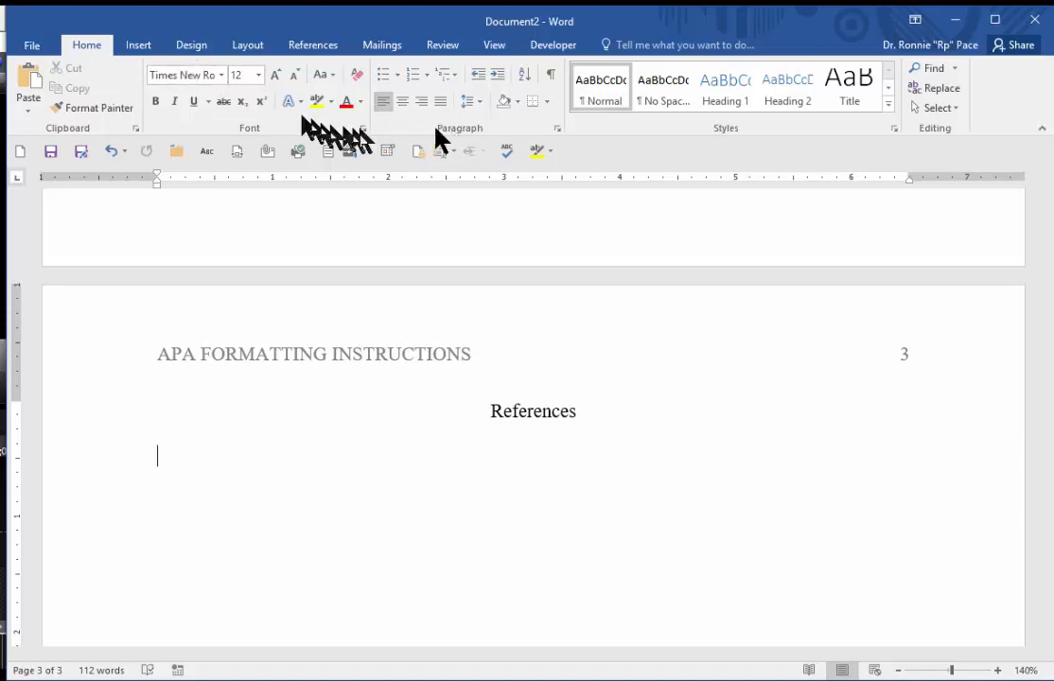
pyautogui.click(557, 129)
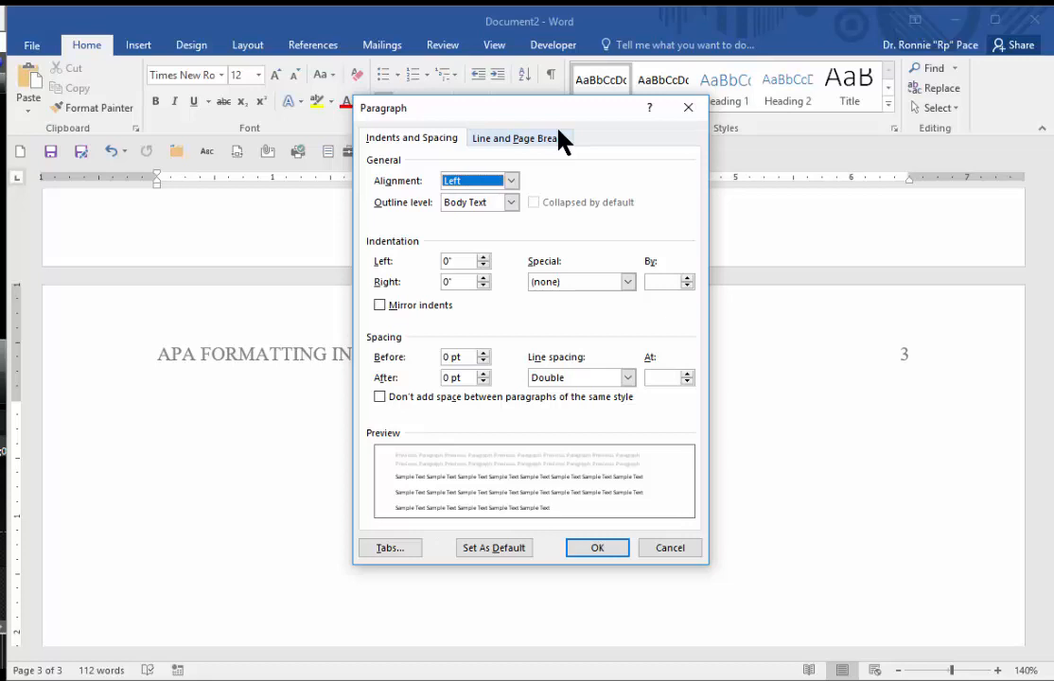
pyautogui.click(627, 282)
pyautogui.click(615, 320)
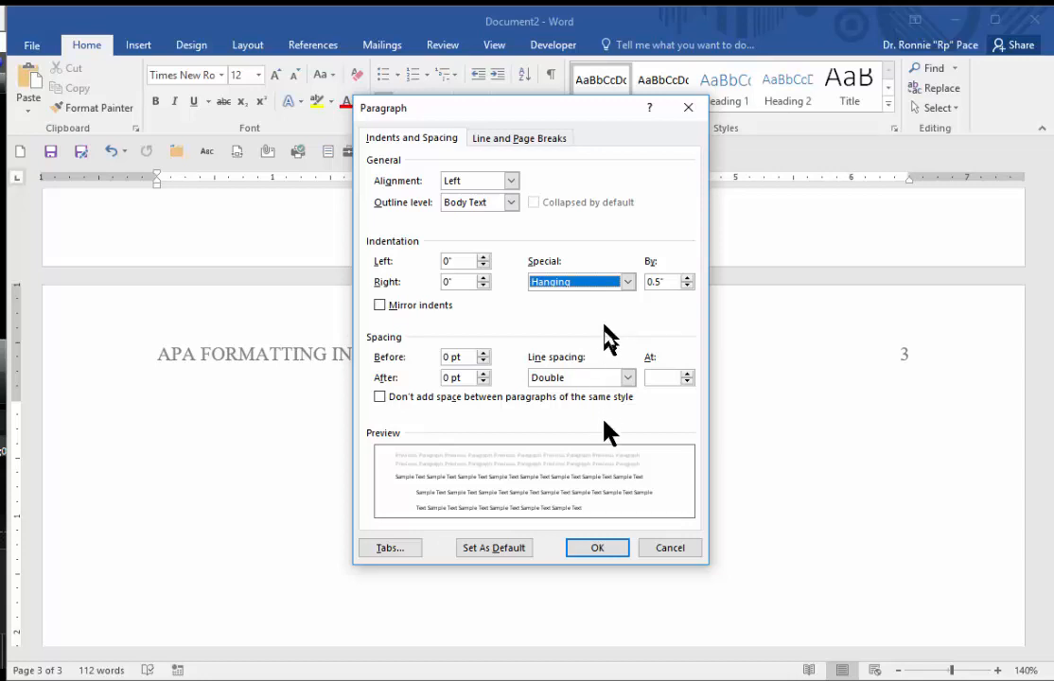
pyautogui.click(590, 546)
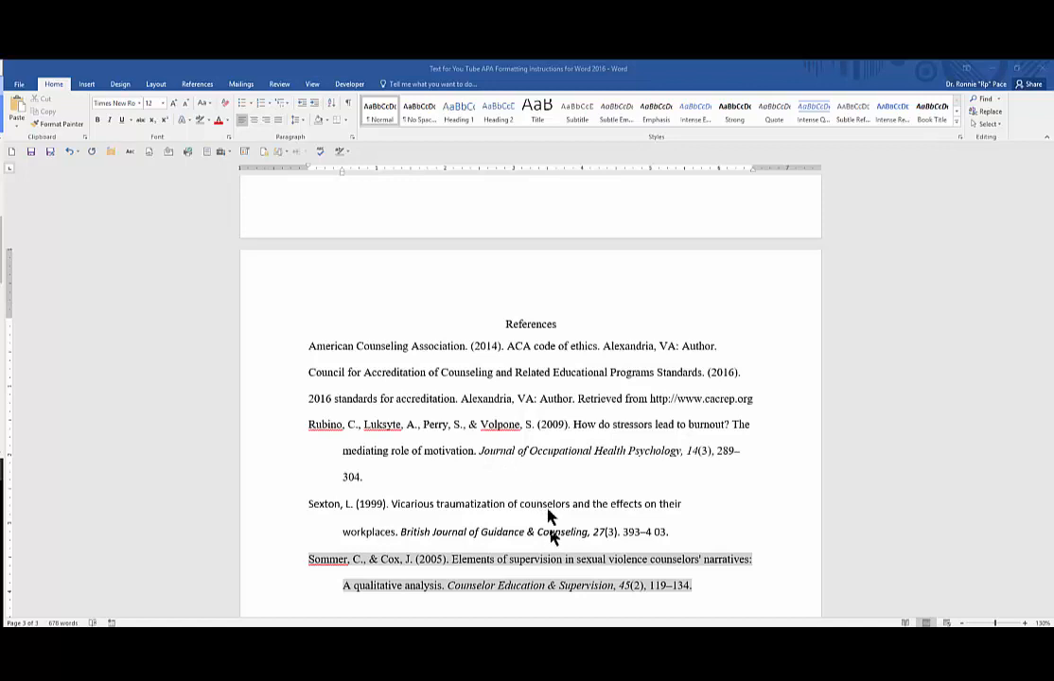
# Step: In the prepared reference list, add "(CACREP)" after "Standards" in the Council for Accreditation entry and join its separated "2016 standards" line to it
pyautogui.click(305, 345)
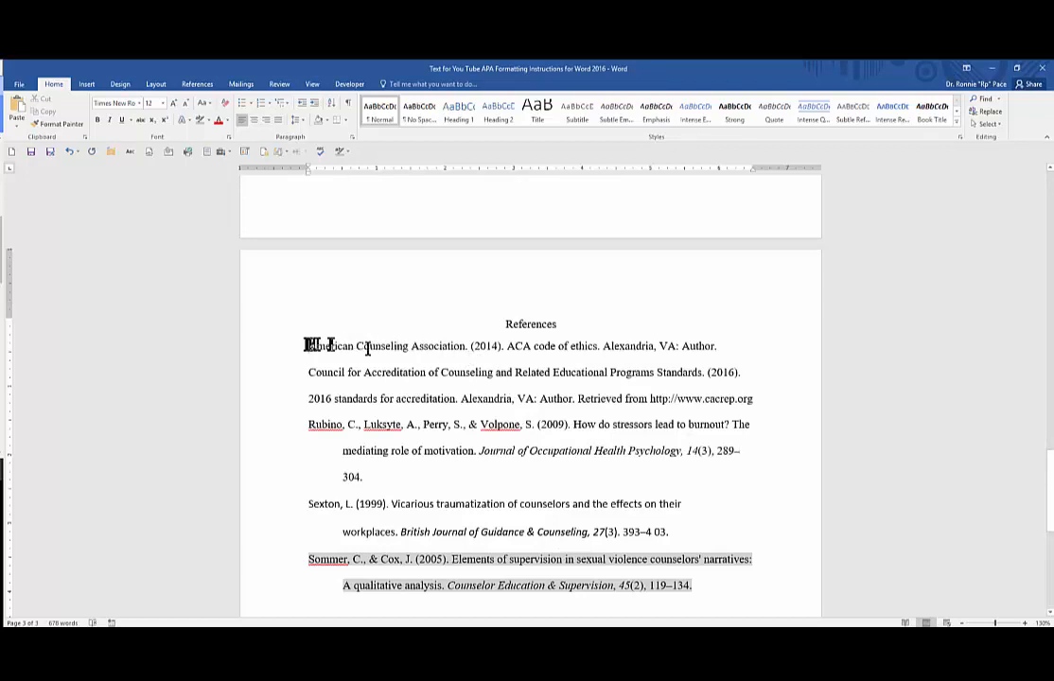
pyautogui.click(717, 346)
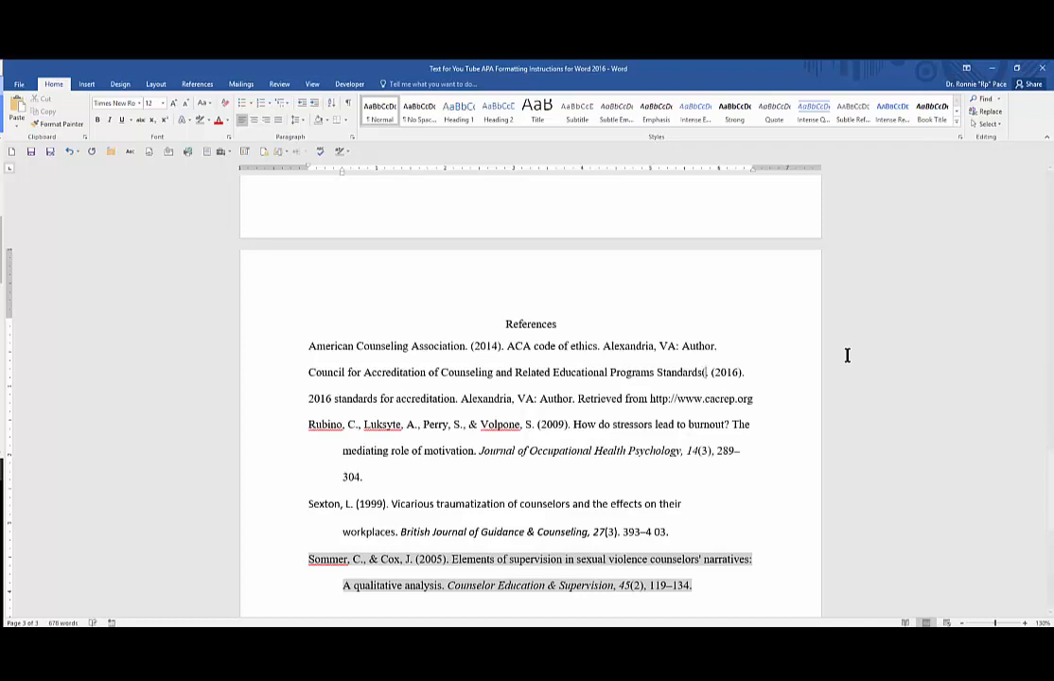
pyautogui.write('(CA')
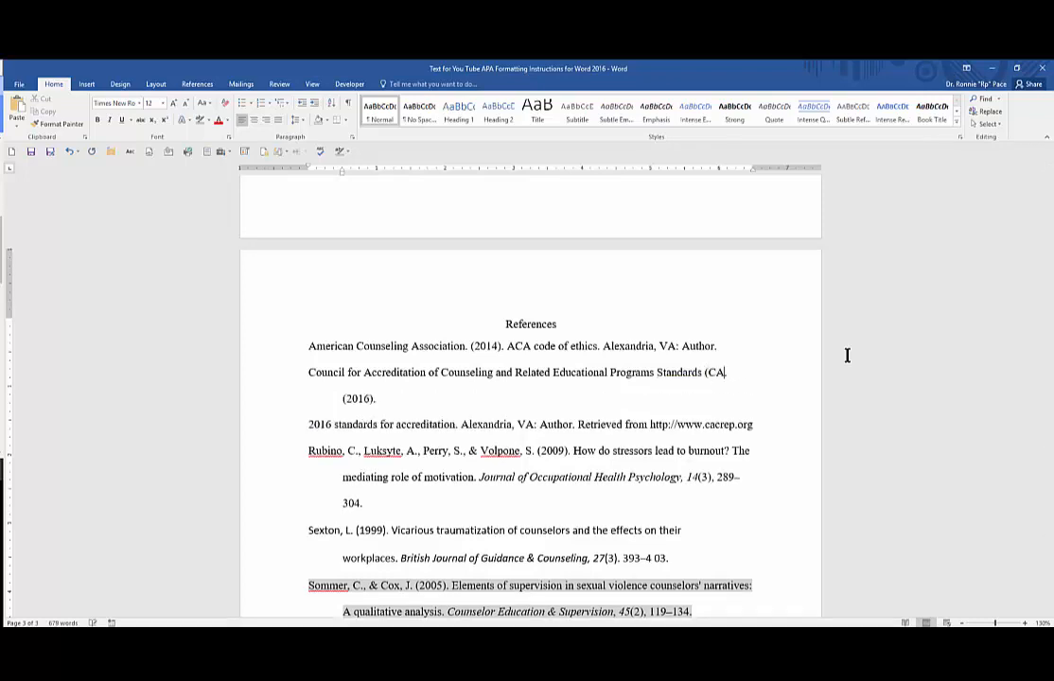
pyautogui.write('CREP). (2016).')
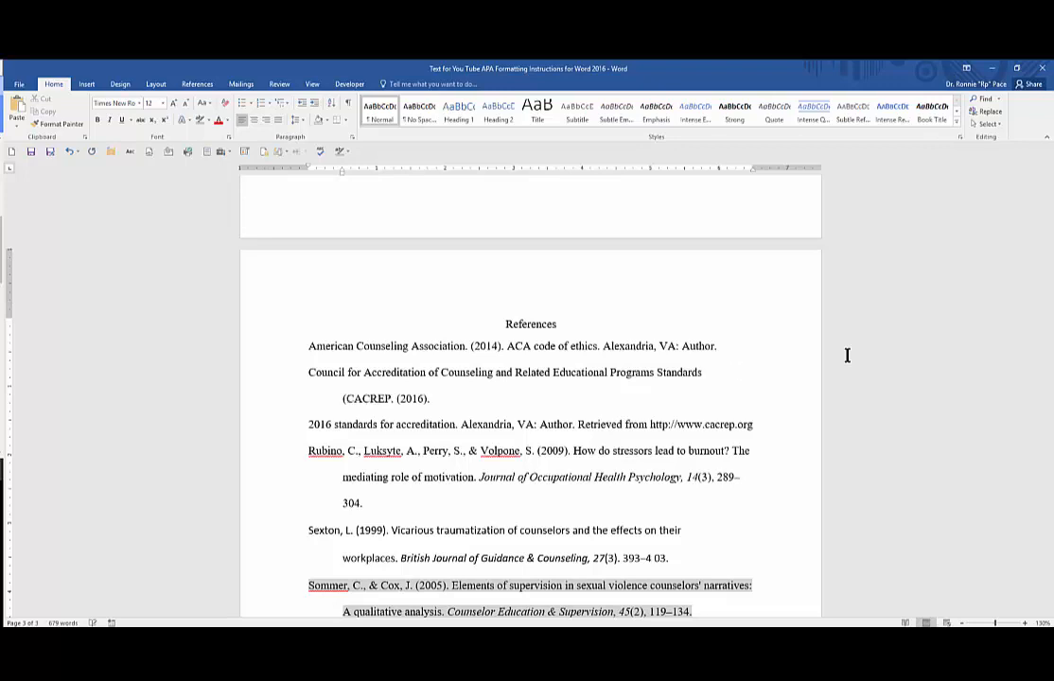
pyautogui.write(')')
pyautogui.press('End')
pyautogui.press('Delete')
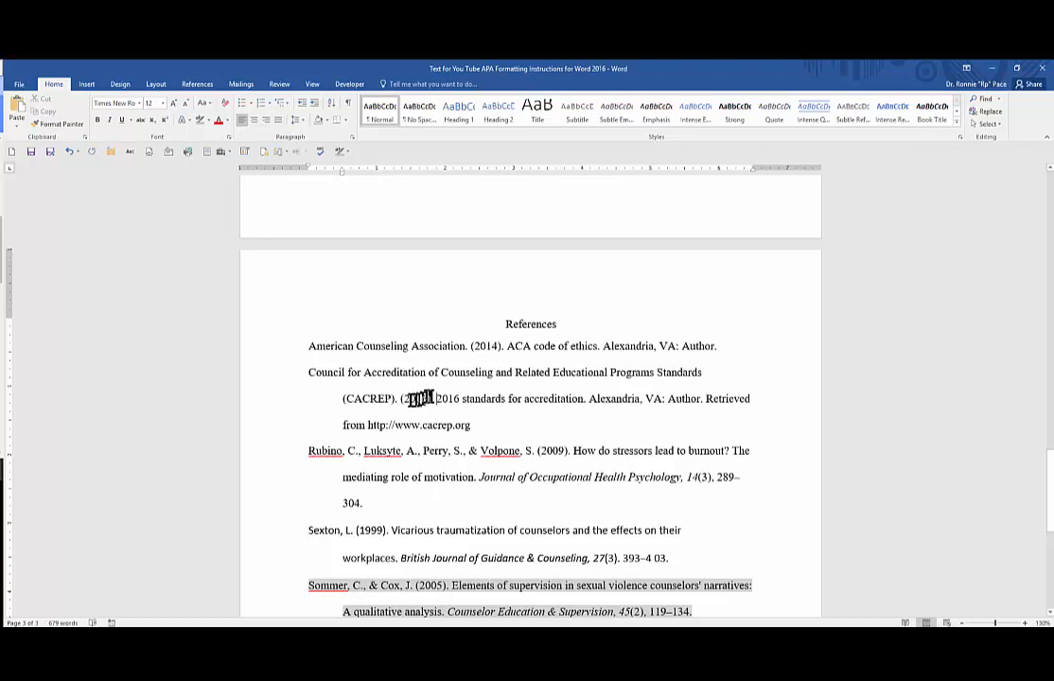
pyautogui.click(344, 425)
pyautogui.click(347, 476)
pyautogui.click(346, 502)
# Step: Set all the reference entries to Times New Roman, size 12
pyautogui.scroll(-2, 405, 526)
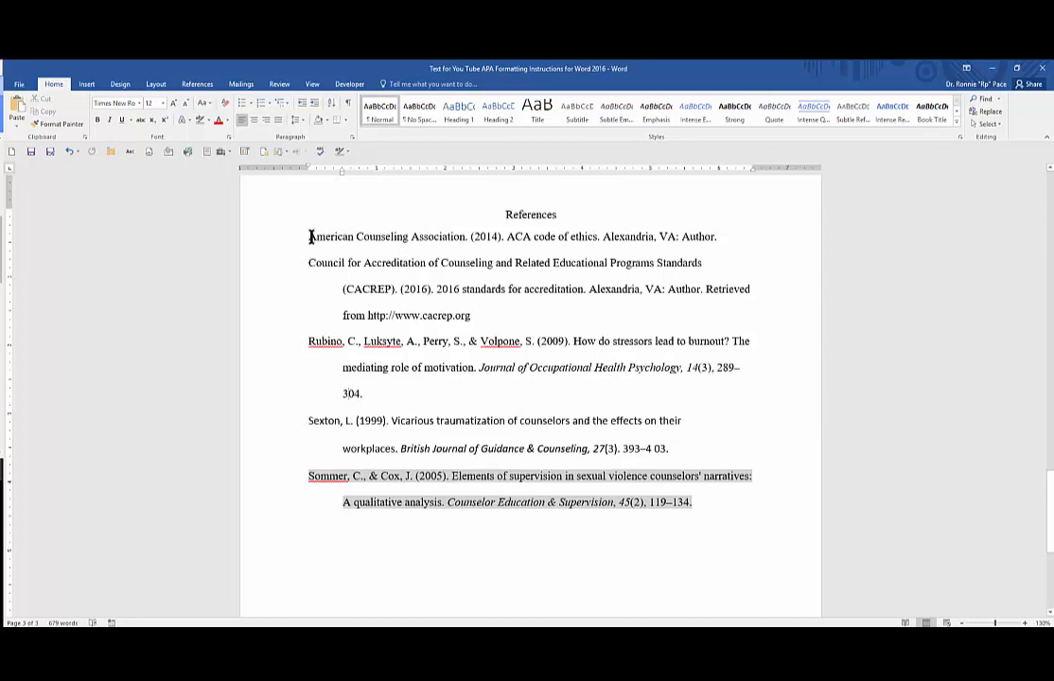
pyautogui.moveTo(310, 236); pyautogui.dragTo(762, 526)
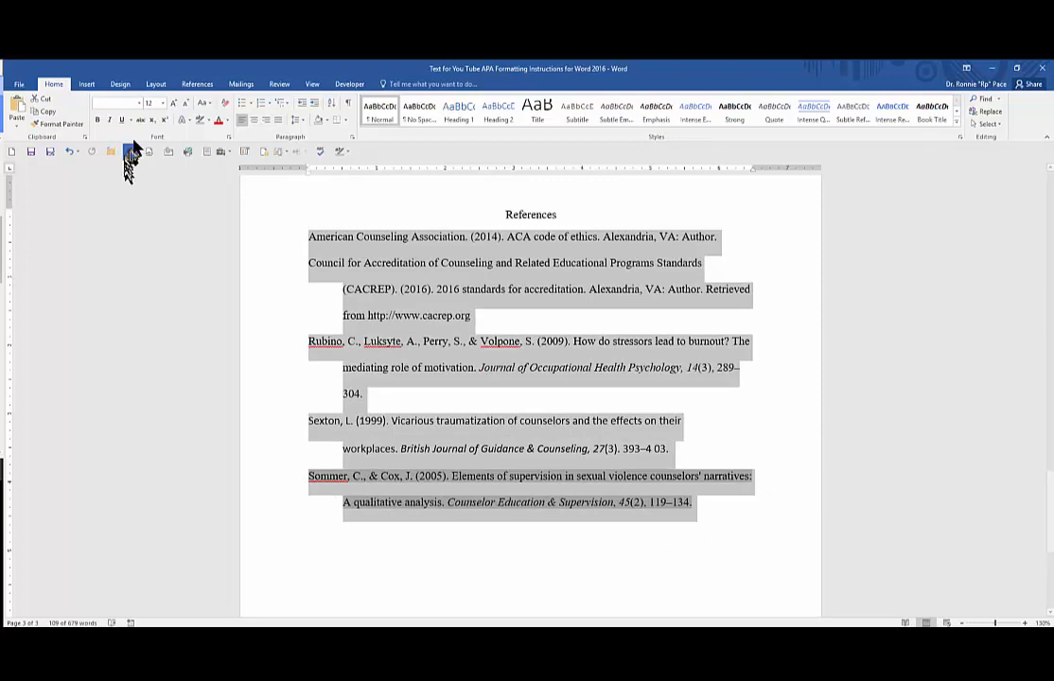
pyautogui.click(139, 104)
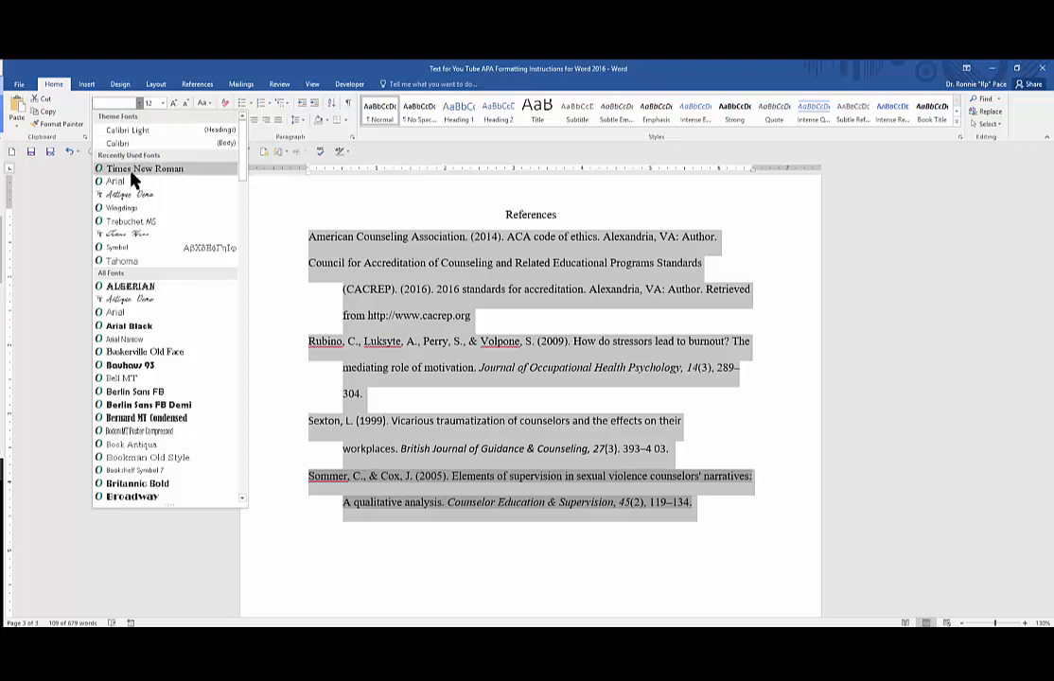
pyautogui.click(132, 170)
pyautogui.click(161, 103)
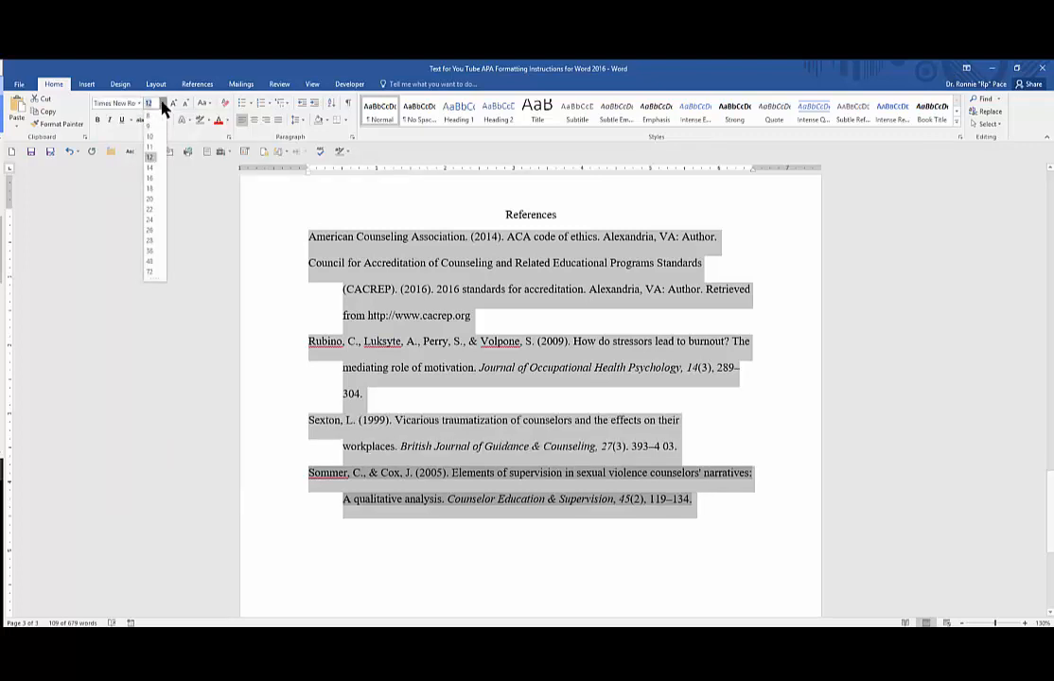
pyautogui.click(146, 164)
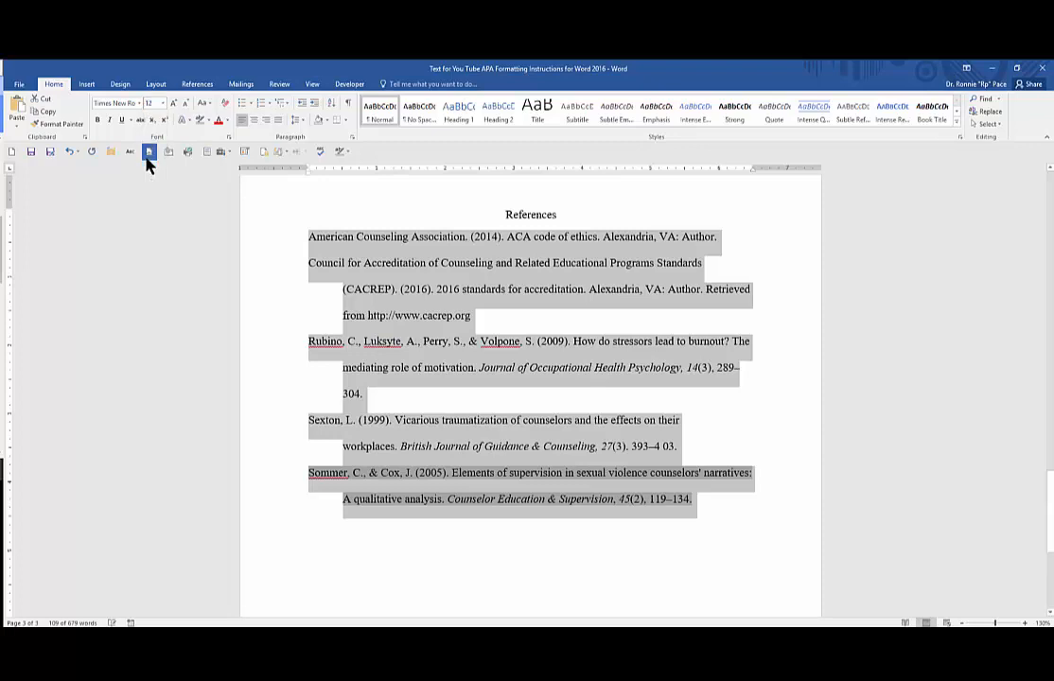
pyautogui.click(692, 445)
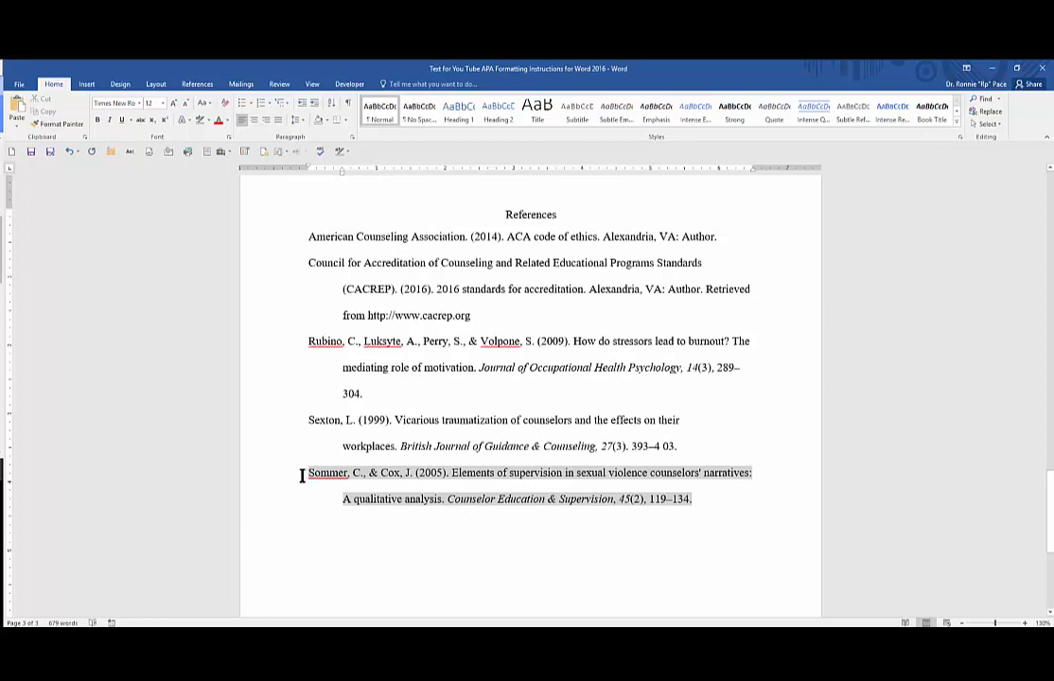
# Step: Remove the gray highlighting from the last reference entry
pyautogui.moveTo(303, 475)
pyautogui.mouseDown()
pyautogui.moveTo(764, 497)
pyautogui.moveTo(776, 508)
pyautogui.mouseUp()
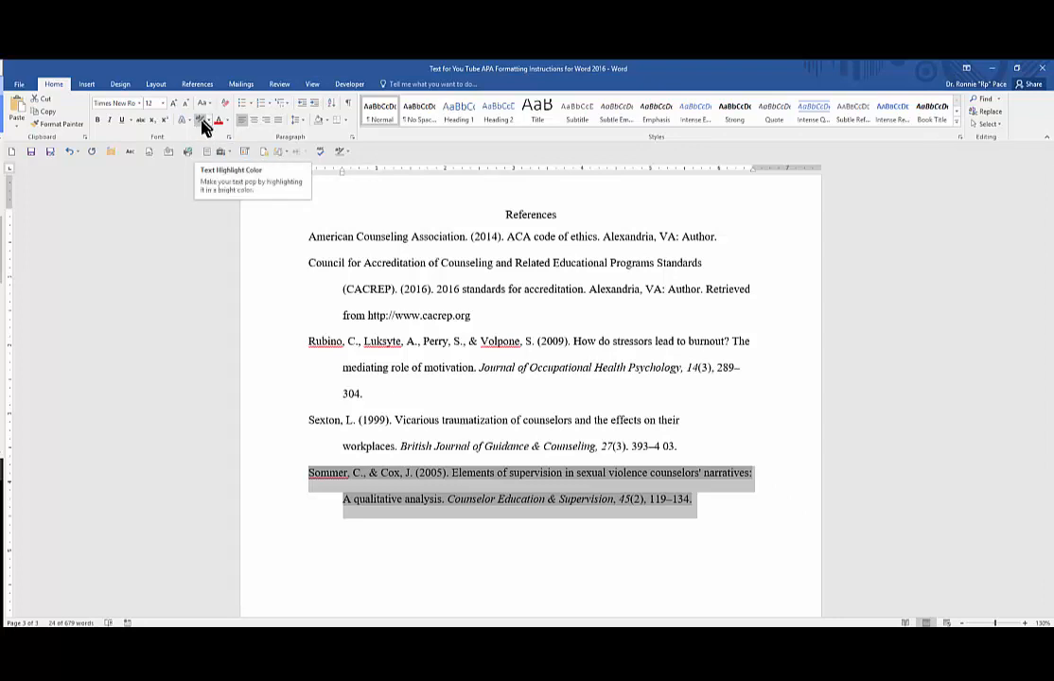
pyautogui.click(209, 123)
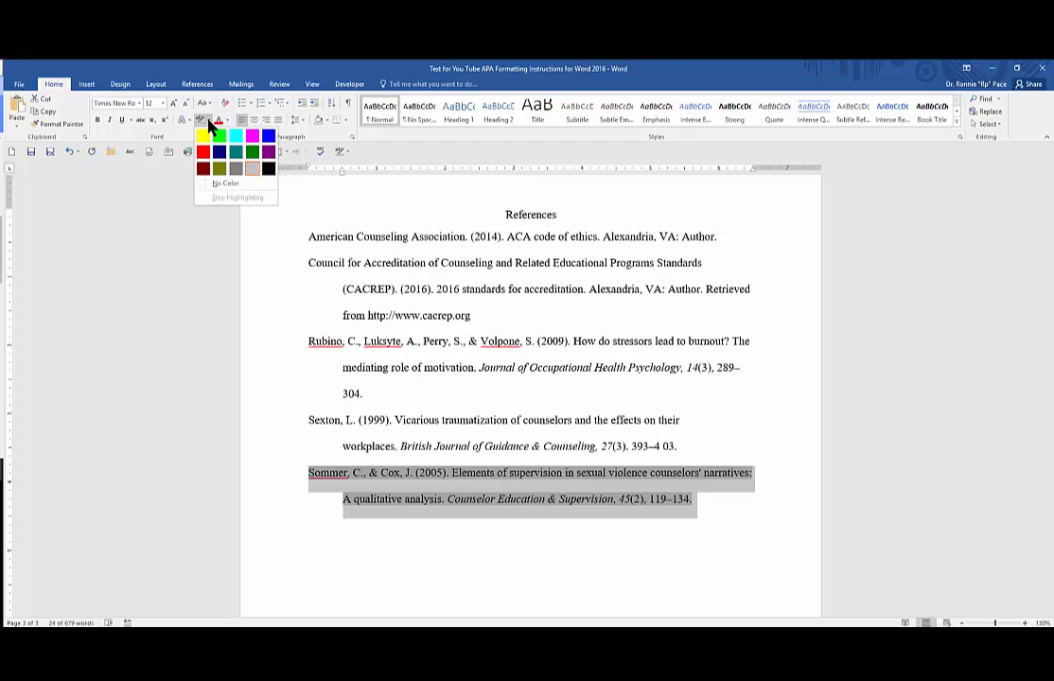
pyautogui.click(223, 183)
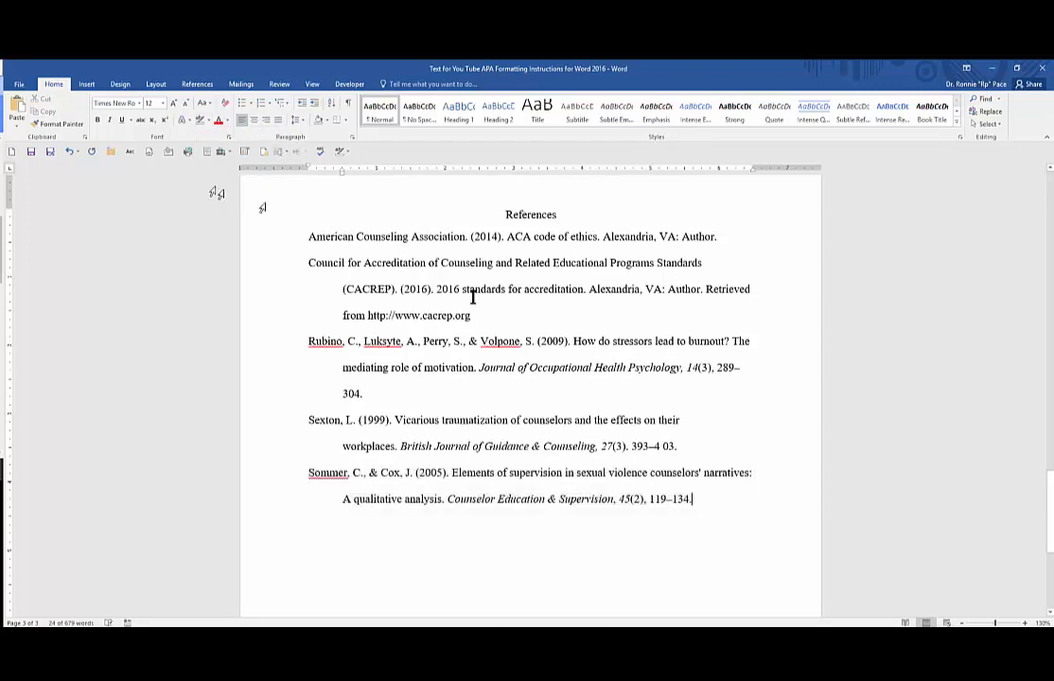
pyautogui.click(574, 470)
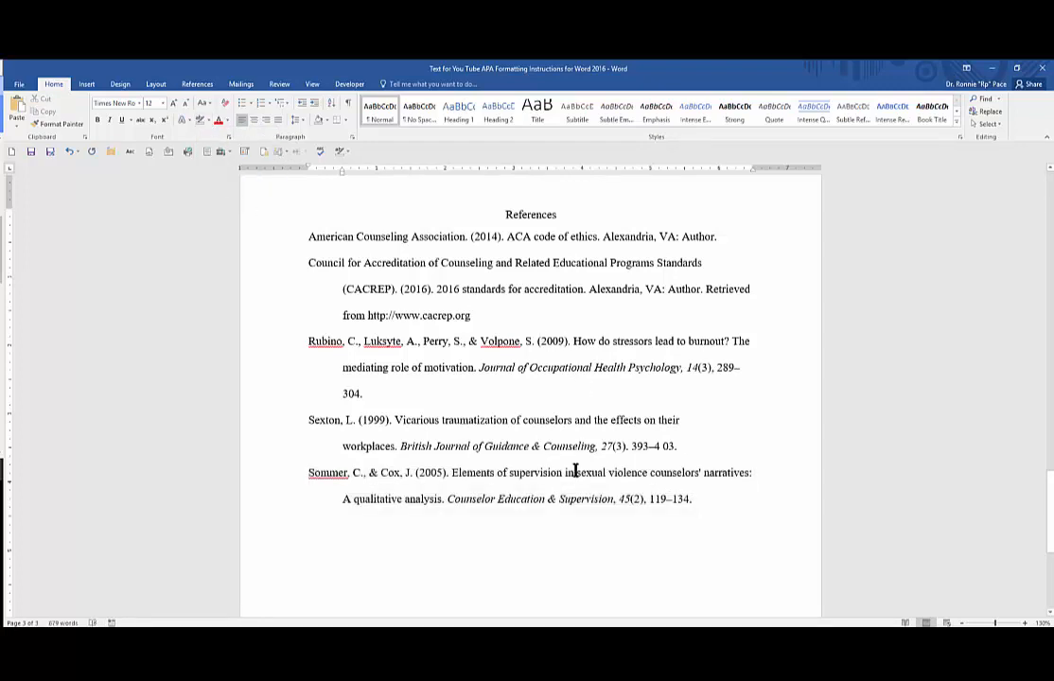
pyautogui.moveTo(698, 499); pyautogui.dragTo(309, 244)
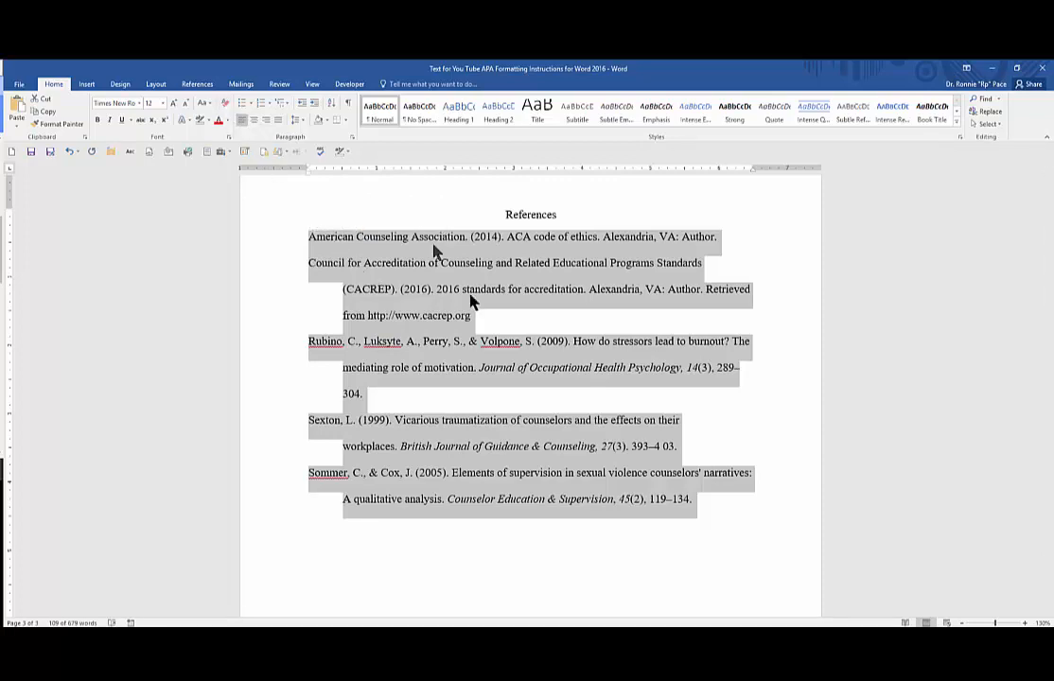
pyautogui.click(602, 545)
pyautogui.click(724, 499)
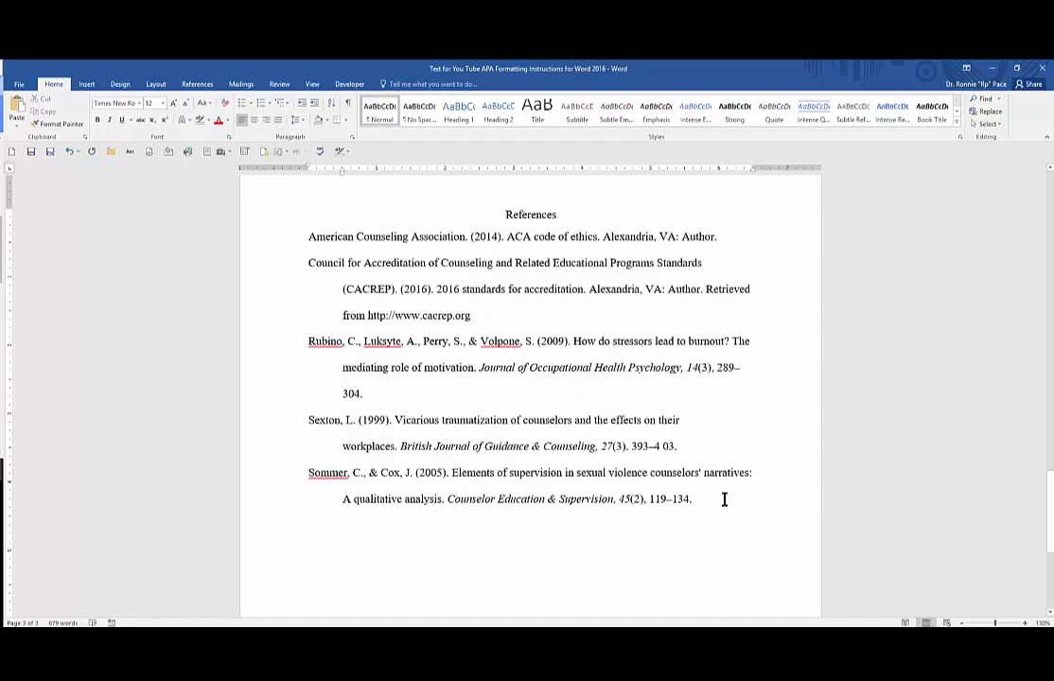
pyautogui.click(697, 535)
pyautogui.click(688, 561)
pyautogui.click(711, 504)
pyautogui.click(668, 552)
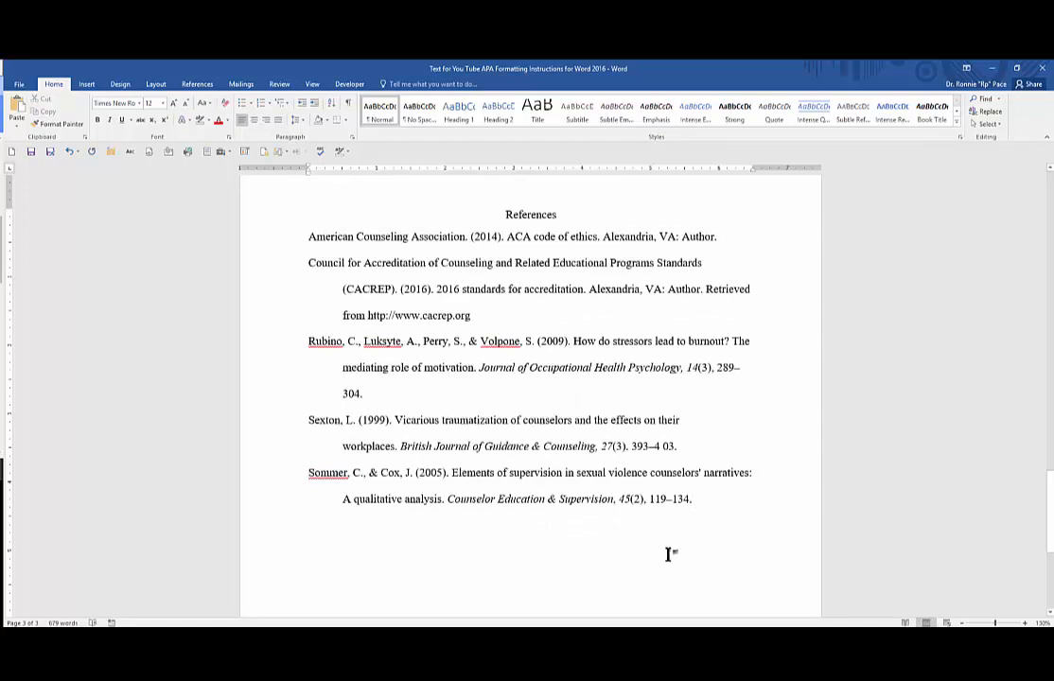